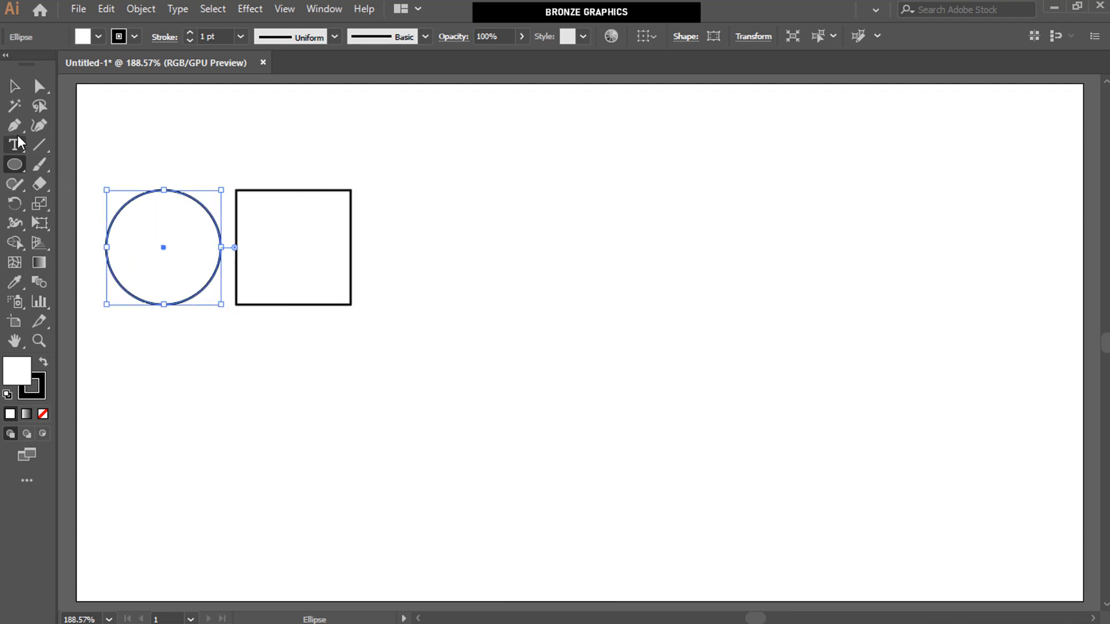
# Step: Move the circle horizontally until its centre sits on the square's left edge, and unite both shapes with Pathfinder
pyautogui.click(14, 86)
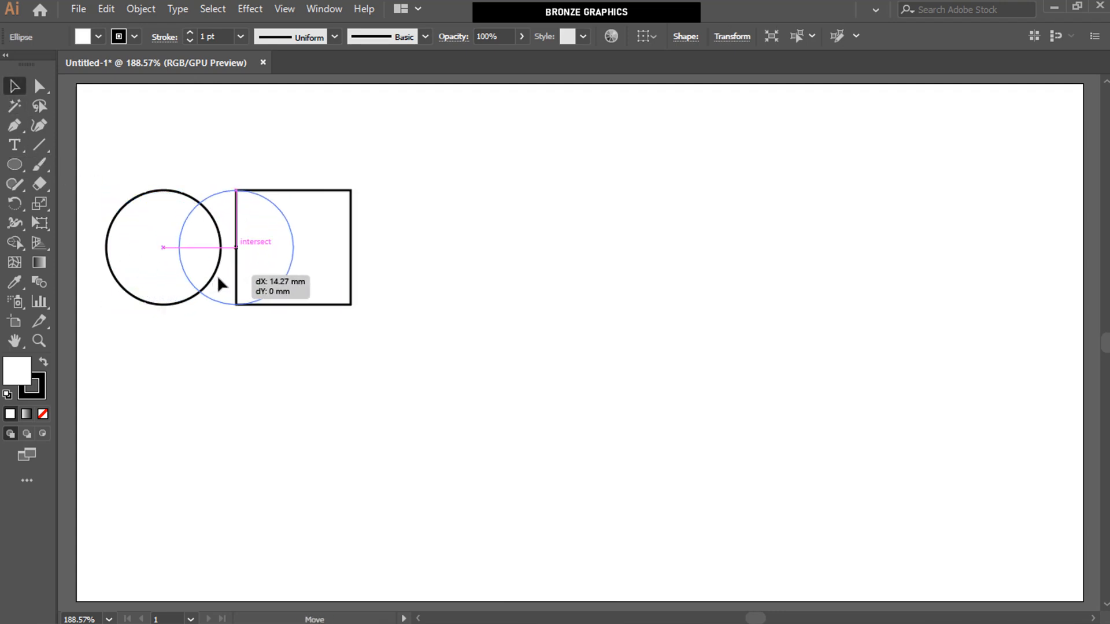
pyautogui.click(174, 344)
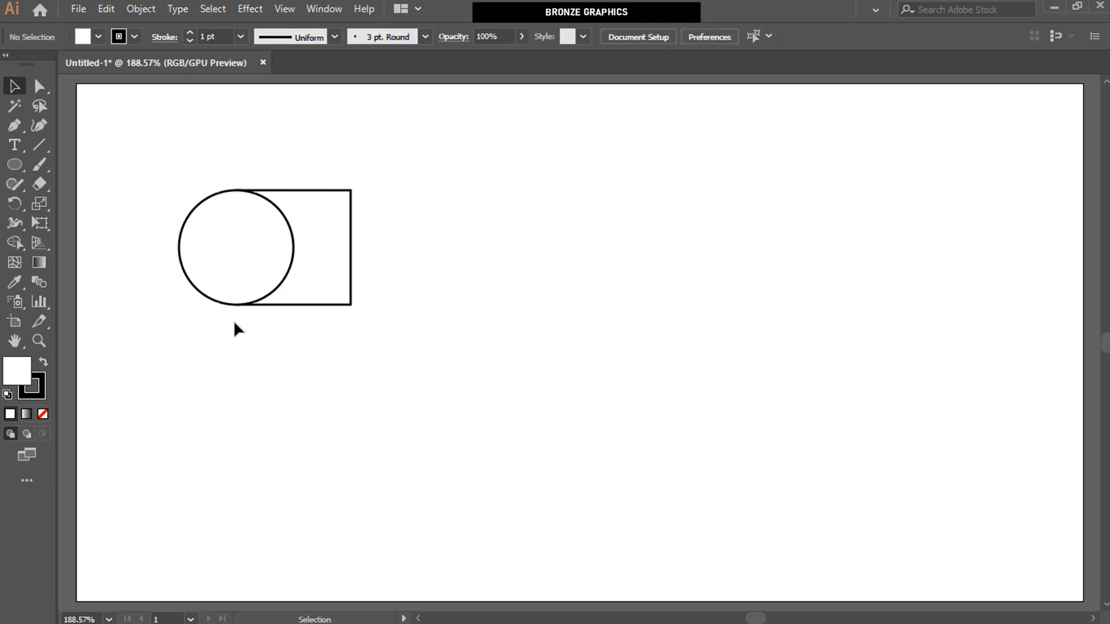
pyautogui.click(327, 12)
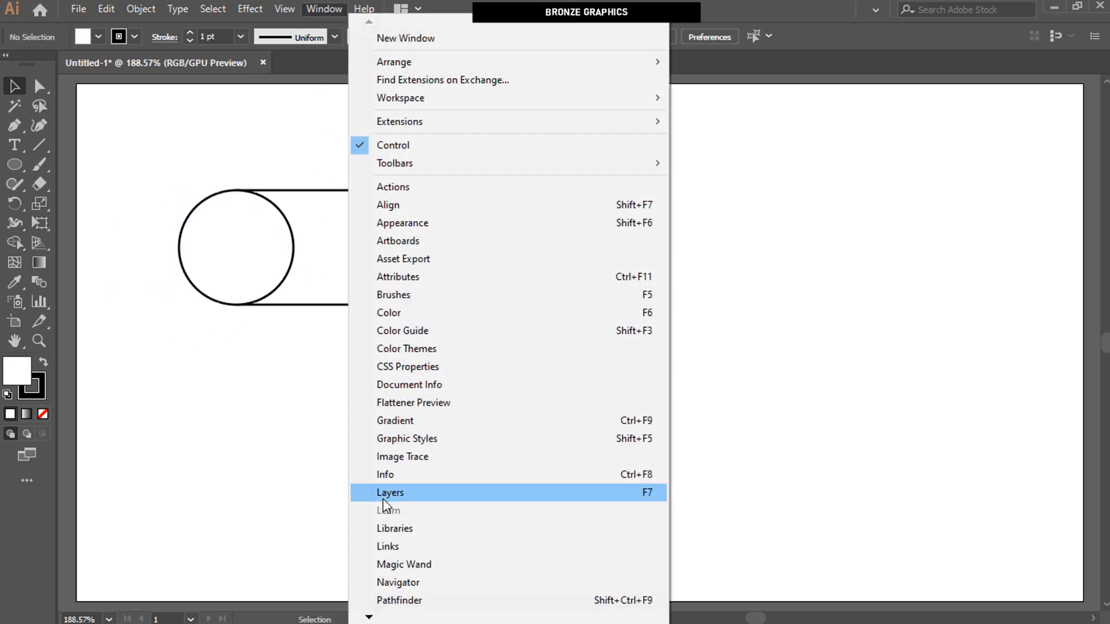
pyautogui.click(468, 601)
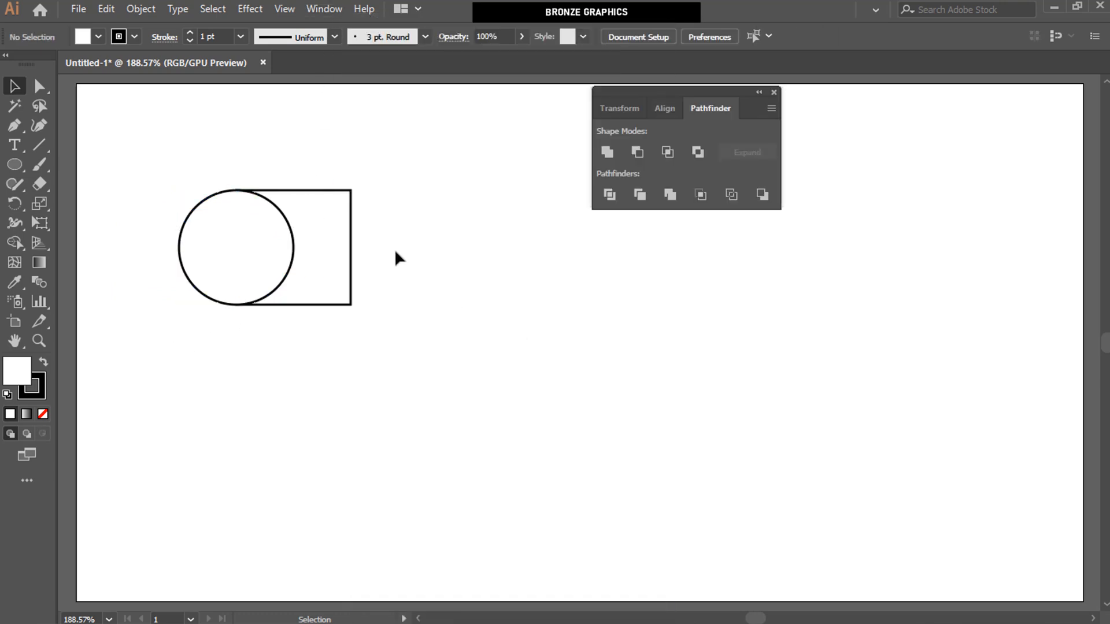
pyautogui.moveTo(145, 156); pyautogui.dragTo(438, 370)
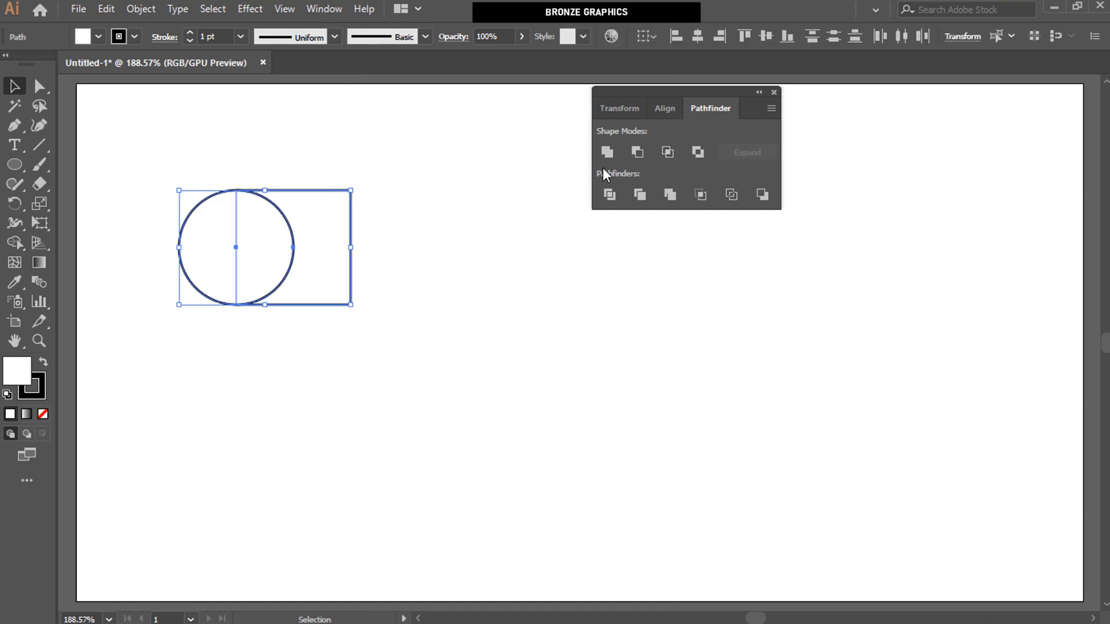
pyautogui.click(607, 152)
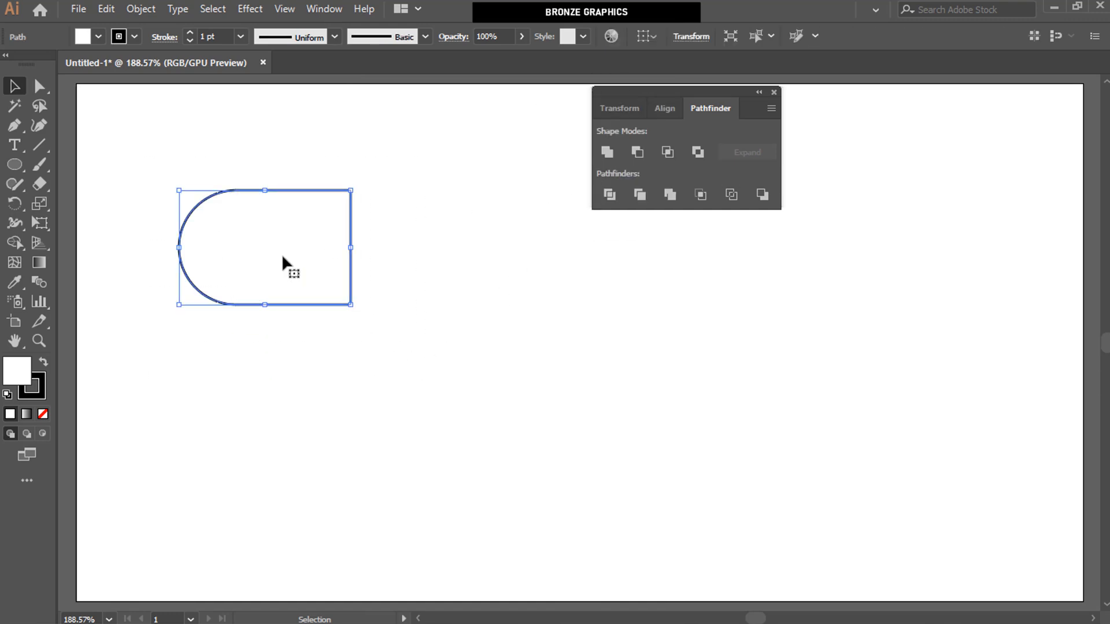
# Step: Rotate the united round-ended shape by -45°
pyautogui.rightClick(282, 255)
pyautogui.moveTo(297, 495)
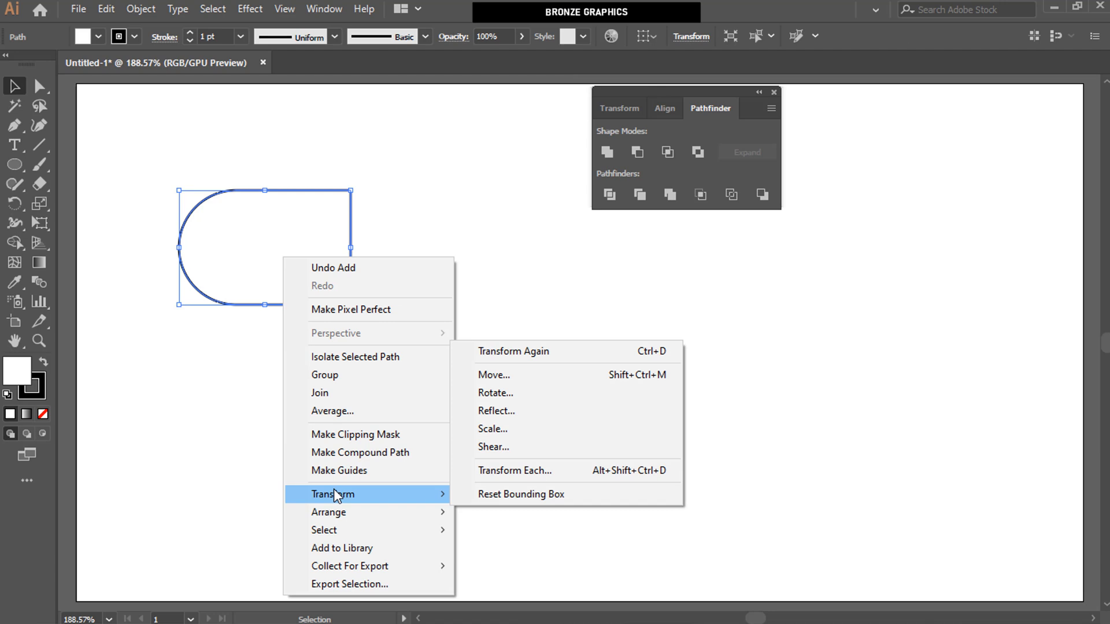
pyautogui.click(493, 392)
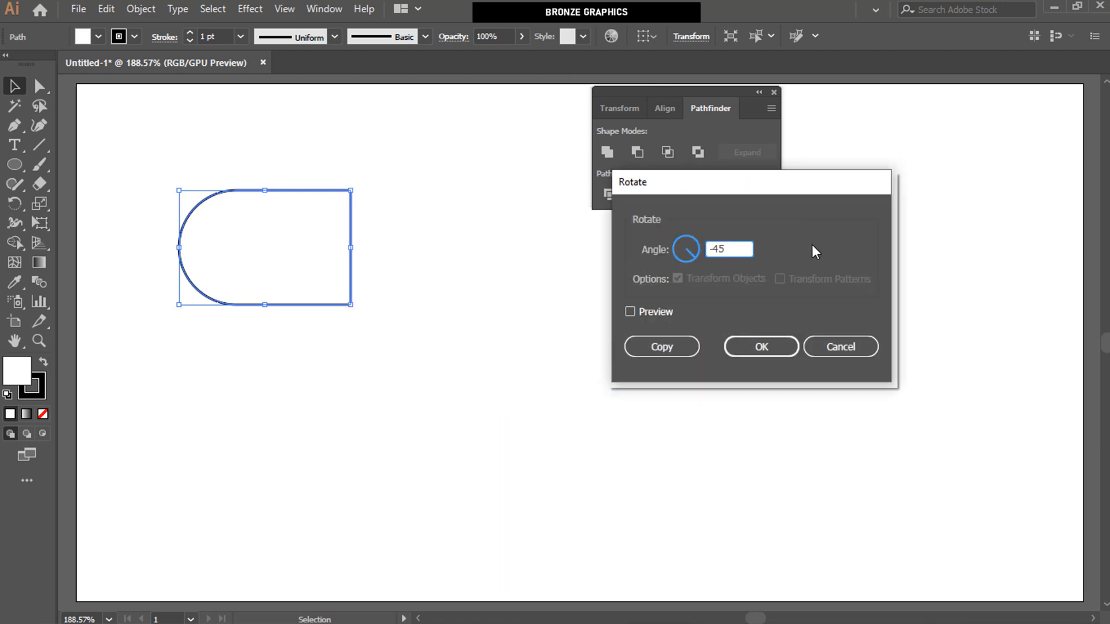
pyautogui.click(751, 349)
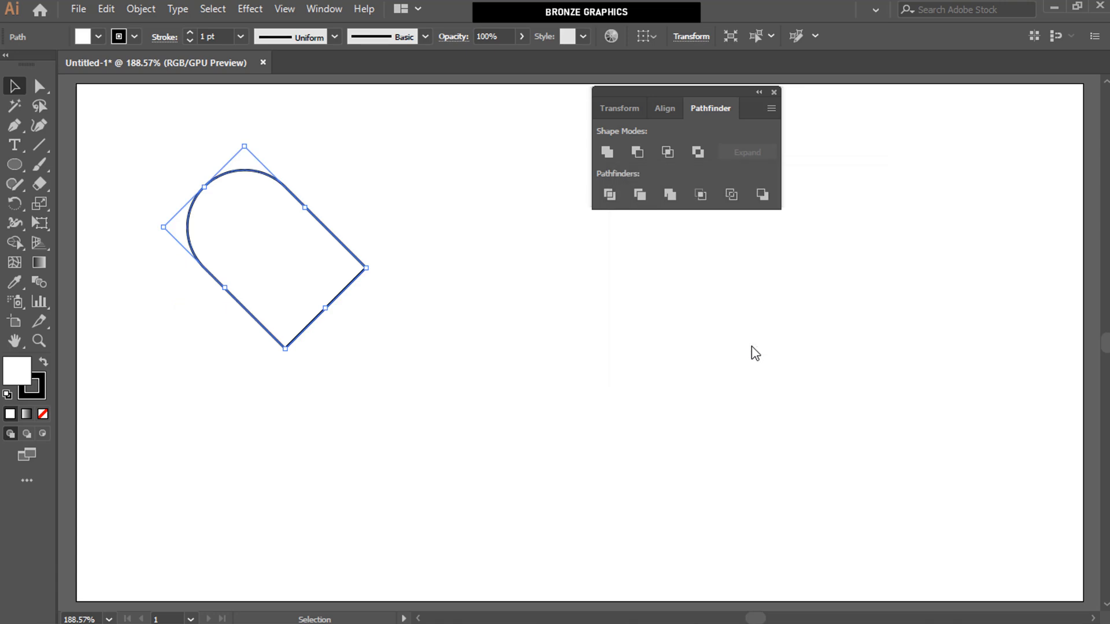
# Step: Create a copy of the tilted shape rotated by -90°, with the preview enabled
pyautogui.rightClick(263, 261)
pyautogui.moveTo(394, 496)
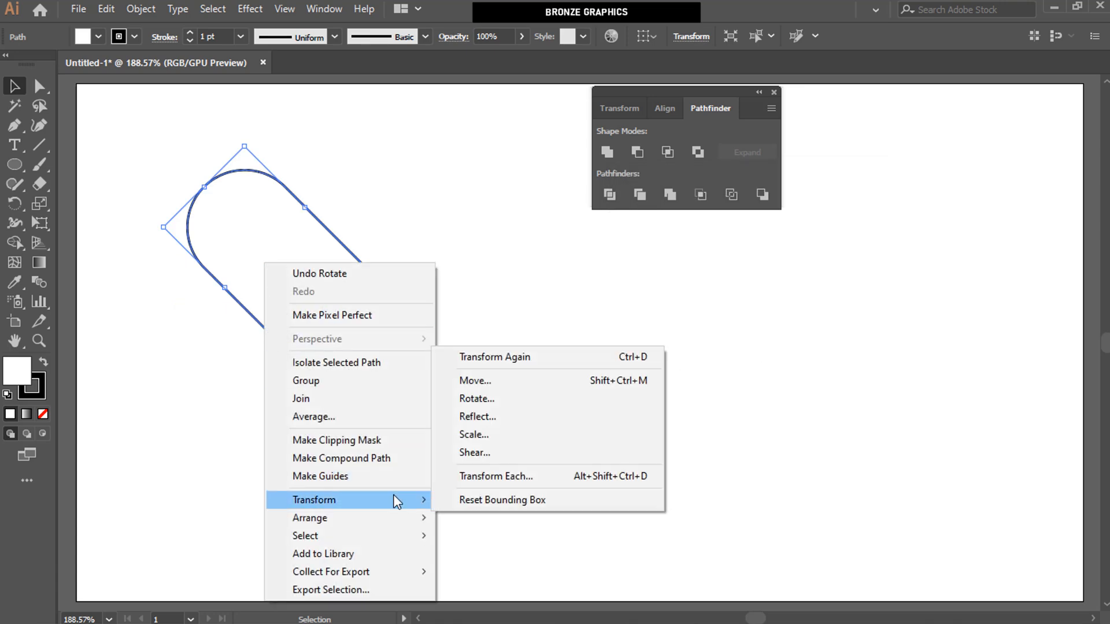
pyautogui.click(515, 405)
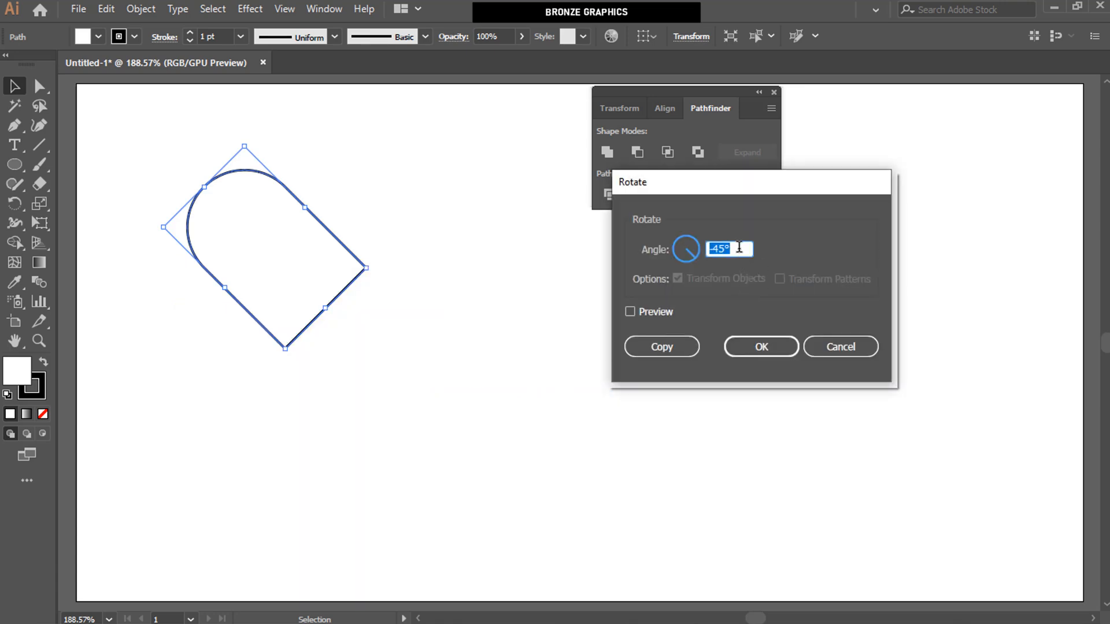
pyautogui.write('-90')
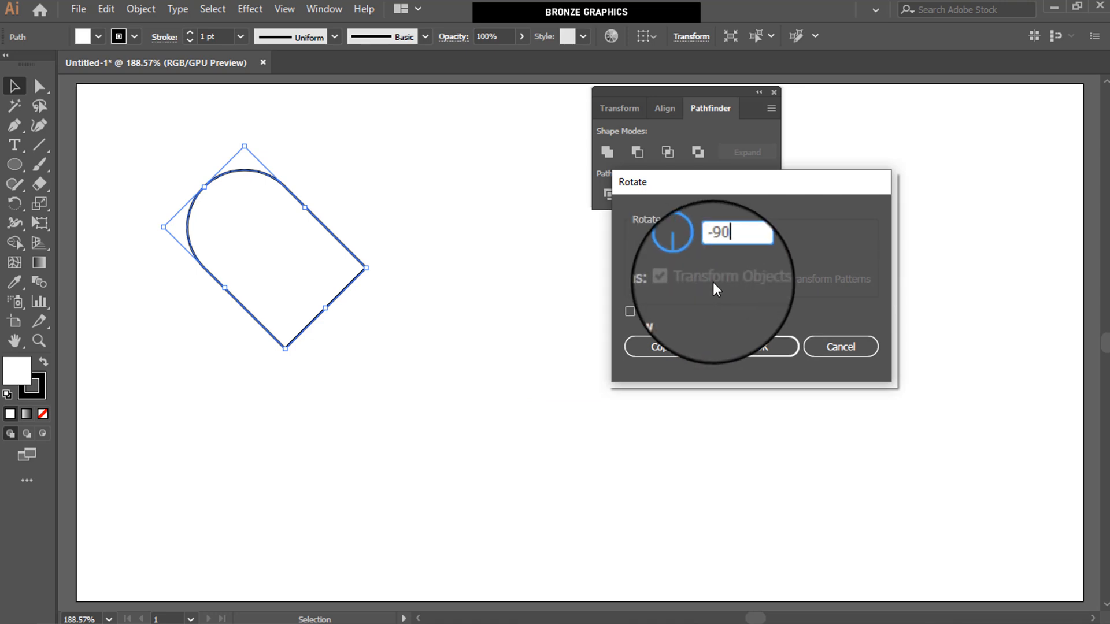
pyautogui.click(629, 312)
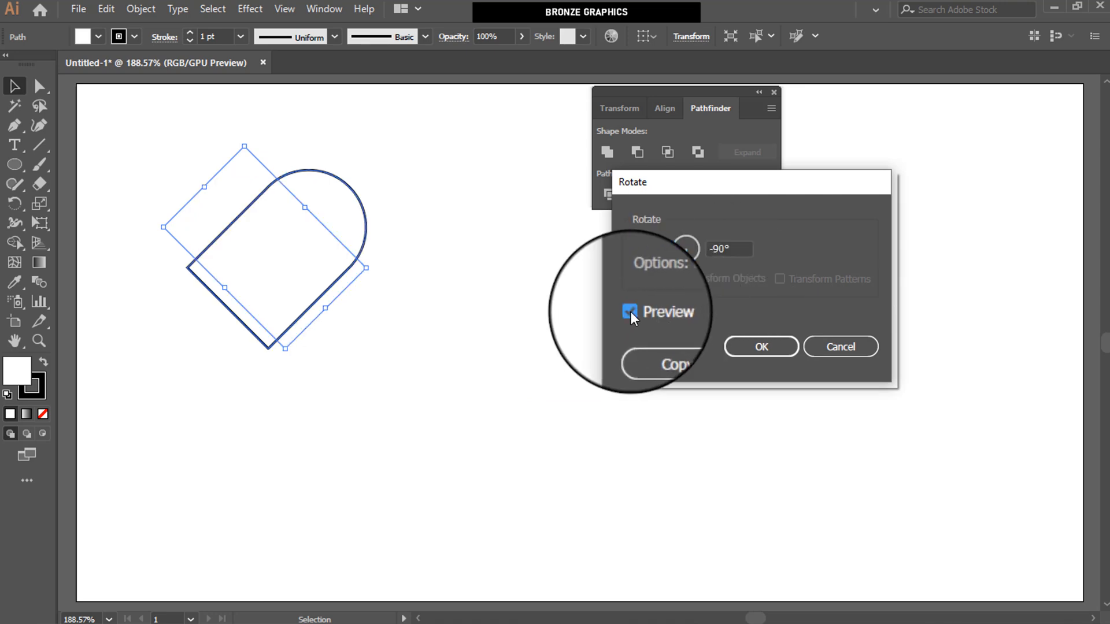
pyautogui.click(660, 350)
pyautogui.click(424, 372)
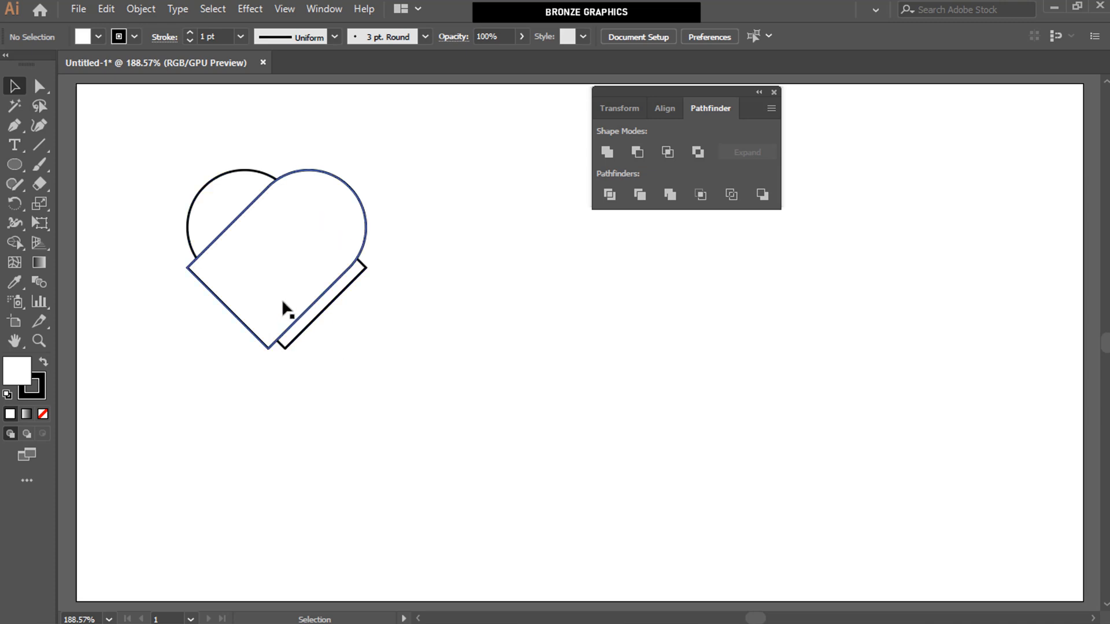
# Step: Move the rotated copy right until its lower corner meets the original's, and unite the two shapes into a heart
pyautogui.moveTo(289, 308); pyautogui.dragTo(304, 308)
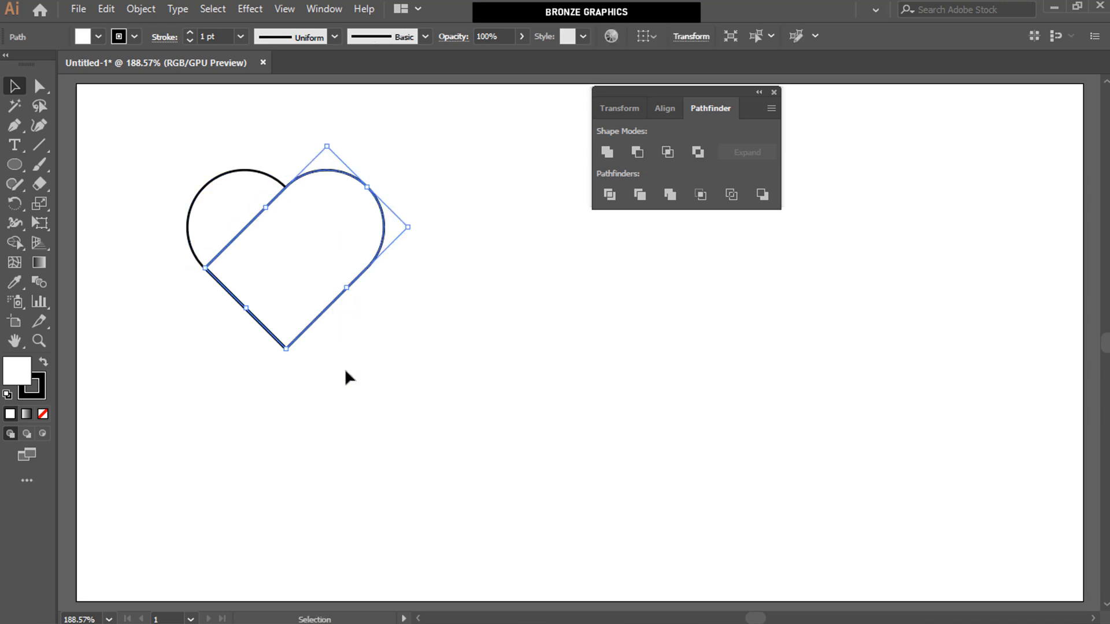
pyautogui.click(344, 369)
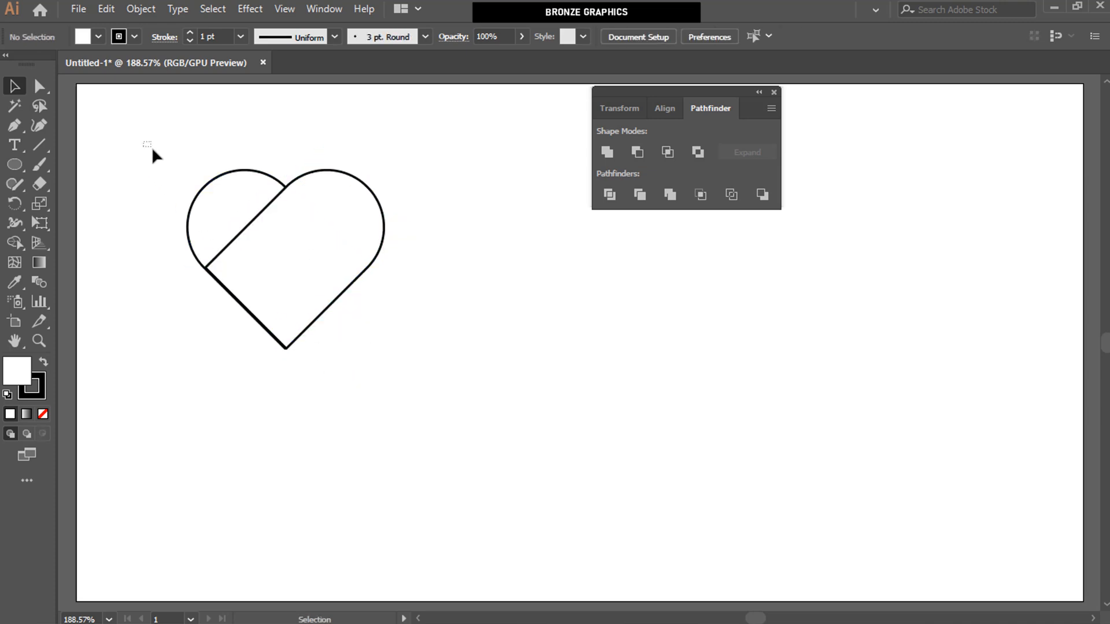
pyautogui.moveTo(145, 142); pyautogui.dragTo(428, 379)
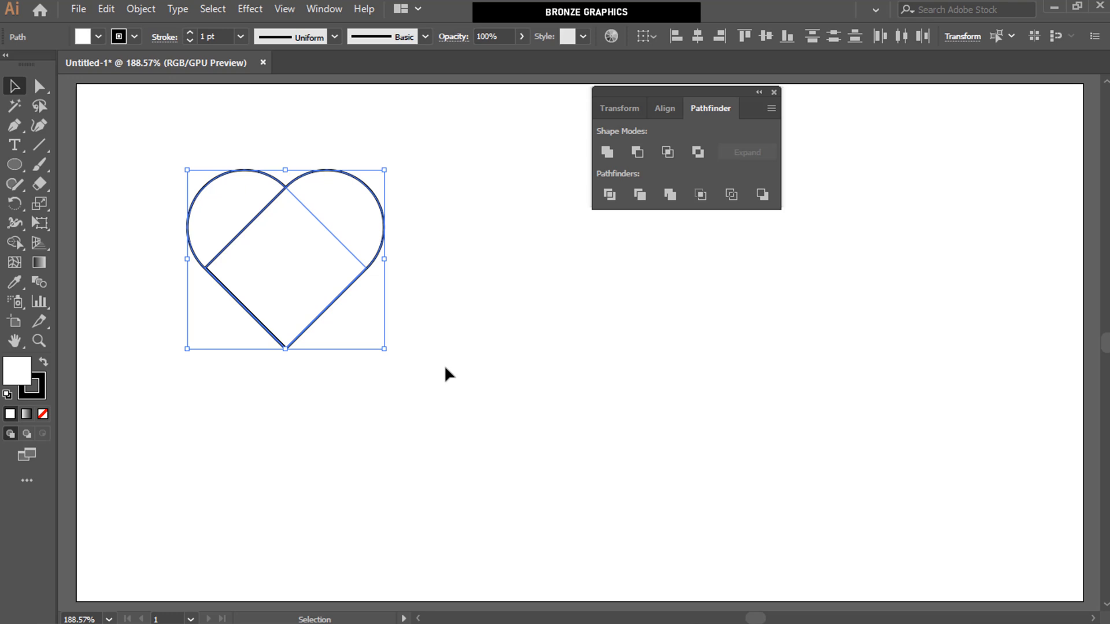
pyautogui.click(606, 152)
pyautogui.click(458, 274)
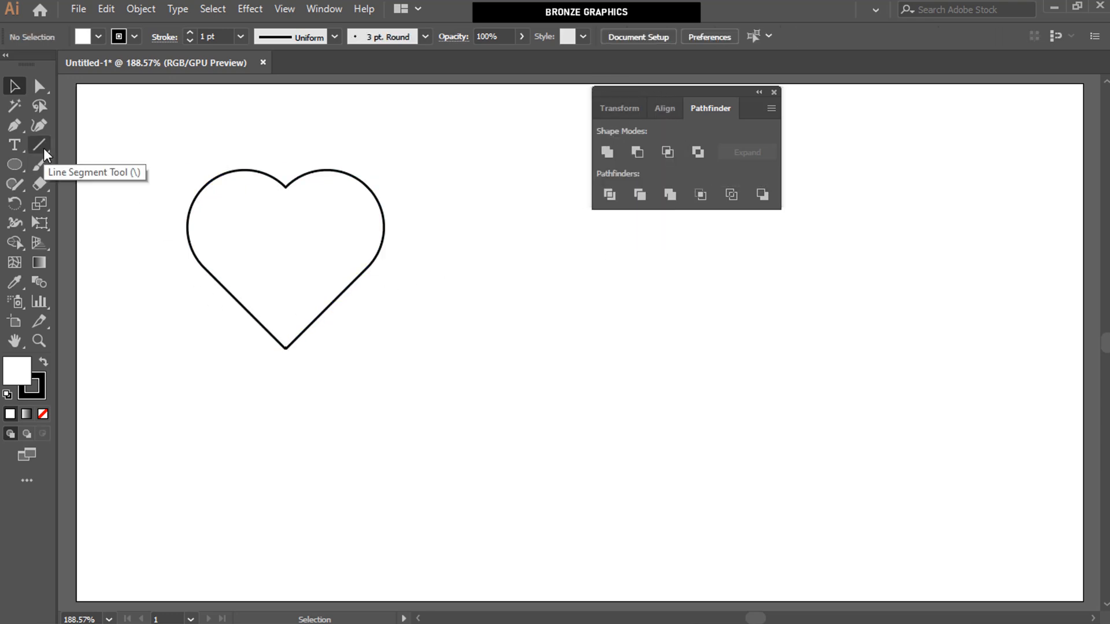
# Step: Draw a horizontal line below the heart, slightly wider than the heart, and set its stroke weight to 8 pt
pyautogui.moveTo(43, 148); pyautogui.dragTo(78, 143)
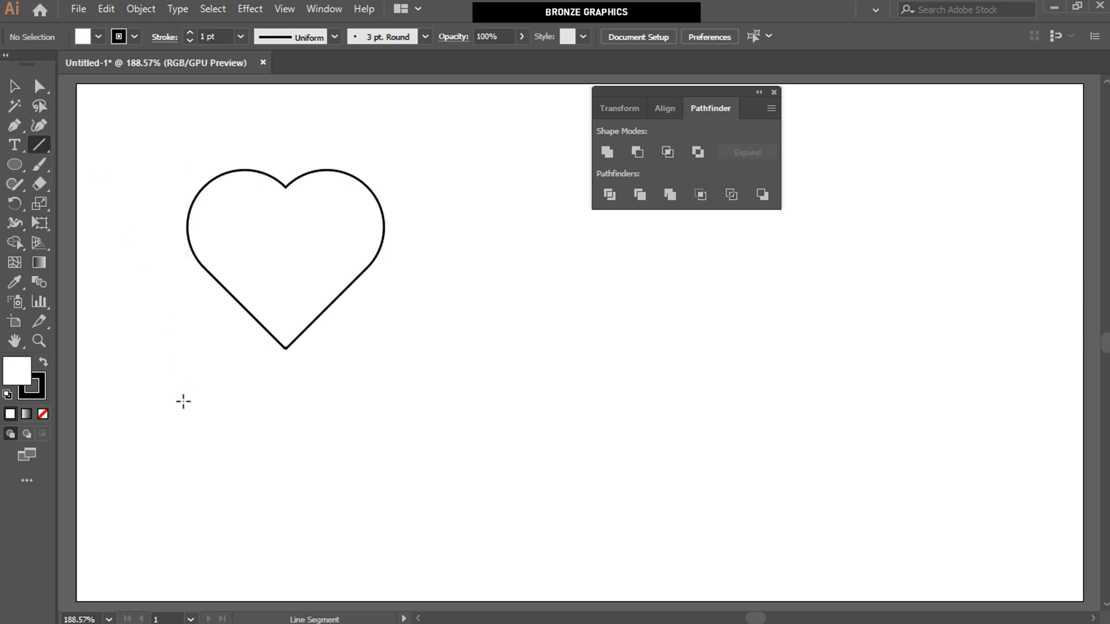
pyautogui.moveTo(183, 393); pyautogui.dragTo(415, 394)
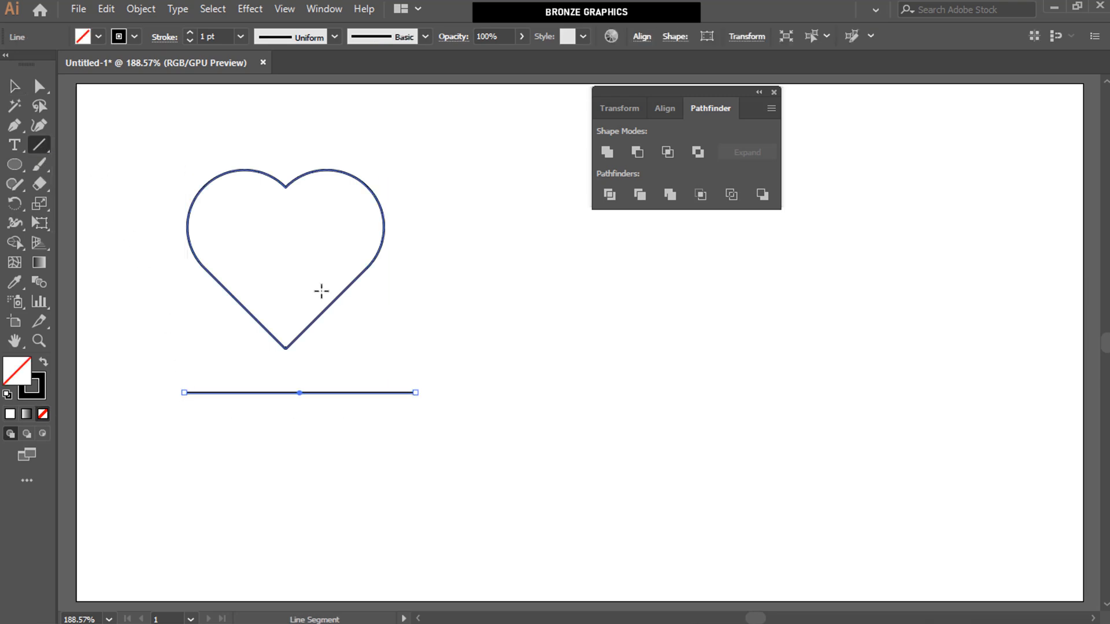
pyautogui.click(191, 34)
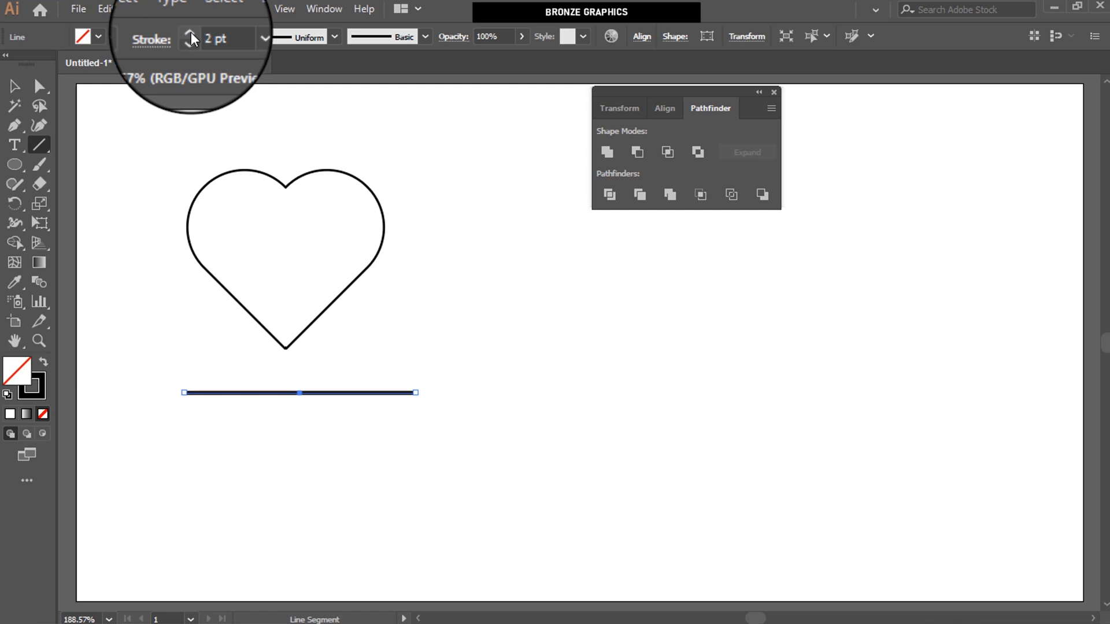
pyautogui.click(191, 33)
pyautogui.click(190, 33)
pyautogui.click(191, 33)
pyautogui.click(191, 34)
pyautogui.click(191, 34)
pyautogui.click(191, 34)
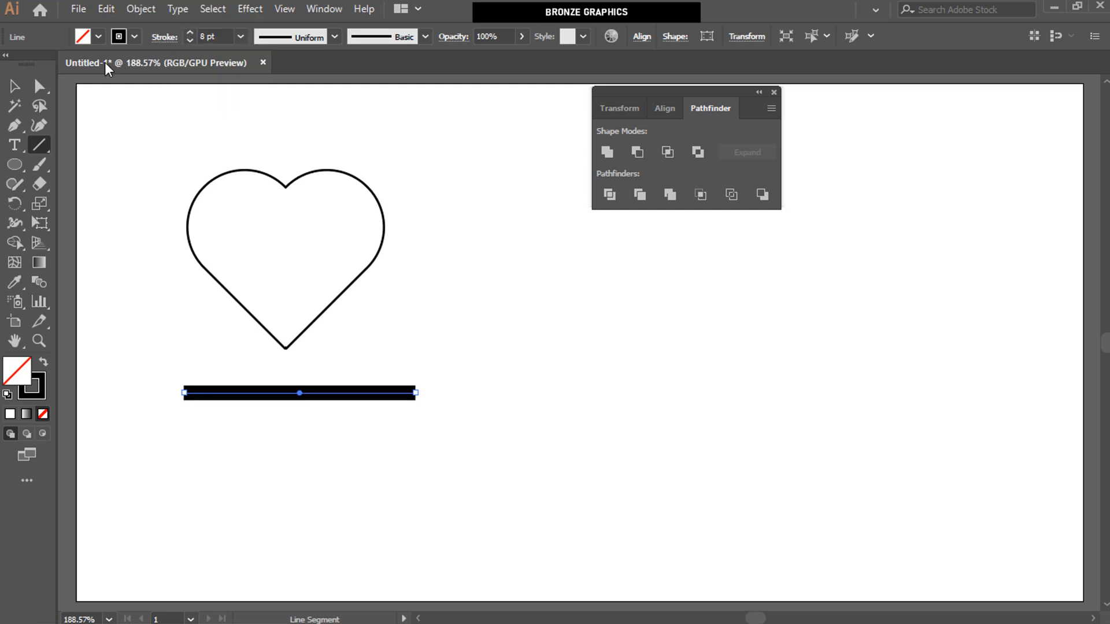
# Step: Create a three-sided polygon with a 17.6389 mm radius and move it just above the line's left end
pyautogui.click(13, 167)
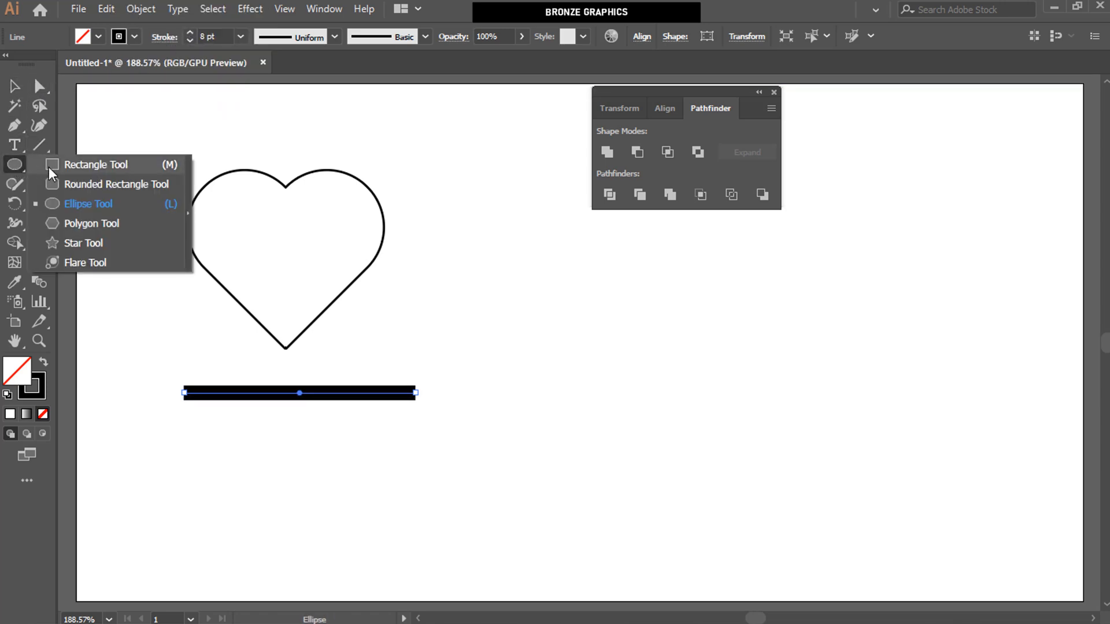
pyautogui.click(126, 225)
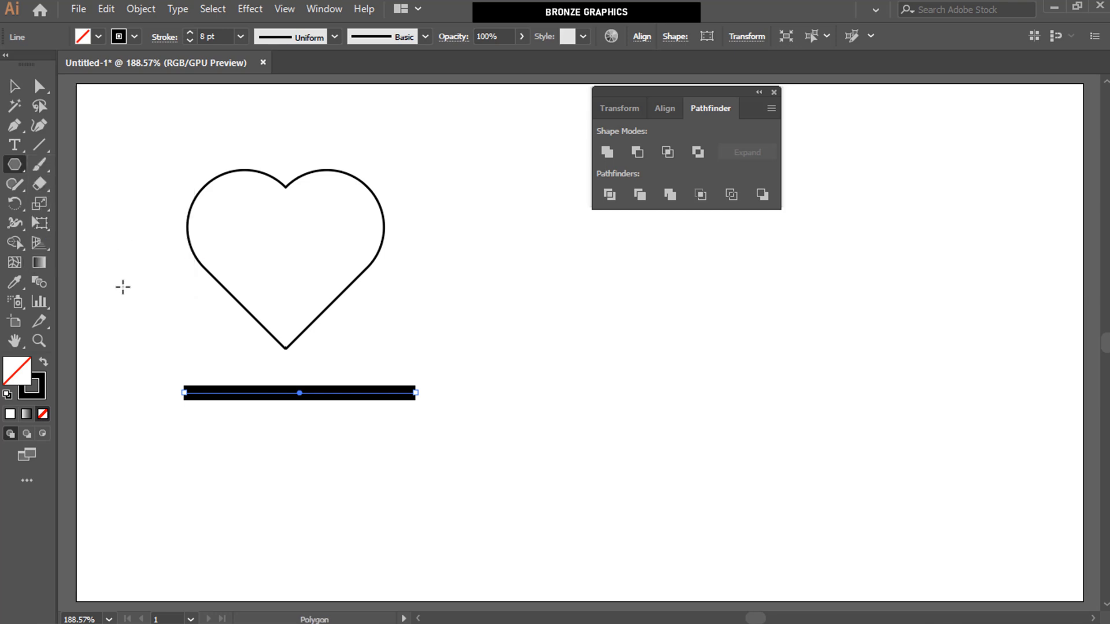
pyautogui.click(421, 322)
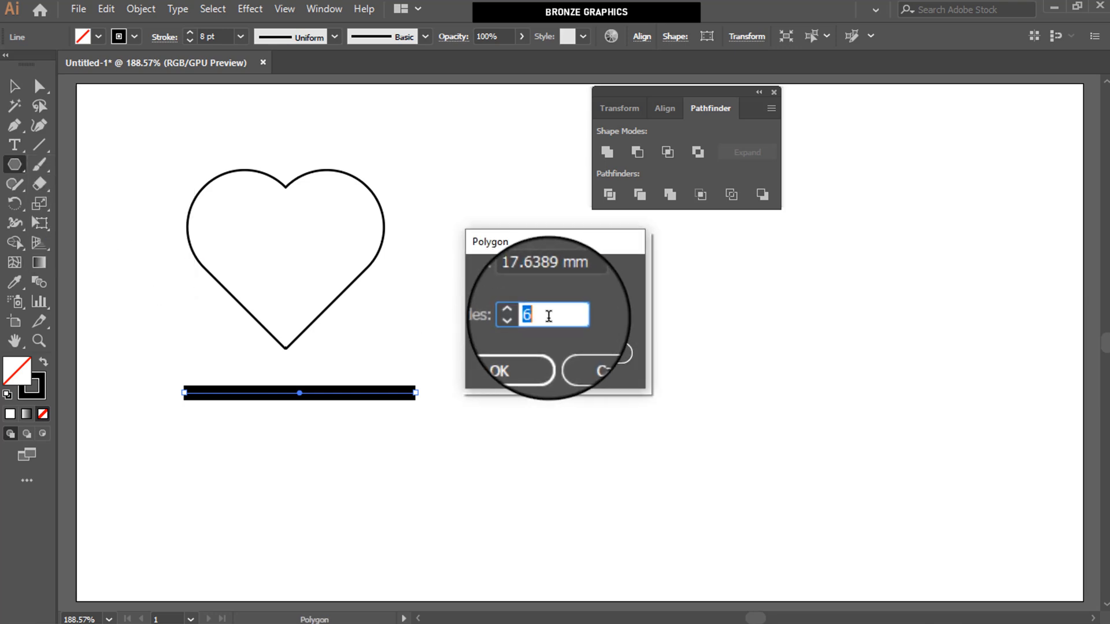
pyautogui.write('3')
pyautogui.press('Return')
pyautogui.click(13, 86)
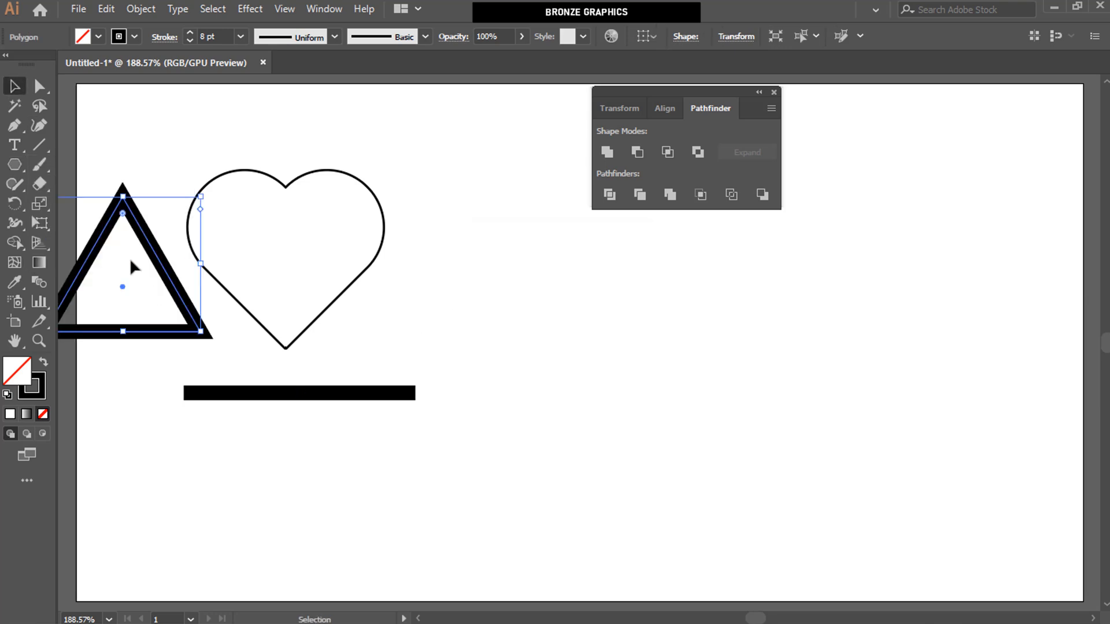
pyautogui.moveTo(189, 336); pyautogui.dragTo(226, 379)
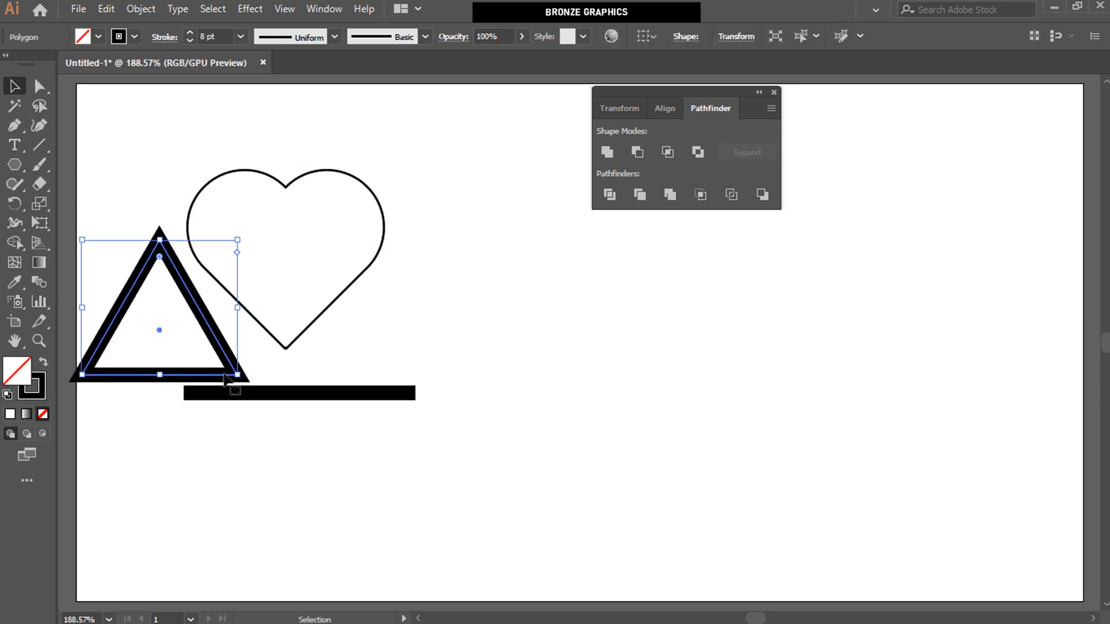
# Step: Remove the triangle's stroke and fill it with black
pyautogui.click(134, 37)
pyautogui.click(8, 63)
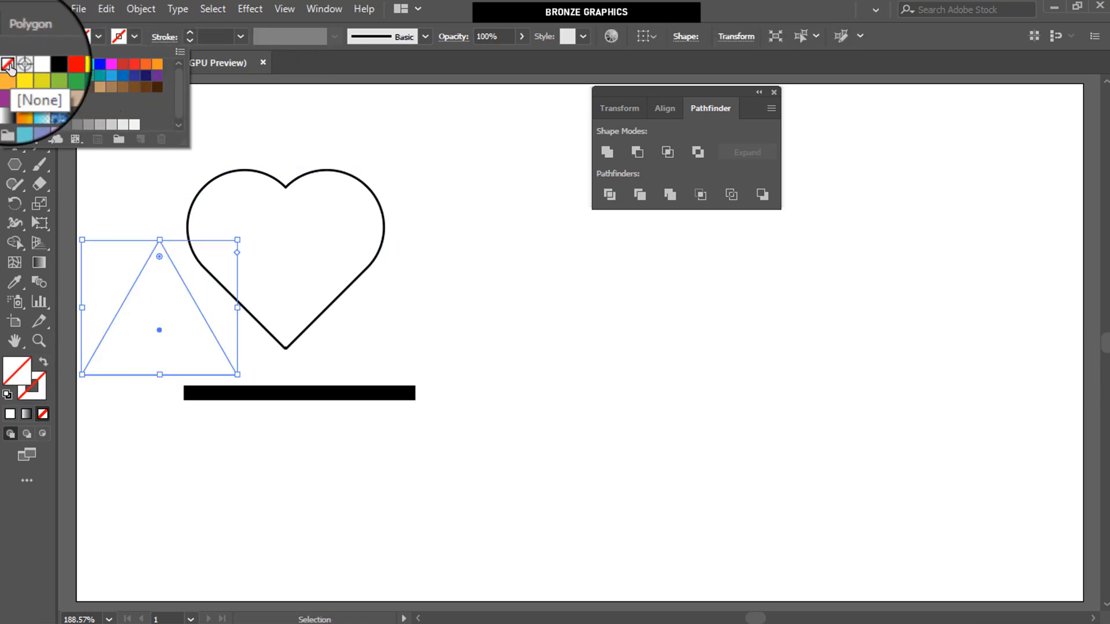
pyautogui.click(98, 37)
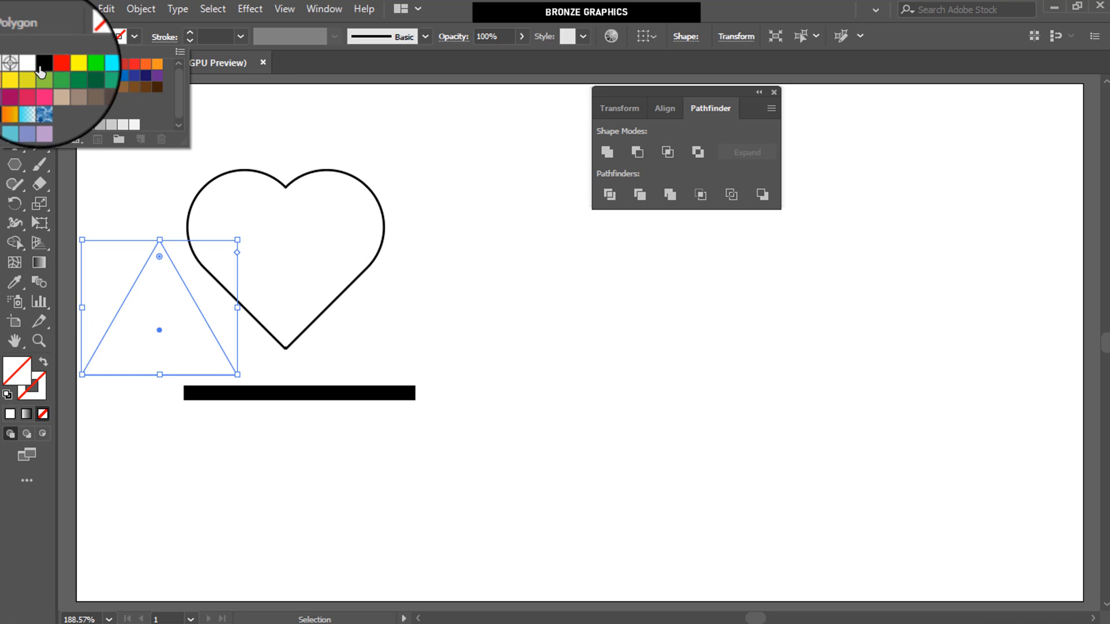
pyautogui.click(42, 64)
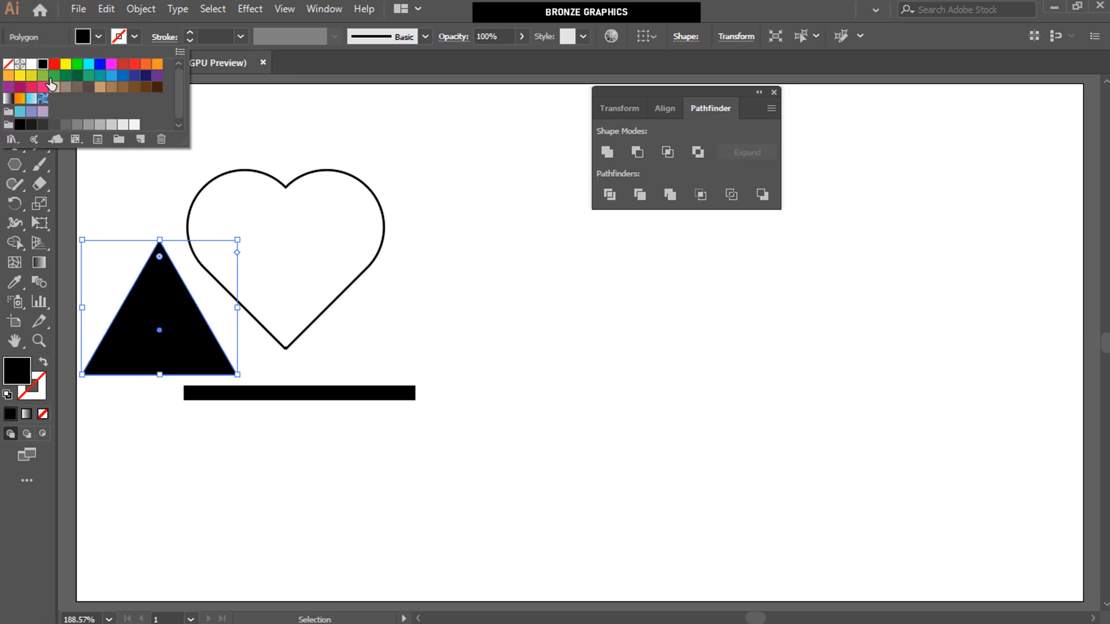
pyautogui.click(112, 210)
# Step: Shape the triangle into a small left-pointing arrowhead at the line's left end and place a matching one at the right end as the tail
pyautogui.moveTo(166, 362); pyautogui.dragTo(181, 381)
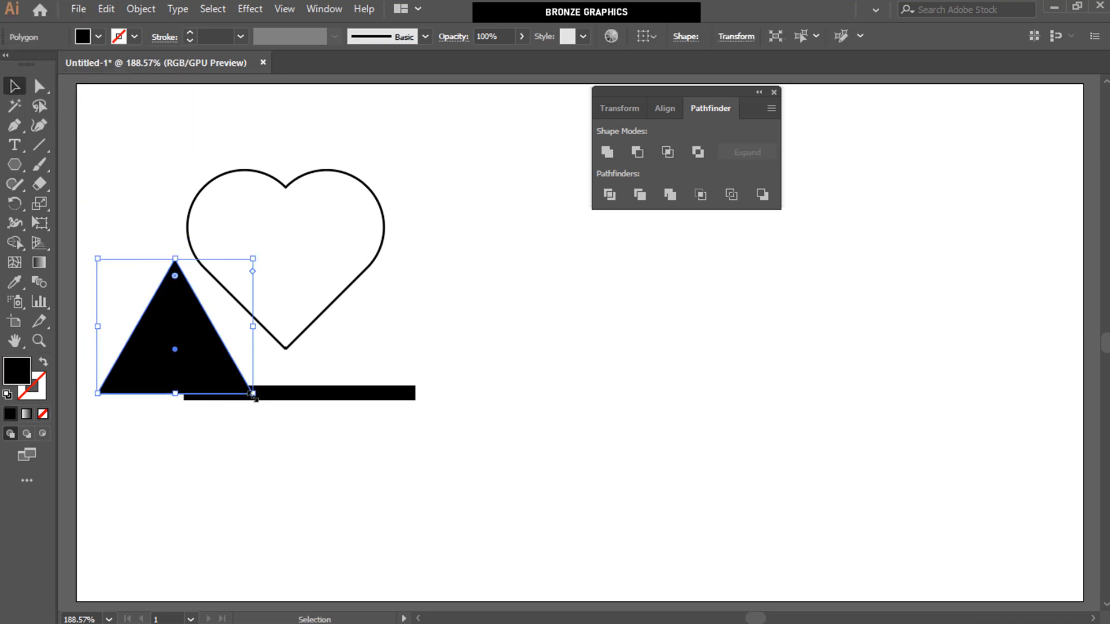
pyautogui.moveTo(253, 393); pyautogui.dragTo(420, 407)
pyautogui.click(483, 408)
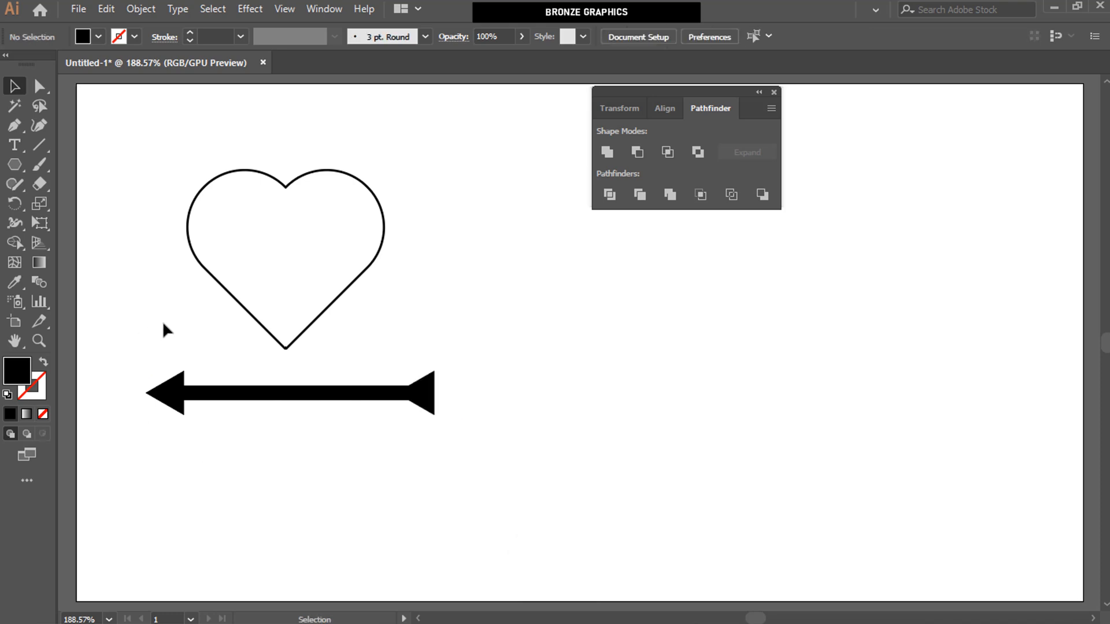
# Step: Expand the fill and stroke of the thick line and both triangles, and unite them into a single arrow shape
pyautogui.click(337, 10)
pyautogui.click(408, 206)
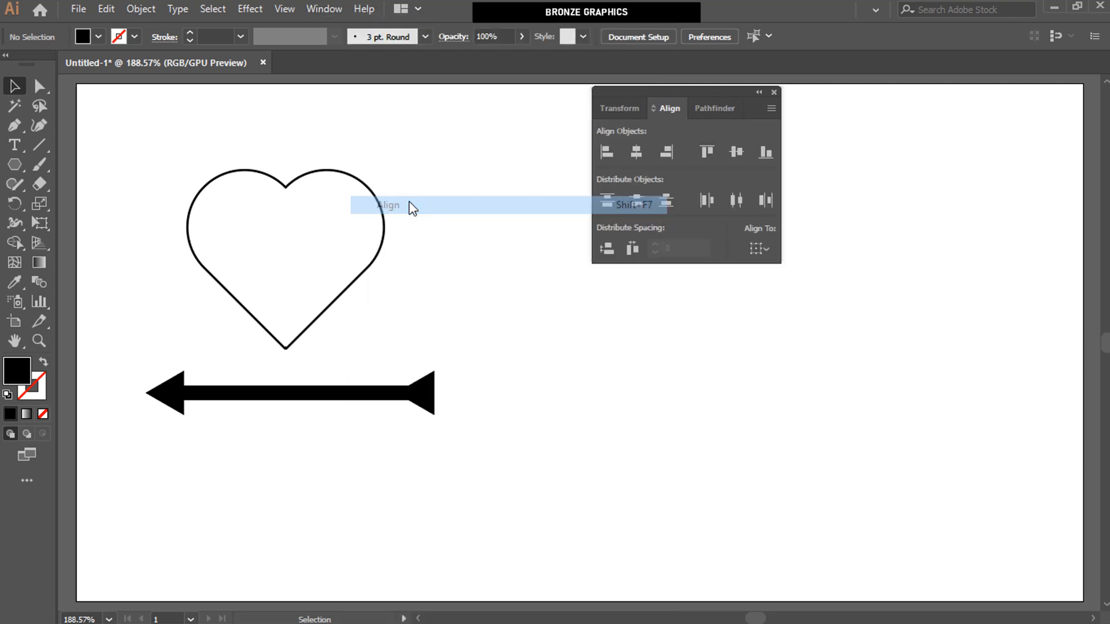
pyautogui.moveTo(132, 377); pyautogui.dragTo(490, 449)
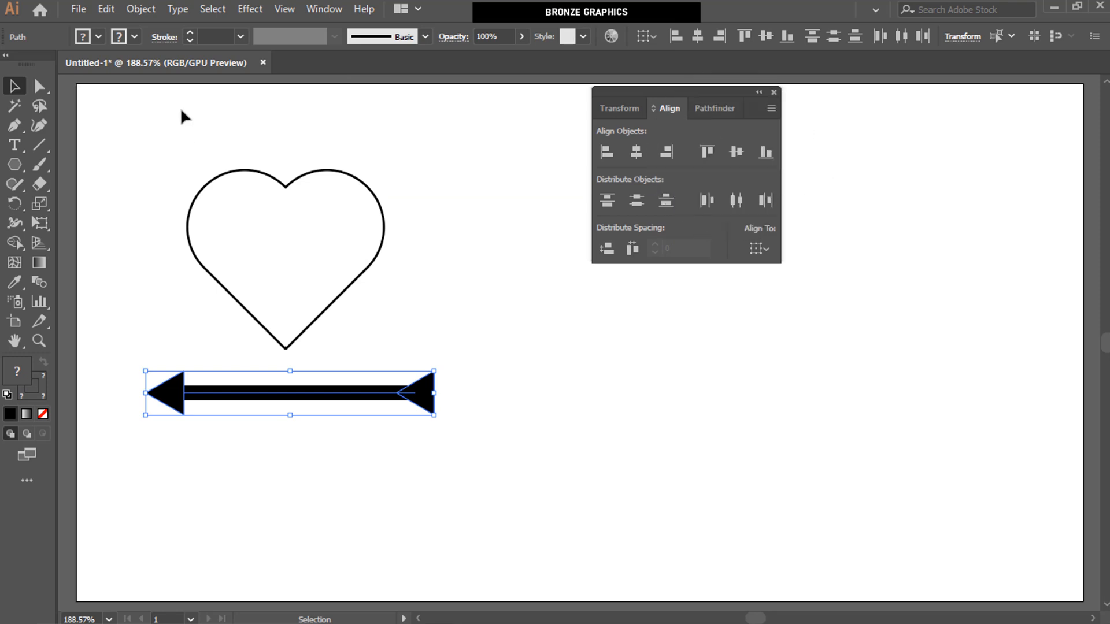
pyautogui.click(141, 8)
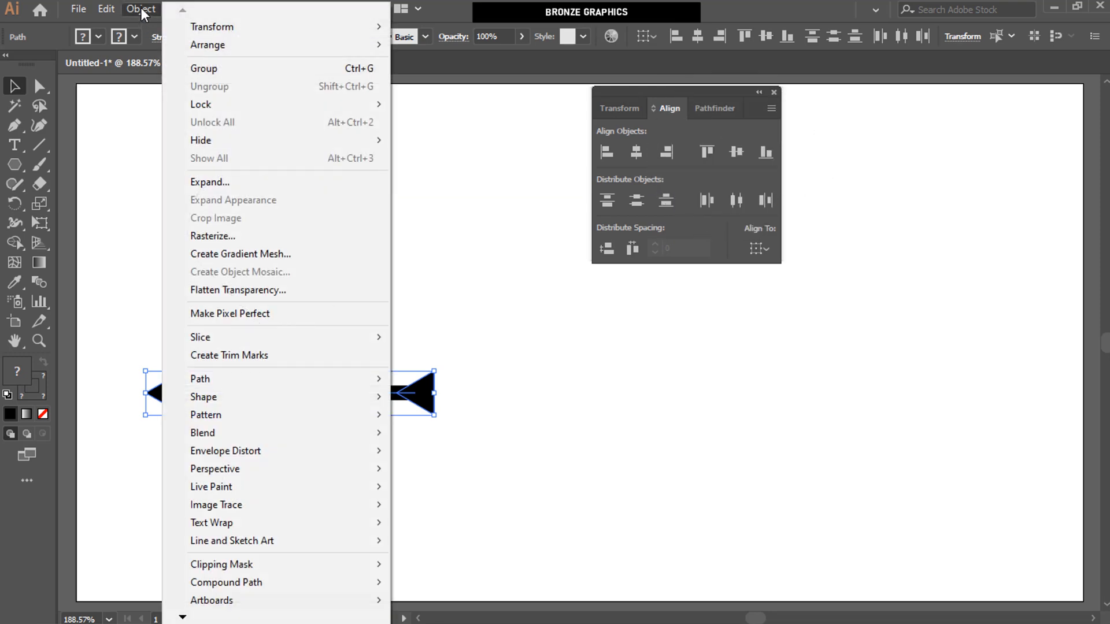
pyautogui.click(261, 184)
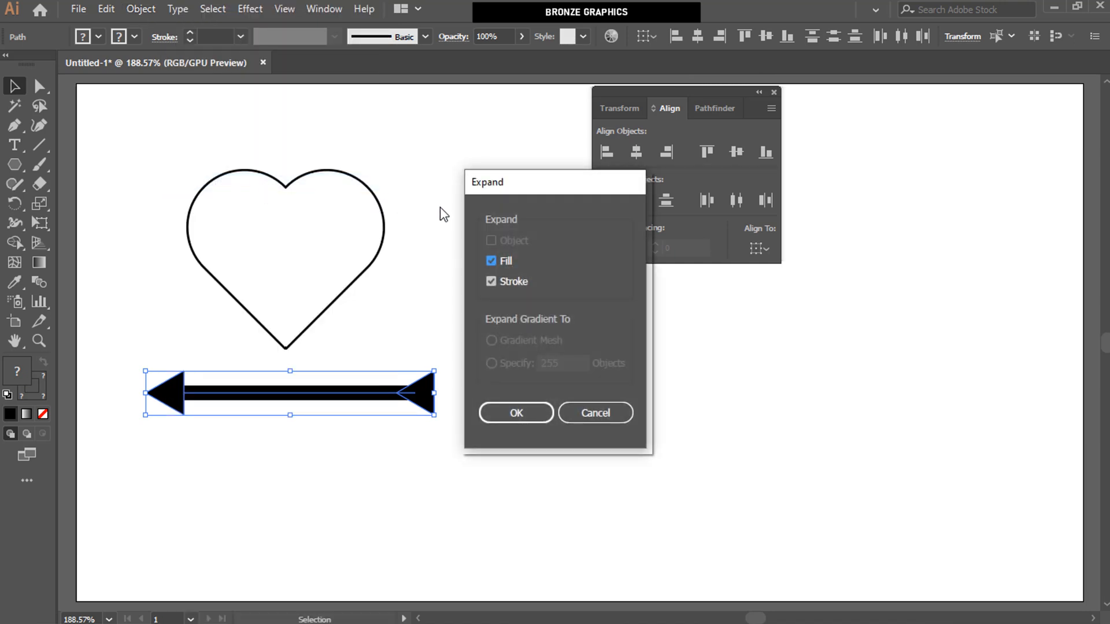
pyautogui.click(516, 412)
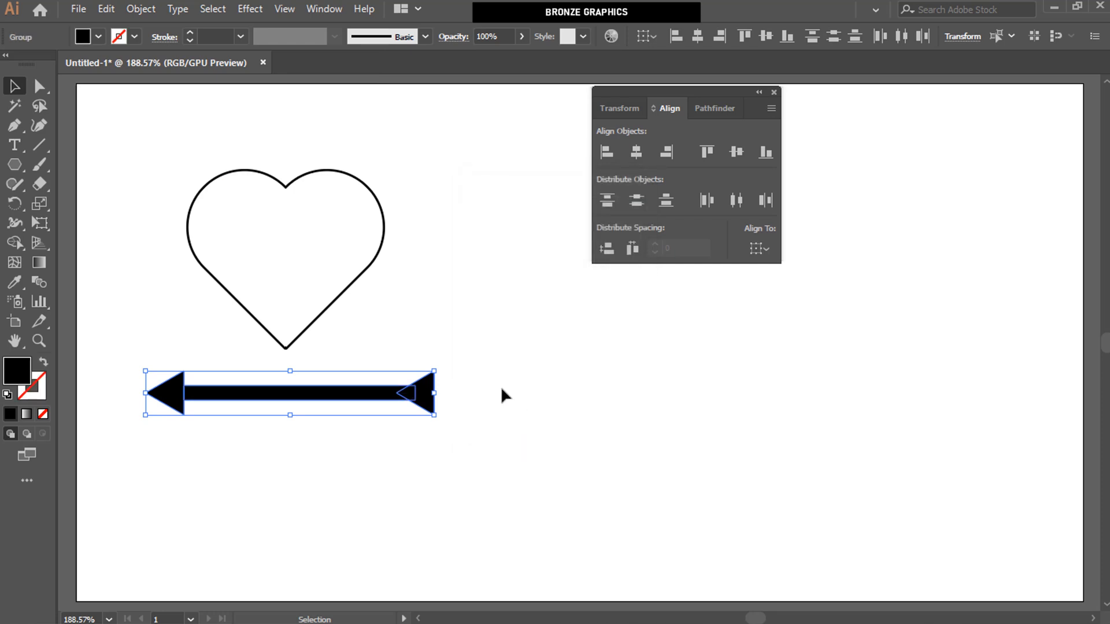
pyautogui.click(712, 115)
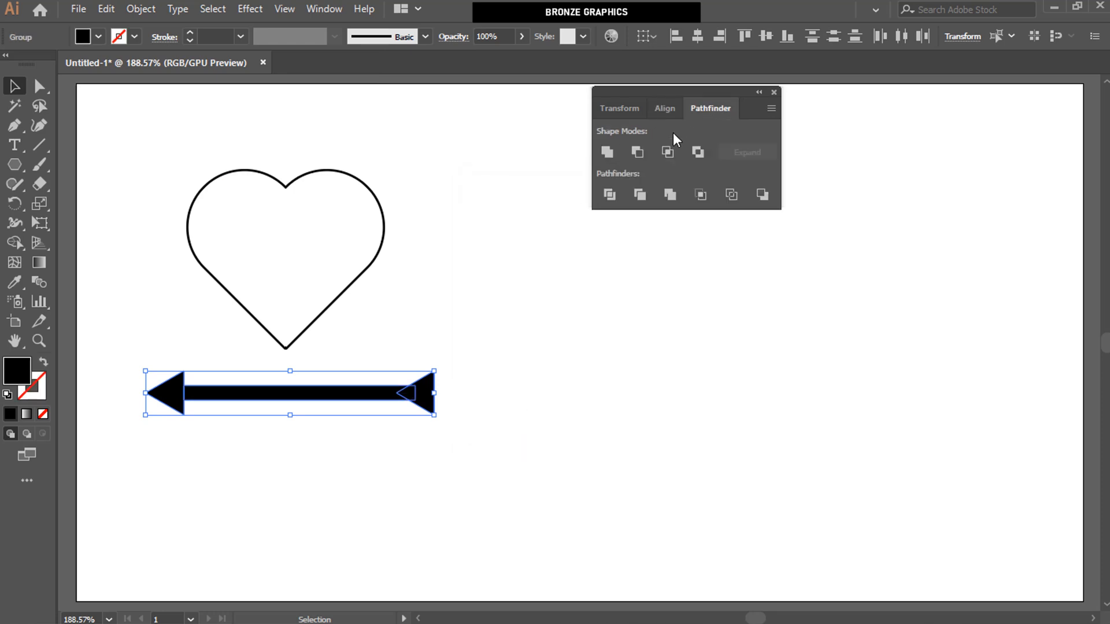
pyautogui.click(607, 152)
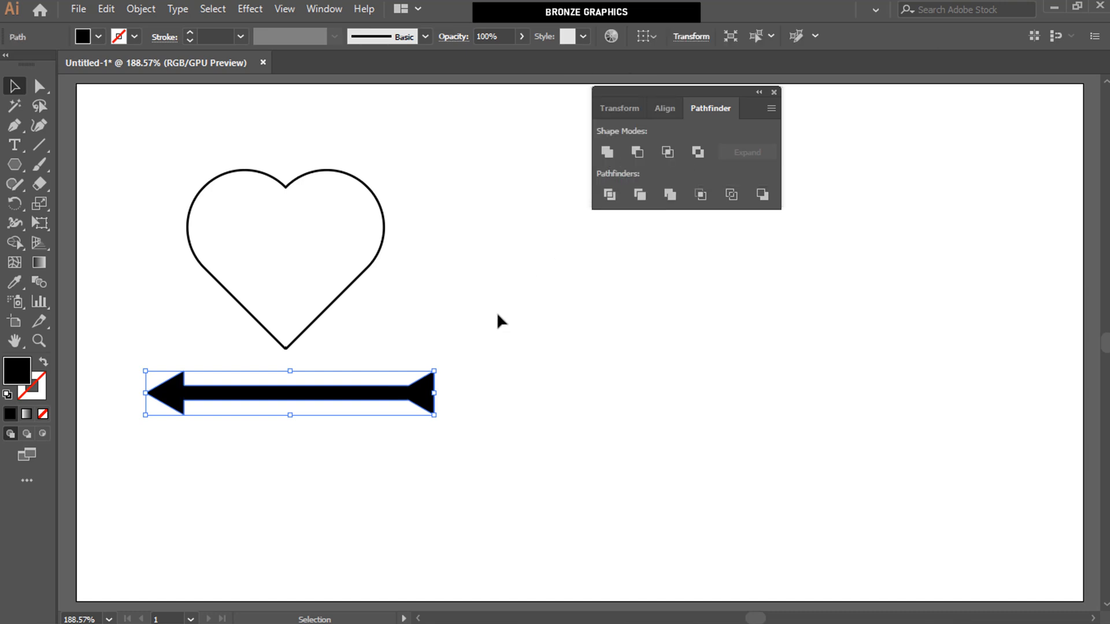
# Step: Tilt the arrow diagonally across the heart, arrowhead at the upper left, and move both shapes toward the artboard's centre
pyautogui.click(453, 352)
pyautogui.moveTo(428, 391); pyautogui.dragTo(382, 302)
pyautogui.click(439, 306)
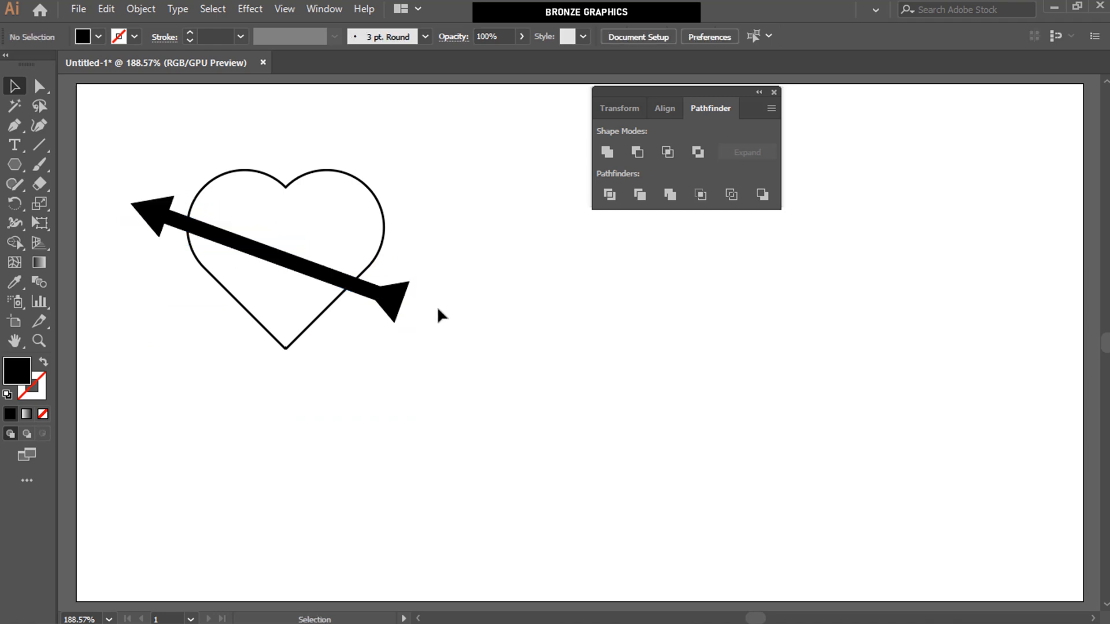
pyautogui.click(398, 305)
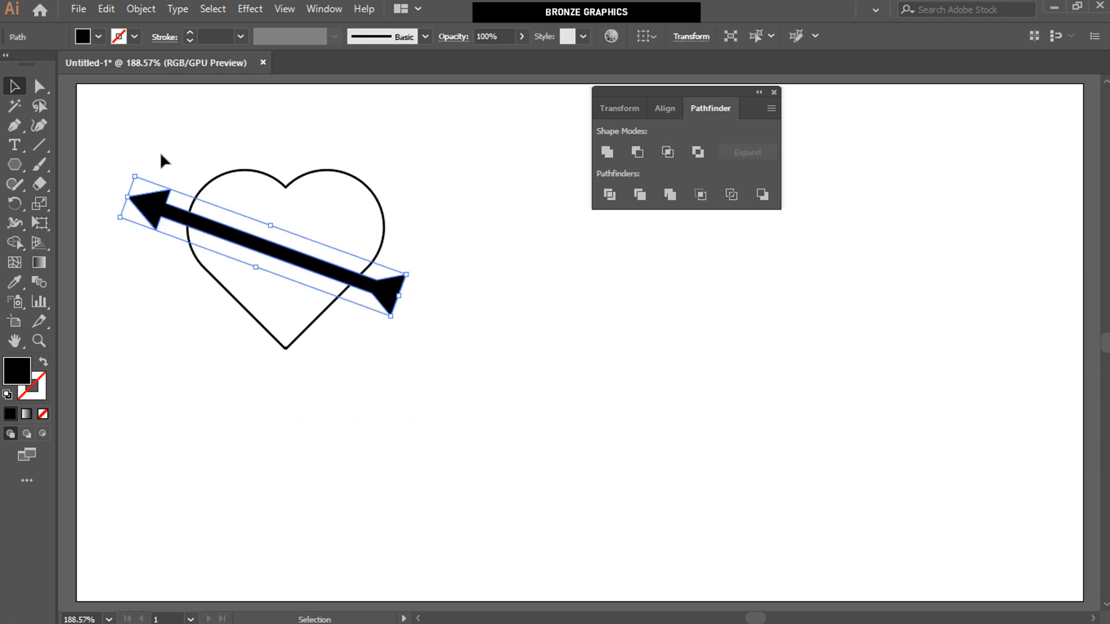
pyautogui.moveTo(95, 145); pyautogui.dragTo(511, 400)
pyautogui.click(619, 337)
# Step: Create an offset path of the arrow at 1 mm with miter joins and a miter limit of 4
pyautogui.click(585, 379)
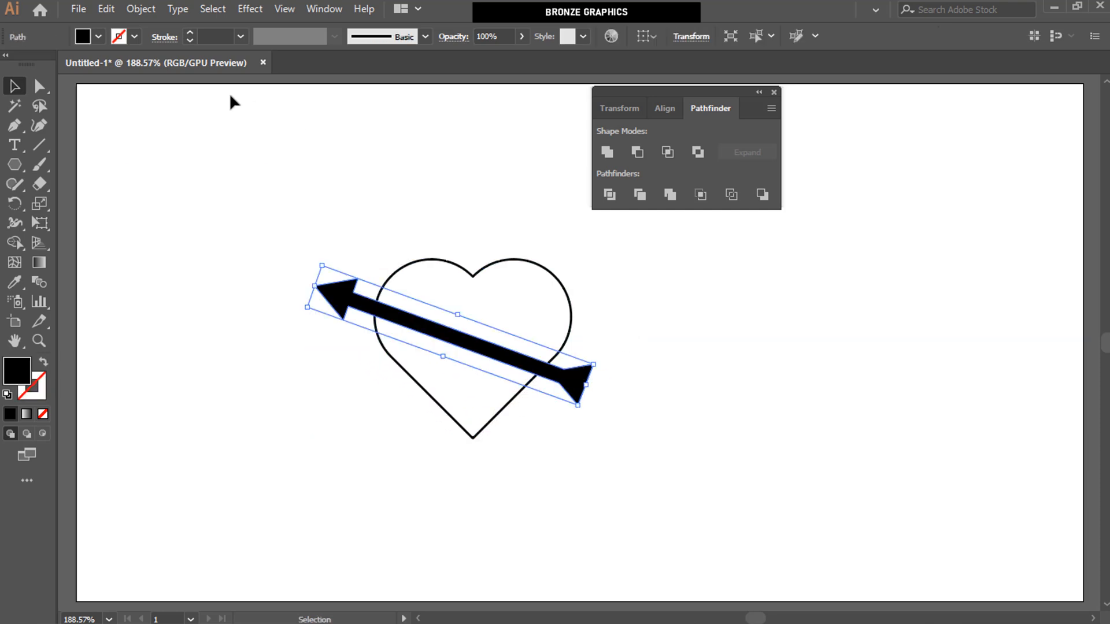
pyautogui.click(145, 12)
pyautogui.moveTo(218, 379)
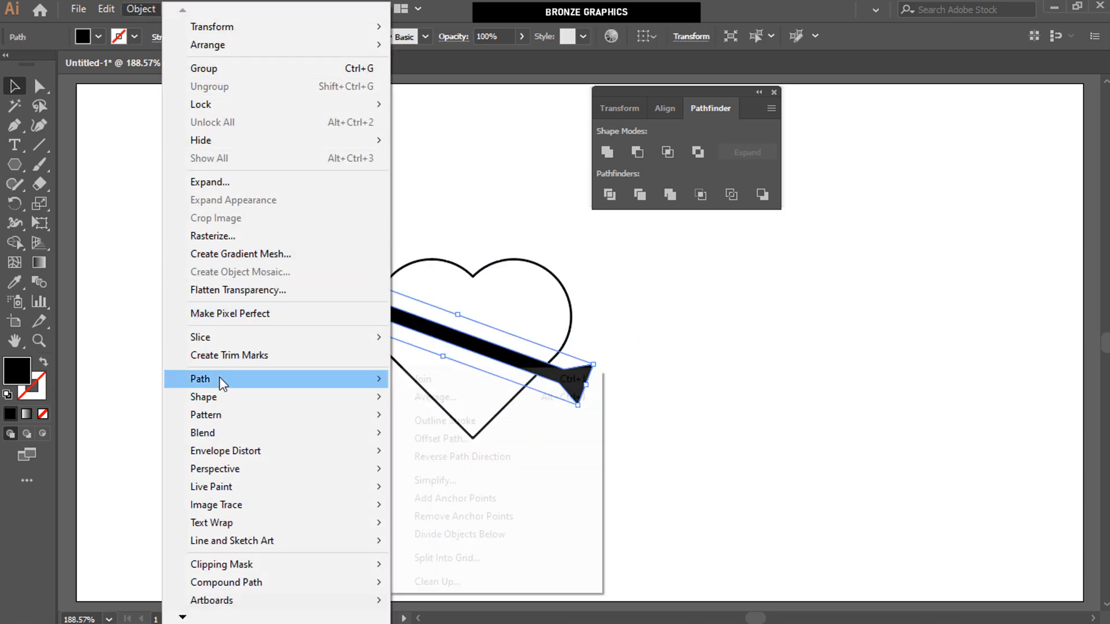
pyautogui.click(489, 439)
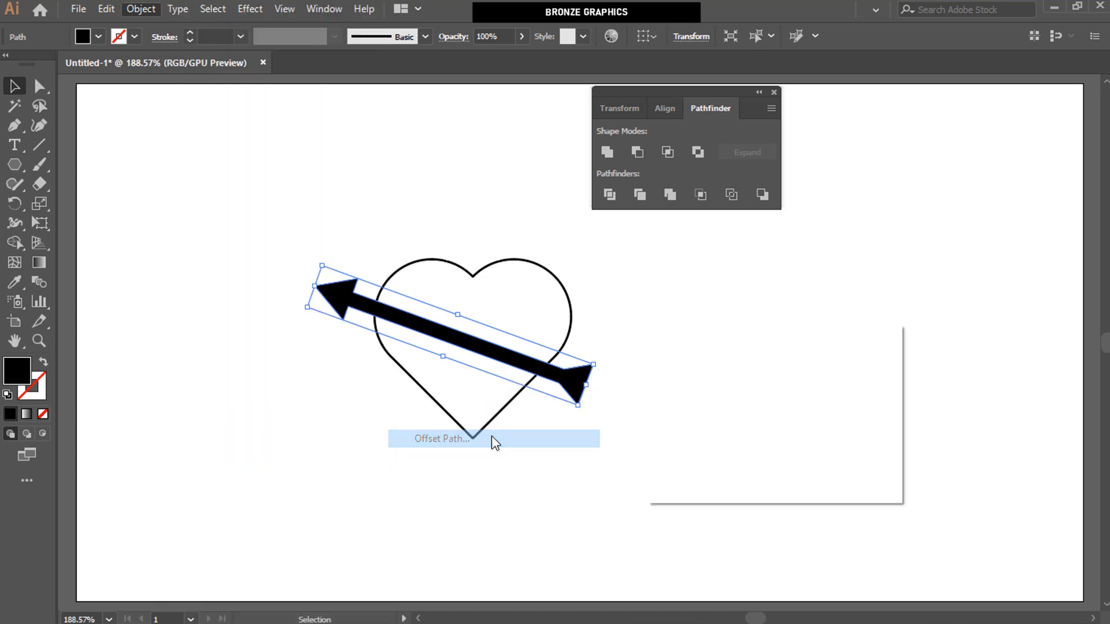
pyautogui.moveTo(728, 329); pyautogui.dragTo(699, 233)
pyautogui.click(644, 363)
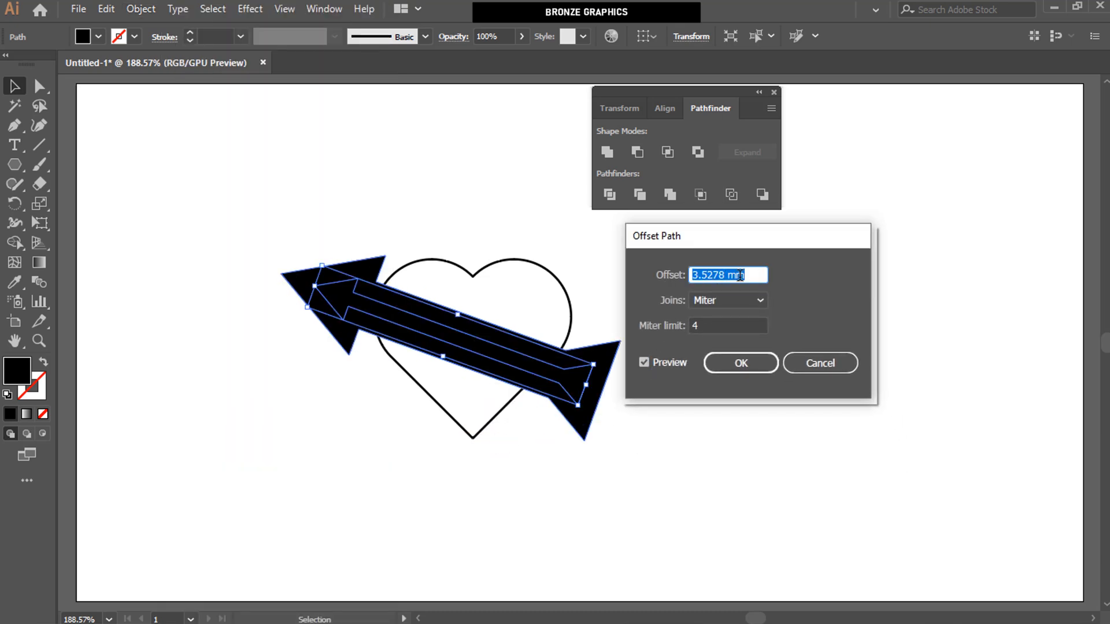
pyautogui.write('1')
pyautogui.press('Tab')
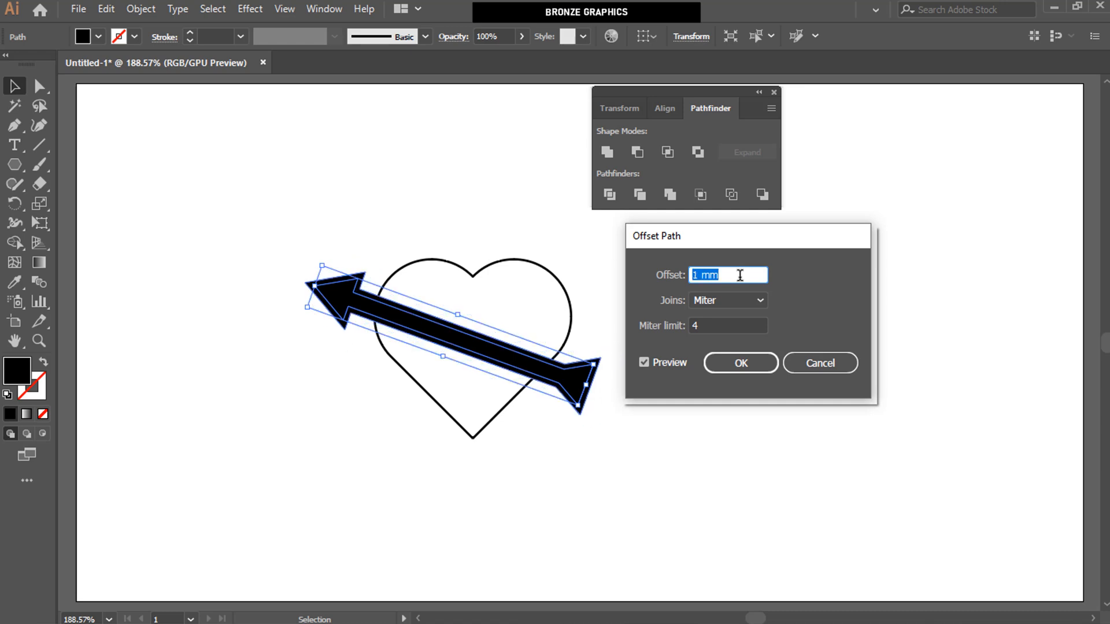
pyautogui.click(718, 365)
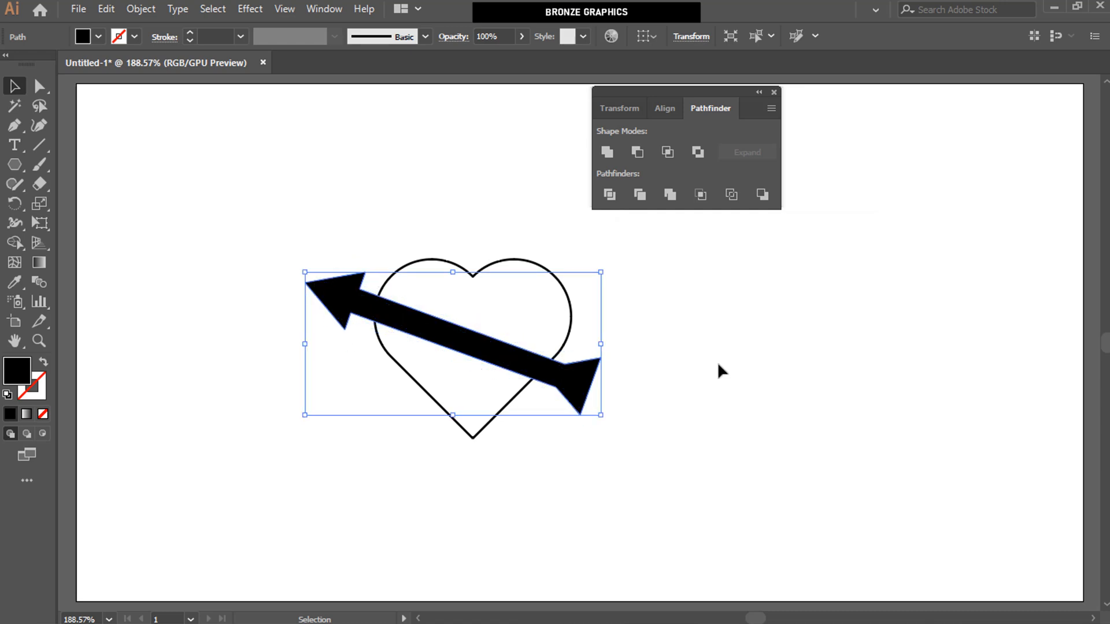
# Step: Subtract the enlarged offset arrow from the heart with Minus Front
pyautogui.click(661, 368)
pyautogui.click(598, 364)
pyautogui.keyDown('shift'); pyautogui.click(555, 317); pyautogui.keyUp('shift')
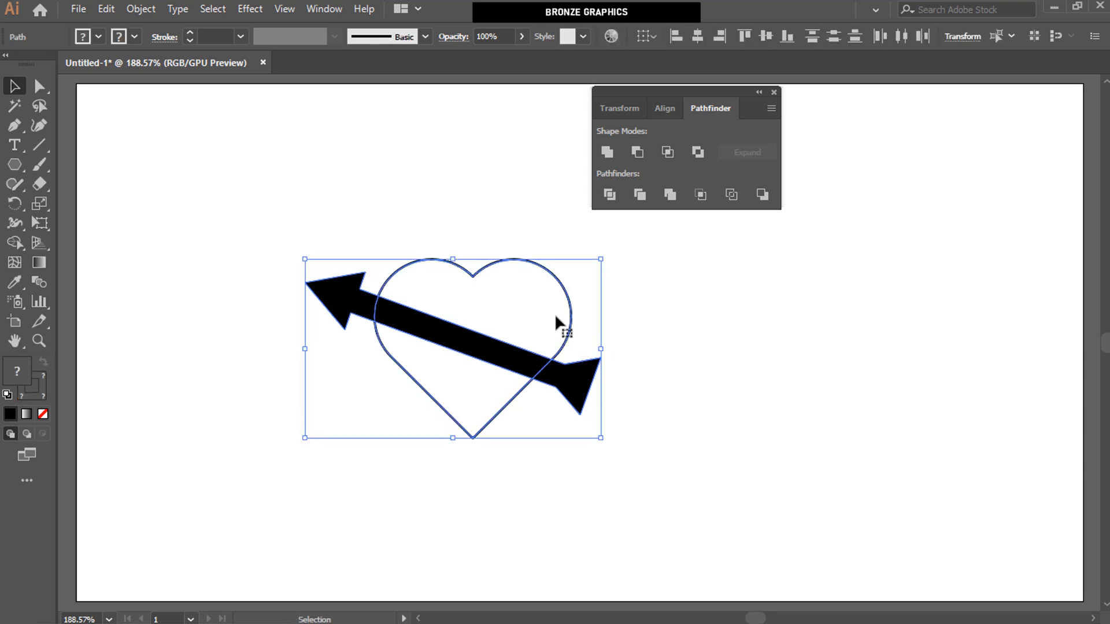
pyautogui.click(633, 153)
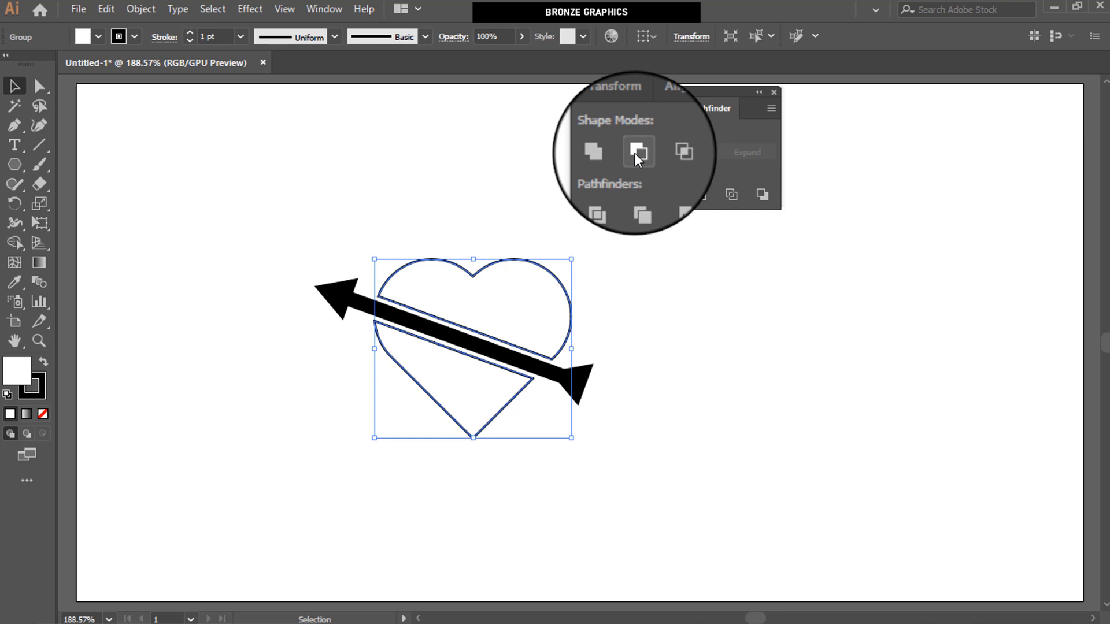
# Step: Ungroup the cut heart into separate upper and lower pieces and deselect them
pyautogui.rightClick(502, 318)
pyautogui.click(546, 449)
pyautogui.click(546, 448)
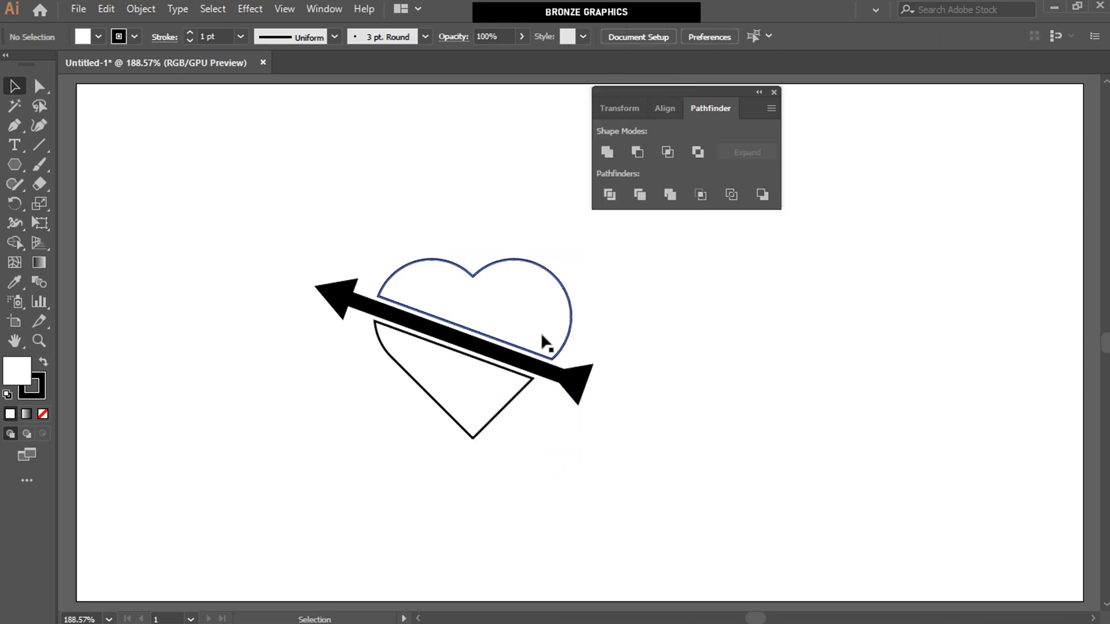
pyautogui.click(540, 333)
pyautogui.click(629, 331)
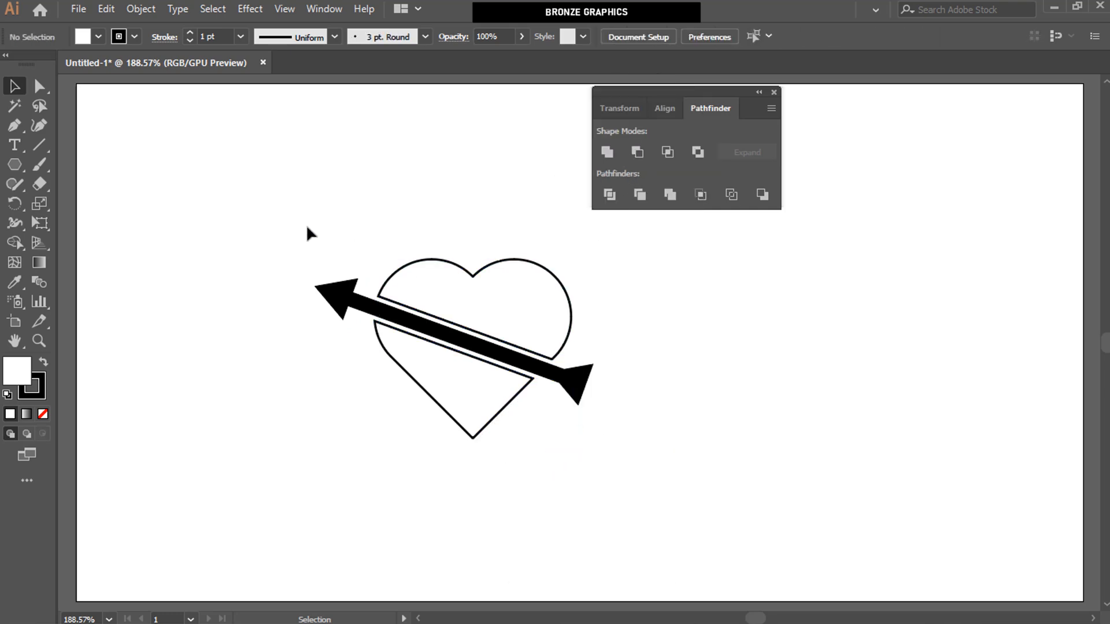
# Step: Remove the stroke from the heart's upper piece and fill it with red ff0000
pyautogui.click(429, 261)
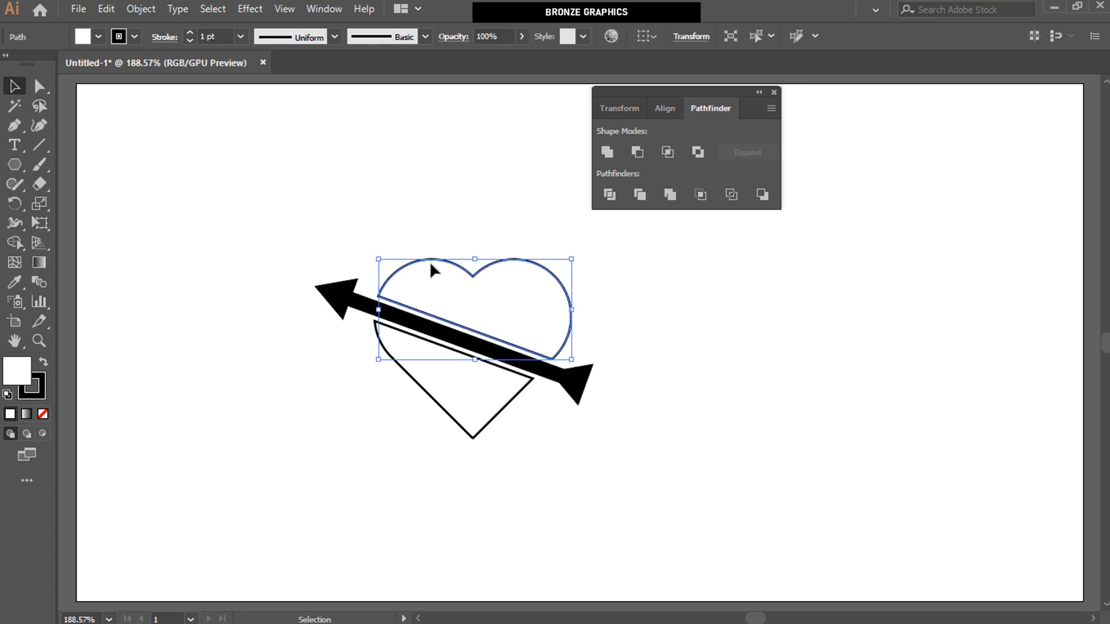
pyautogui.click(43, 376)
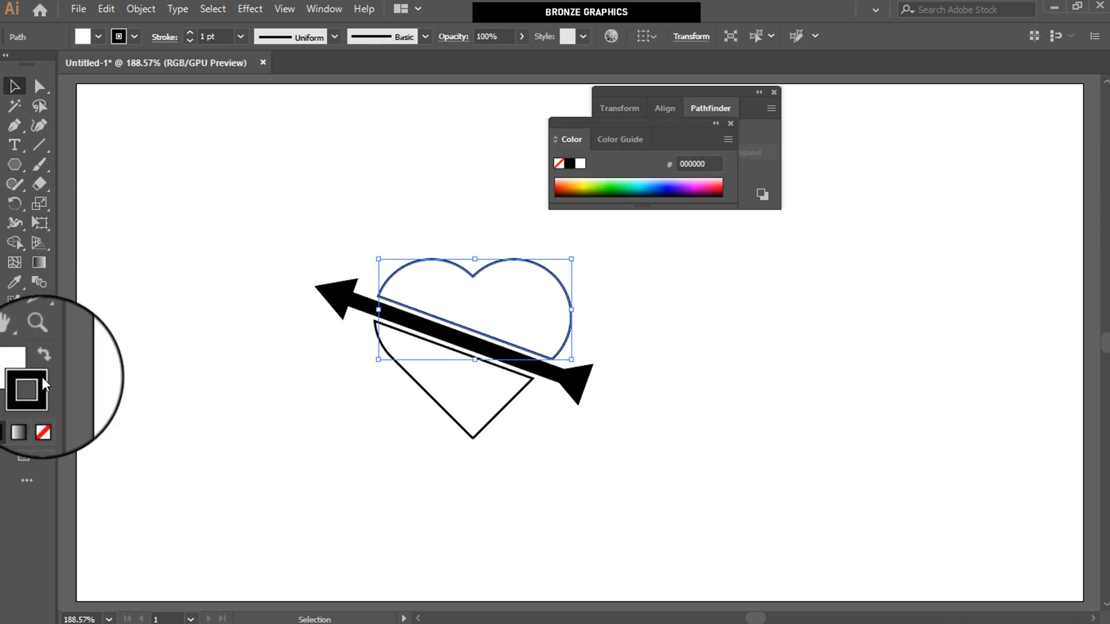
pyautogui.click(44, 415)
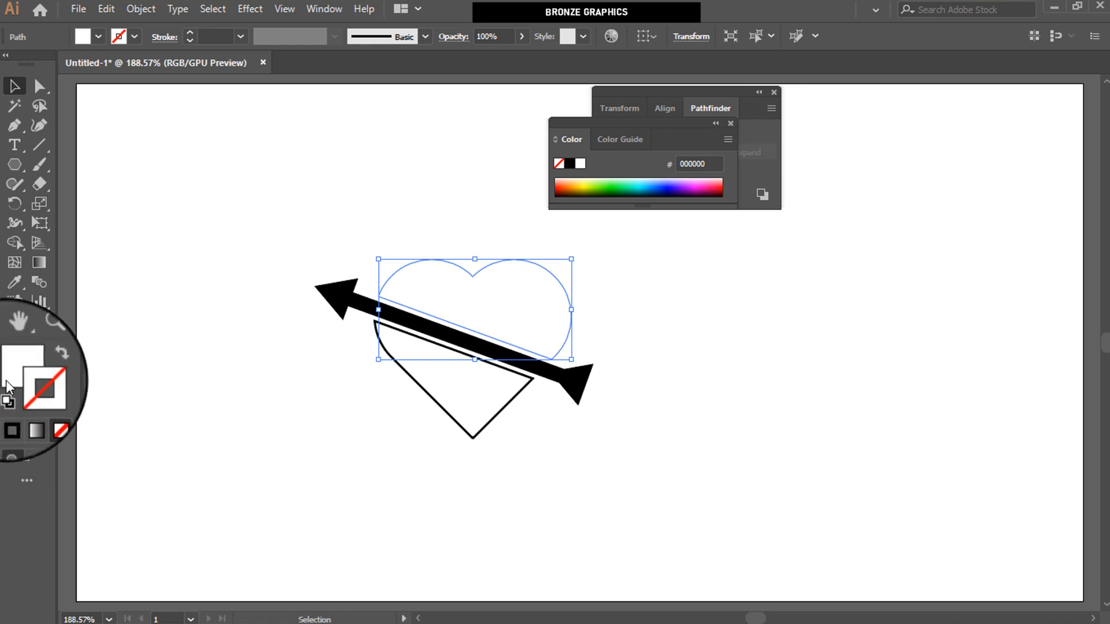
pyautogui.click(13, 381)
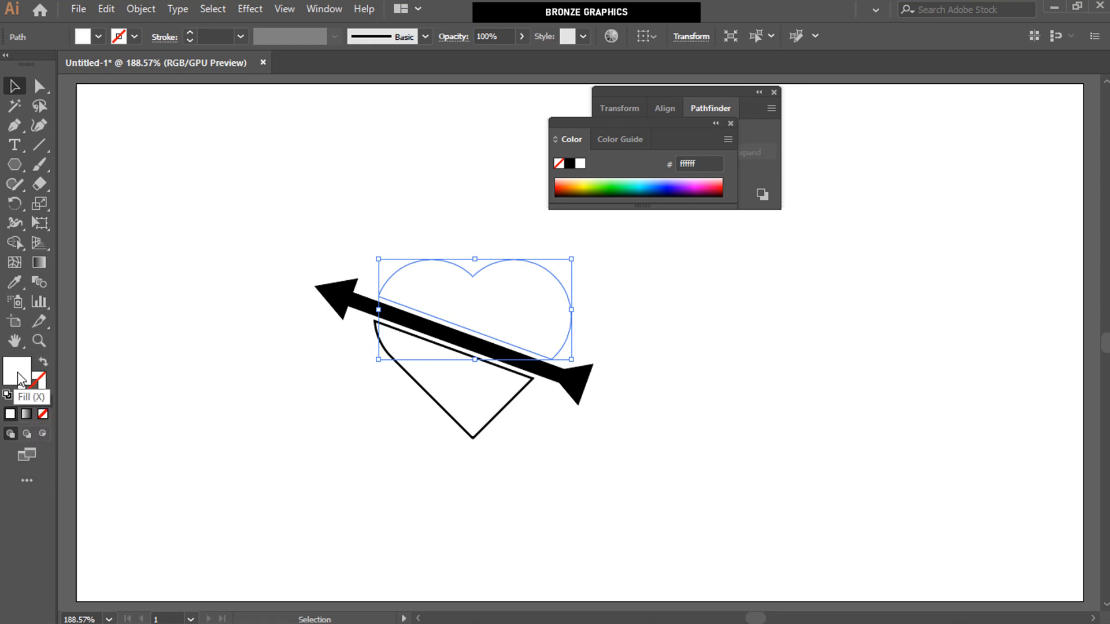
pyautogui.doubleClick(21, 380)
pyautogui.write('ff0000')
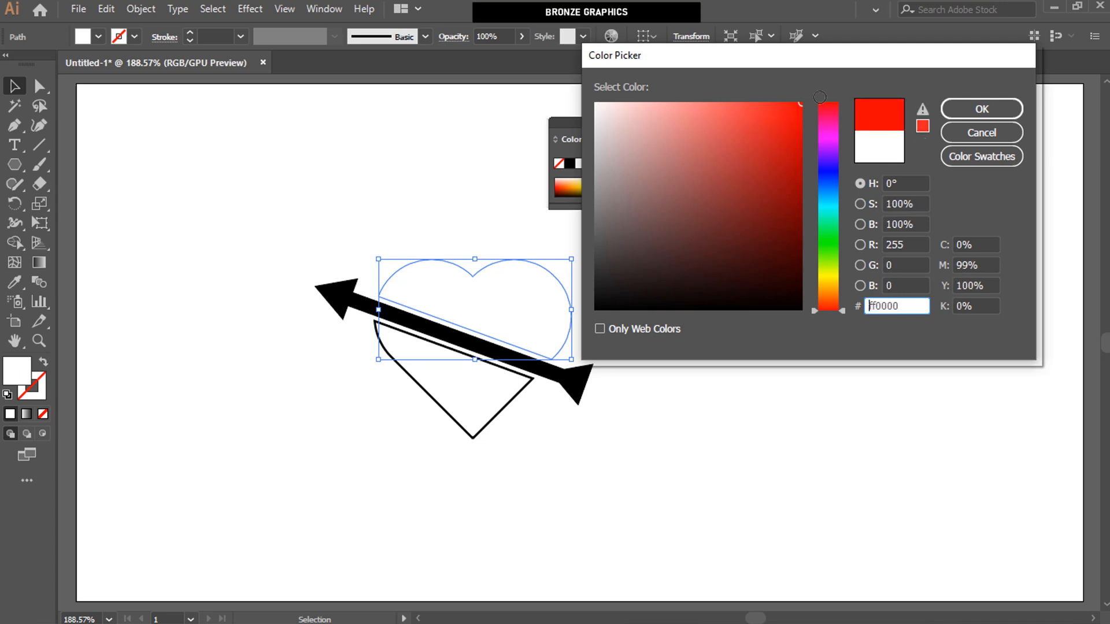
pyautogui.click(982, 109)
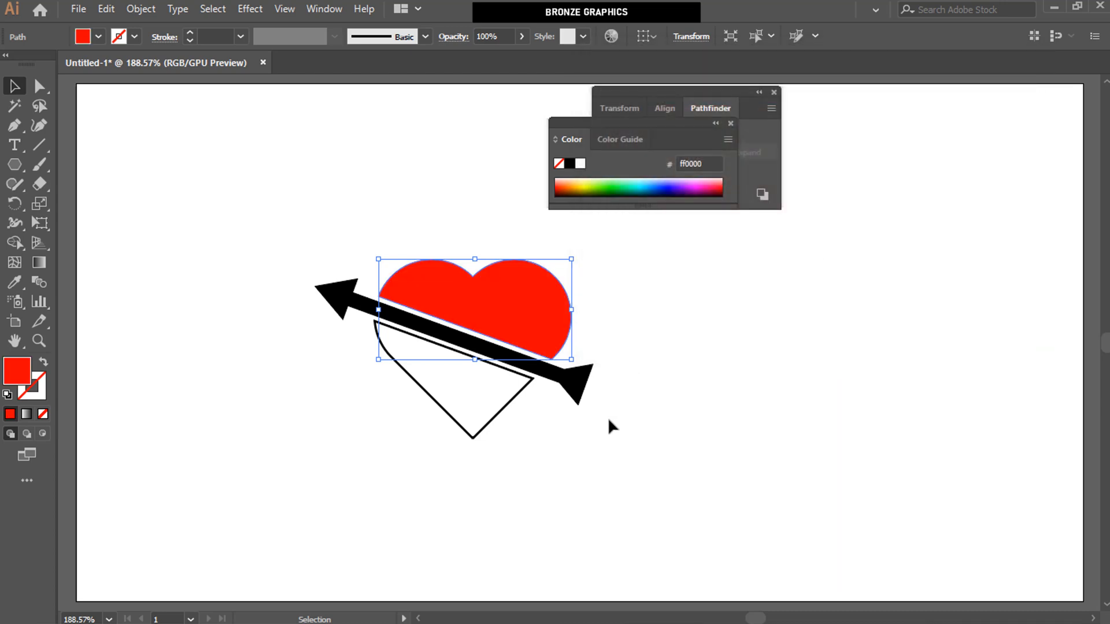
# Step: Copy the upper piece's red, strokeless appearance to the heart's lower piece with the Eyedropper
pyautogui.click(511, 414)
pyautogui.click(473, 402)
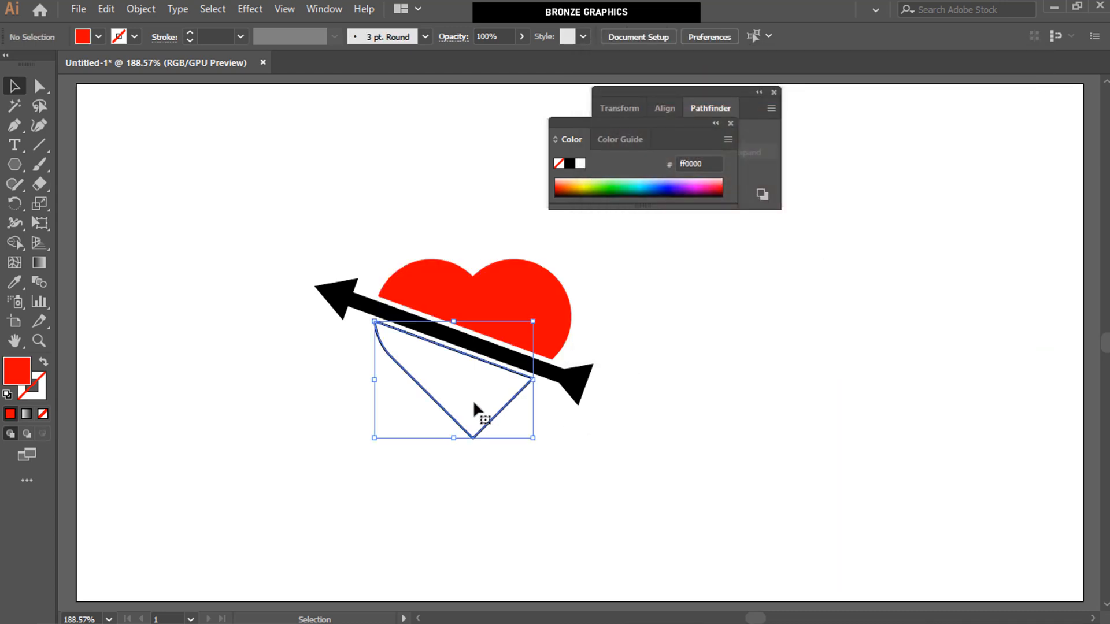
pyautogui.click(15, 282)
pyautogui.click(461, 294)
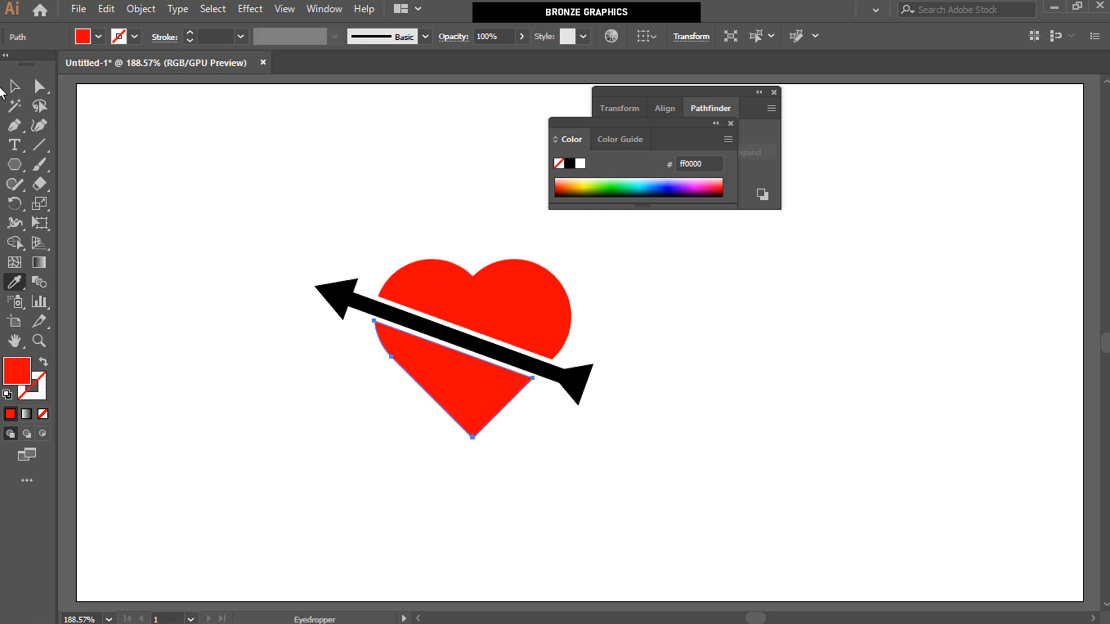
pyautogui.click(15, 86)
pyautogui.click(189, 228)
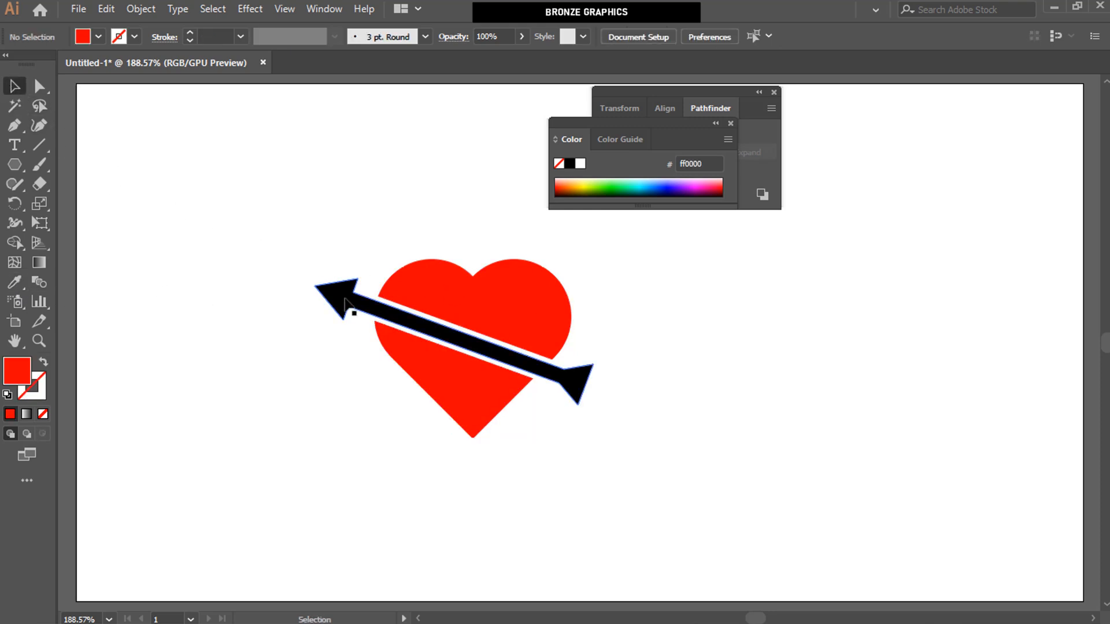
# Step: Recolour the black arrow by sampling the heart's red with the Eyedropper, and deselect it
pyautogui.click(345, 305)
pyautogui.click(15, 282)
pyautogui.click(401, 278)
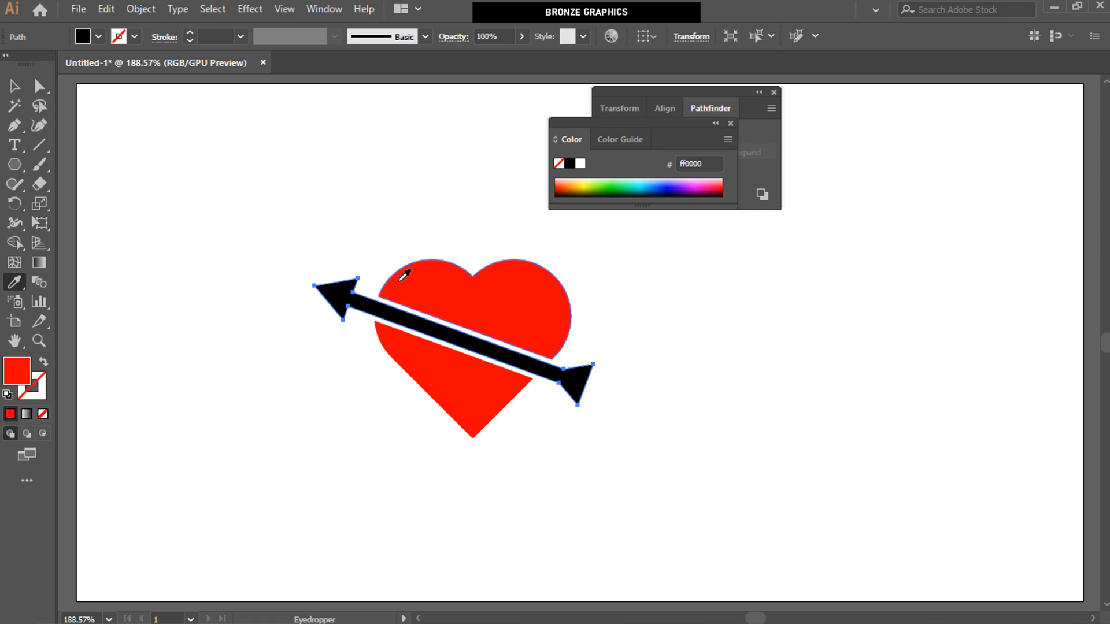
pyautogui.click(400, 280)
pyautogui.click(14, 86)
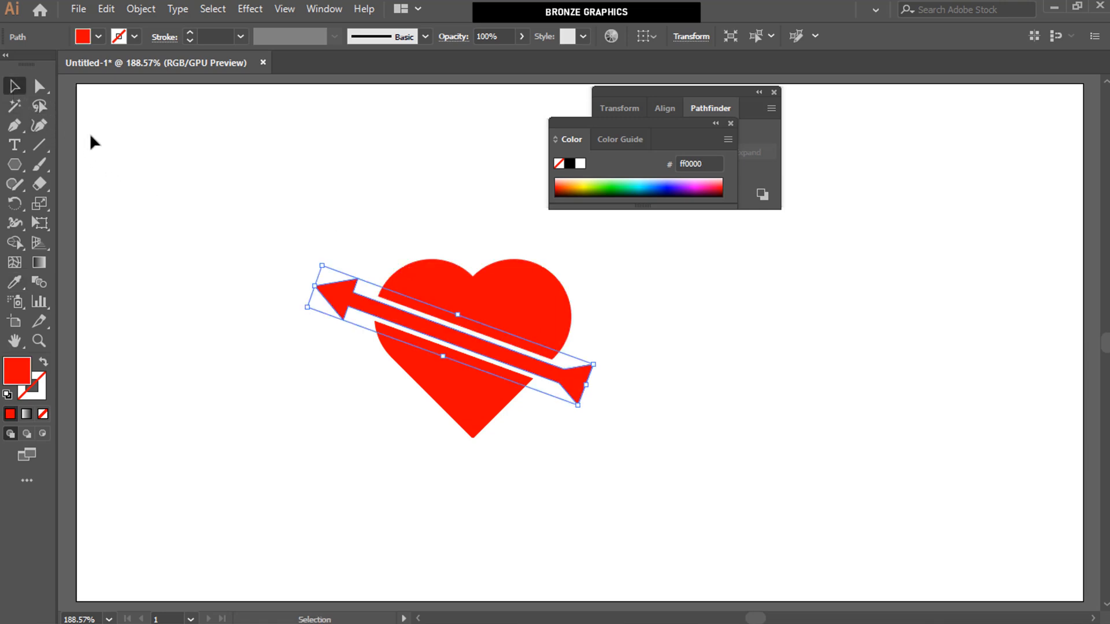
pyautogui.click(171, 198)
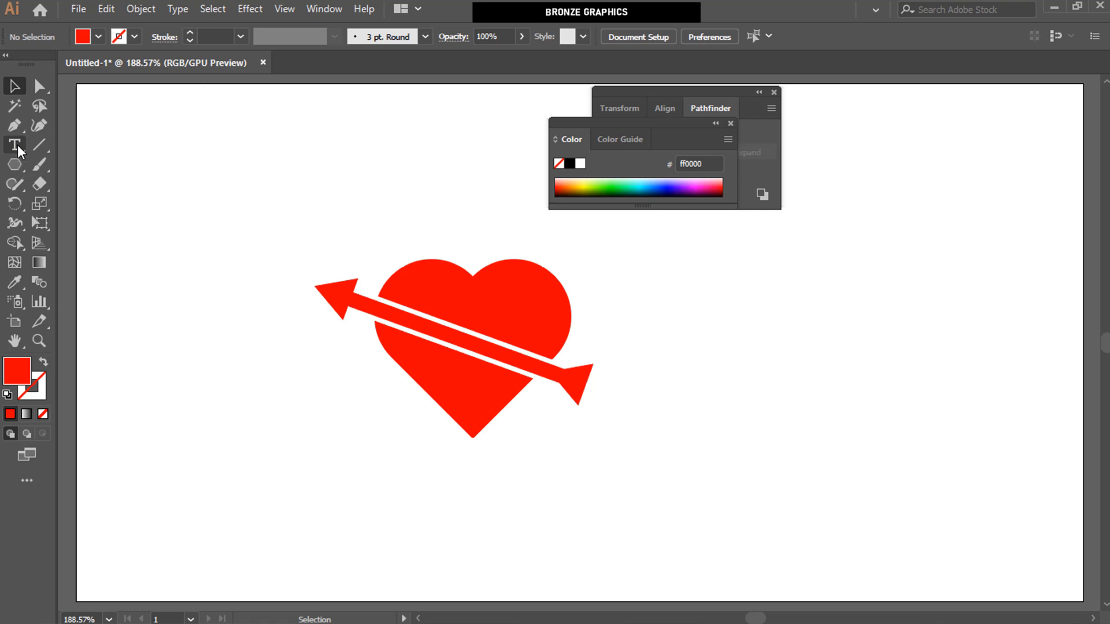
# Step: Add the point text "I LOVE MY" above and to the left of the heart
pyautogui.moveTo(19, 149); pyautogui.dragTo(64, 143)
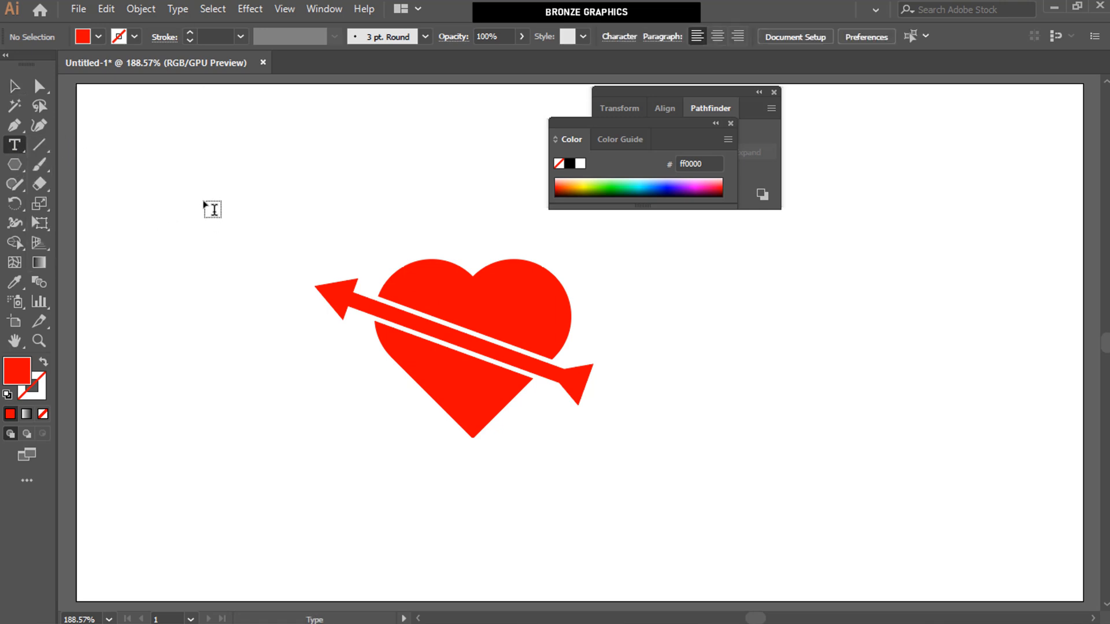
pyautogui.click(204, 201)
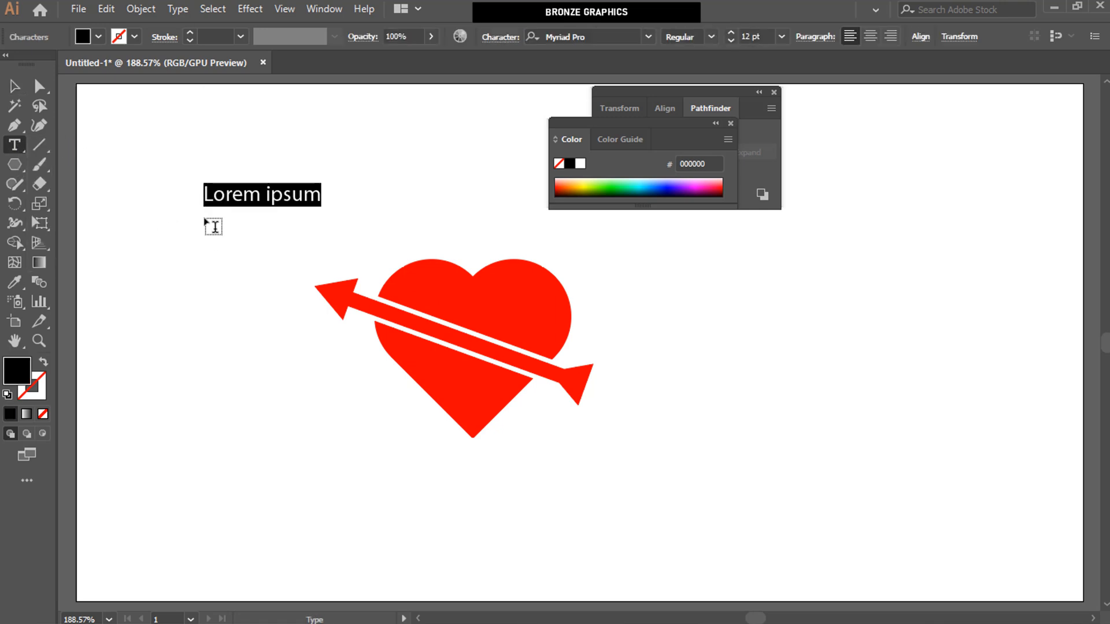
pyautogui.write('I LOVE MY')
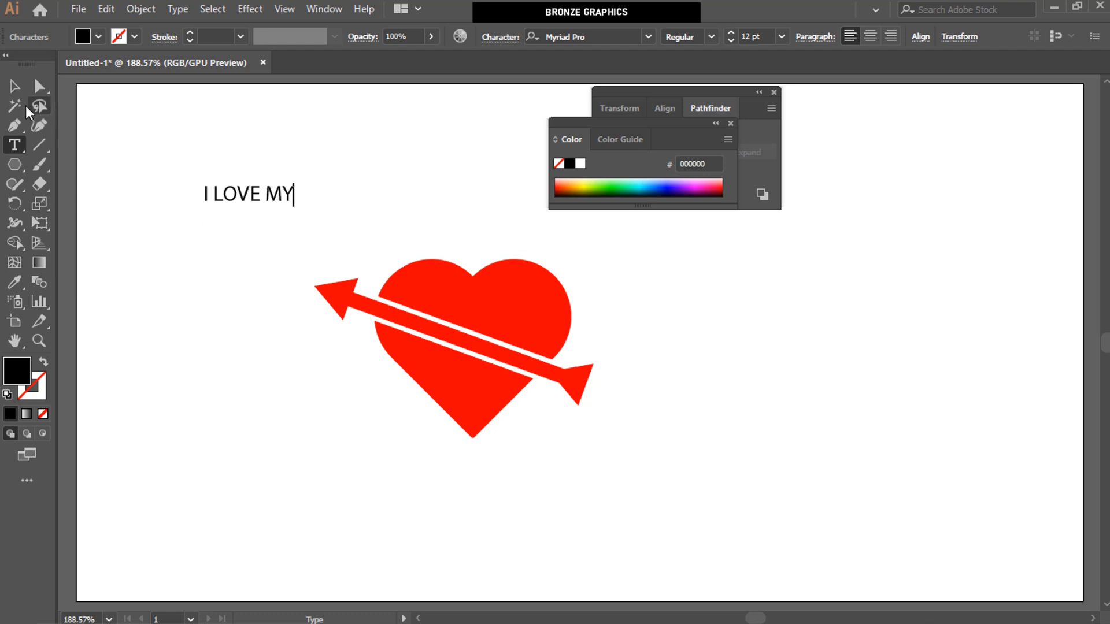
pyautogui.click(15, 86)
# Step: Dock the floating Color and Pathfinder panel groups at the edge of the workspace
pyautogui.moveTo(641, 123); pyautogui.dragTo(1097, 110)
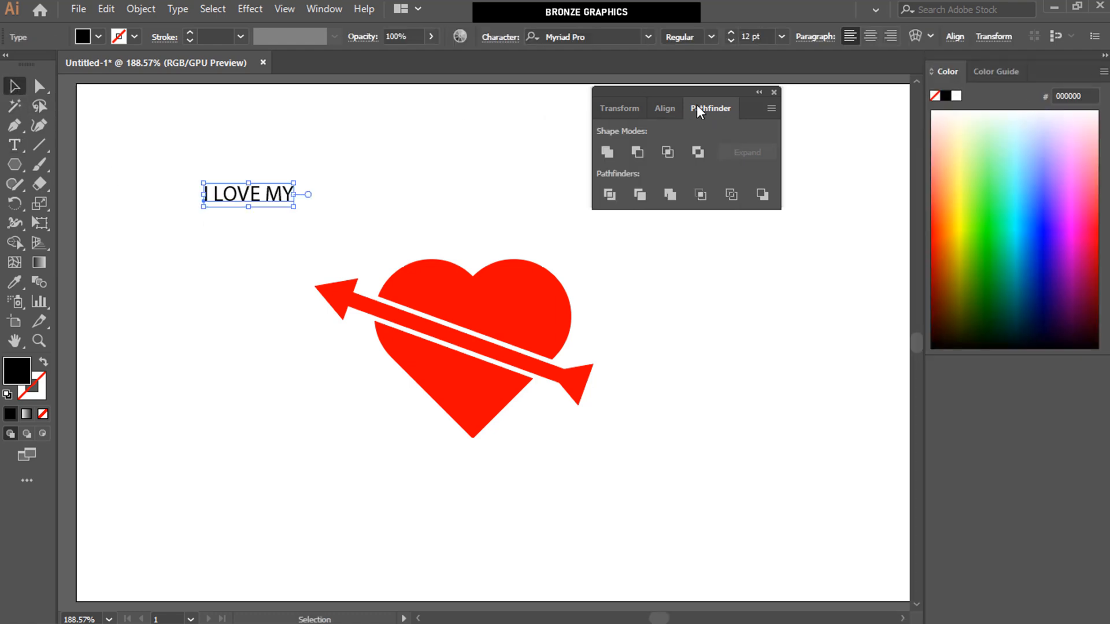
pyautogui.moveTo(691, 92); pyautogui.dragTo(1014, 353)
# Step: Browse the available fonts and set the "I LOVE MY" text in Franklin Gothic Heavy
pyautogui.click(649, 37)
pyautogui.press('Down')
pyautogui.press('Down')
pyautogui.press('Down')
pyautogui.press('Down')
pyautogui.press('Down')
pyautogui.press('Down')
pyautogui.press('Down')
pyautogui.press('Down')
pyautogui.press('Down')
pyautogui.press('Down')
pyautogui.press('Down')
pyautogui.press('Down')
pyautogui.press('Down')
pyautogui.press('Down')
pyautogui.press('Down')
pyautogui.press('Down')
pyautogui.press('Down')
pyautogui.press('Down')
pyautogui.press('Down')
pyautogui.press('Down')
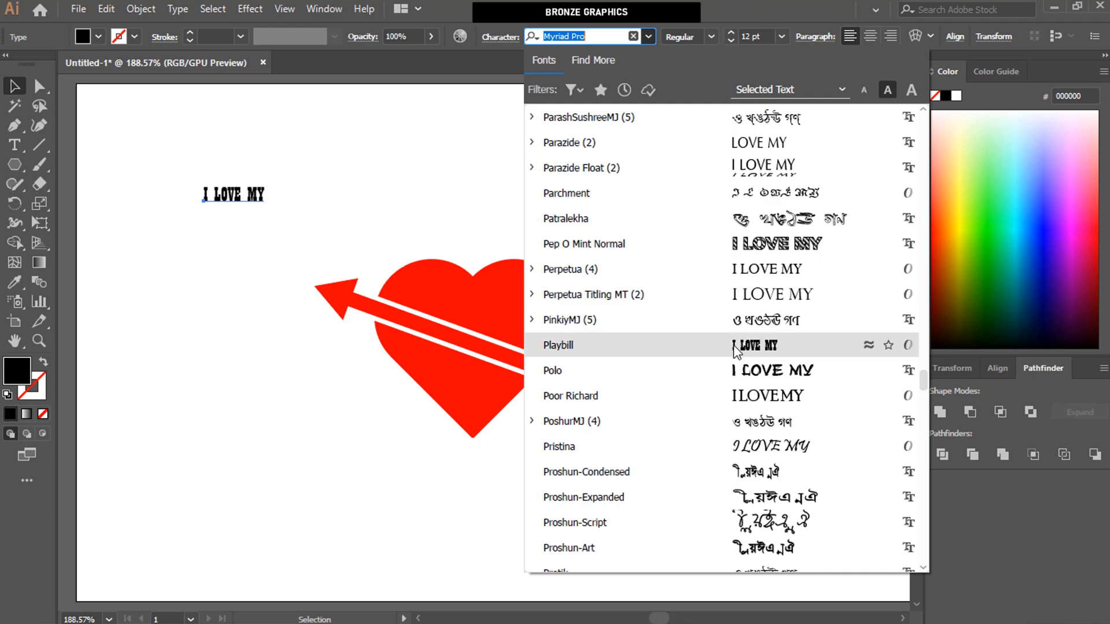
pyautogui.press('Down')
pyautogui.press('Down')
pyautogui.press('Down')
pyautogui.press('Down')
pyautogui.press('Down')
pyautogui.press('Down')
pyautogui.press('Down')
pyautogui.press('Down')
pyautogui.press('Down')
pyautogui.press('Down')
pyautogui.press('Down')
pyautogui.press('Down')
pyautogui.press('Down')
pyautogui.press('Down')
pyautogui.press('Down')
pyautogui.press('Down')
pyautogui.press('Down')
pyautogui.press('Down')
pyautogui.press('Down')
pyautogui.press('Down')
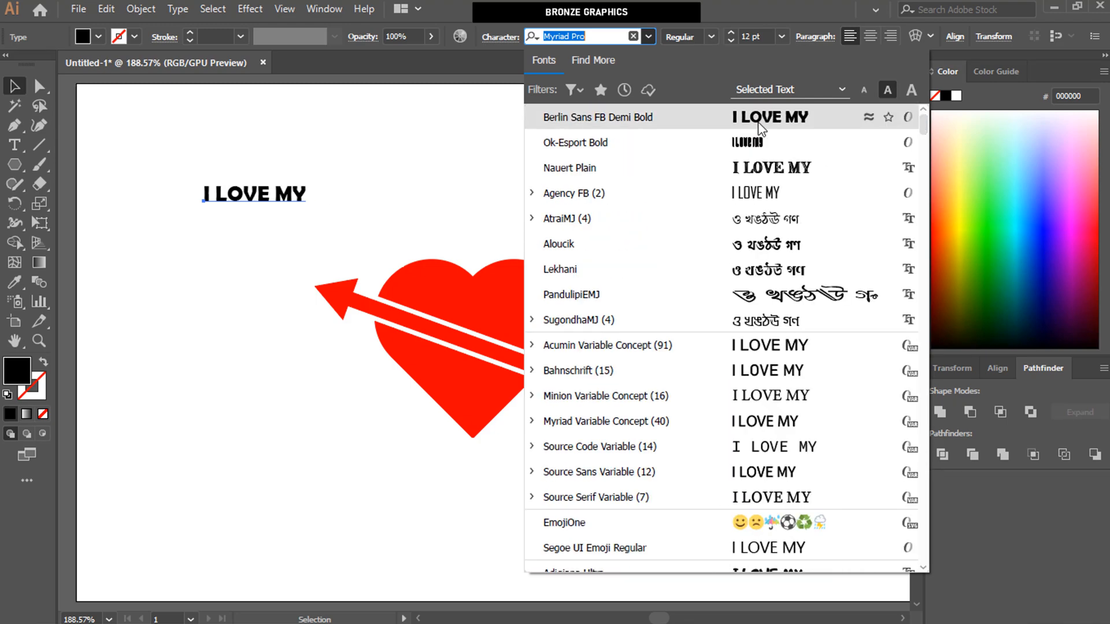
pyautogui.press('Down')
pyautogui.press('Down')
pyautogui.press('Down')
pyautogui.press('Down')
pyautogui.press('Down')
pyautogui.press('Down')
pyautogui.press('Down')
pyautogui.press('Down')
pyautogui.press('Down')
pyautogui.press('Down')
pyautogui.press('Down')
pyautogui.press('Down')
pyautogui.press('Down')
pyautogui.press('Down')
pyautogui.press('Down')
pyautogui.press('Down')
pyautogui.press('Down')
pyautogui.press('Down')
pyautogui.press('Down')
pyautogui.press('Down')
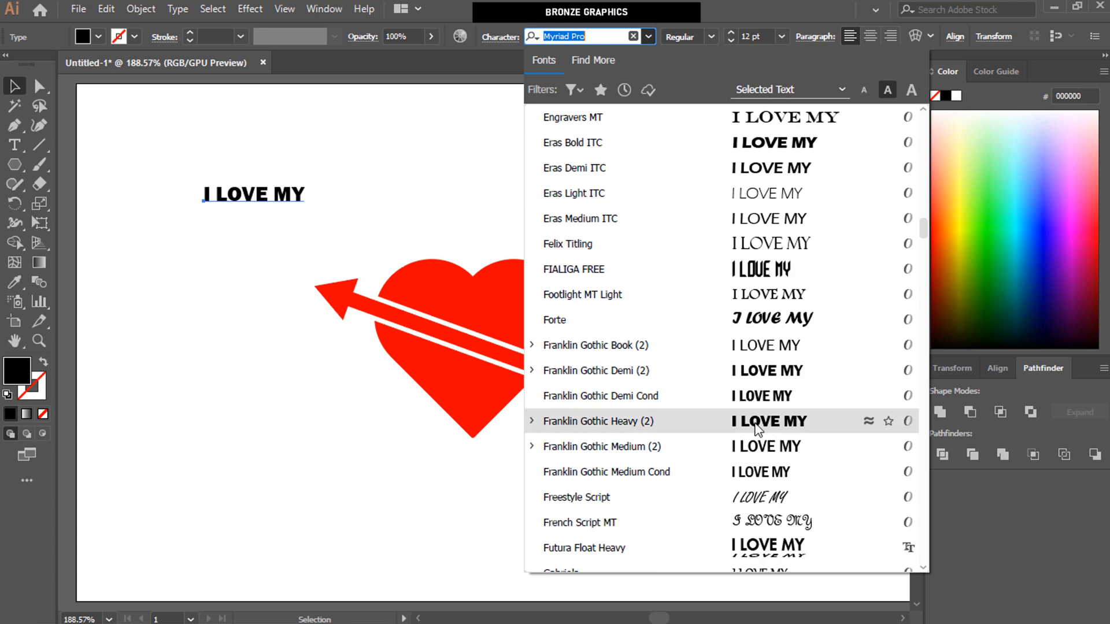
pyautogui.click(754, 422)
pyautogui.click(702, 365)
# Step: Duplicate the "I LOVE MY" text directly below itself, change the copy's wording to "MOM", and deselect it
pyautogui.click(250, 201)
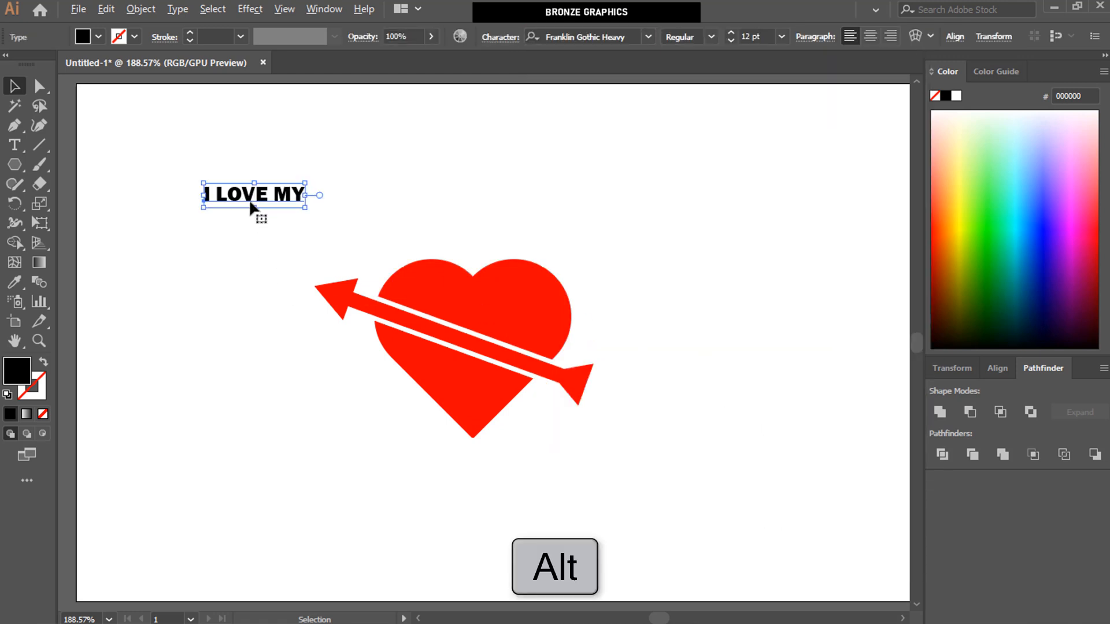
pyautogui.moveTo(251, 205); pyautogui.dragTo(256, 239)
pyautogui.tripleClick(256, 230)
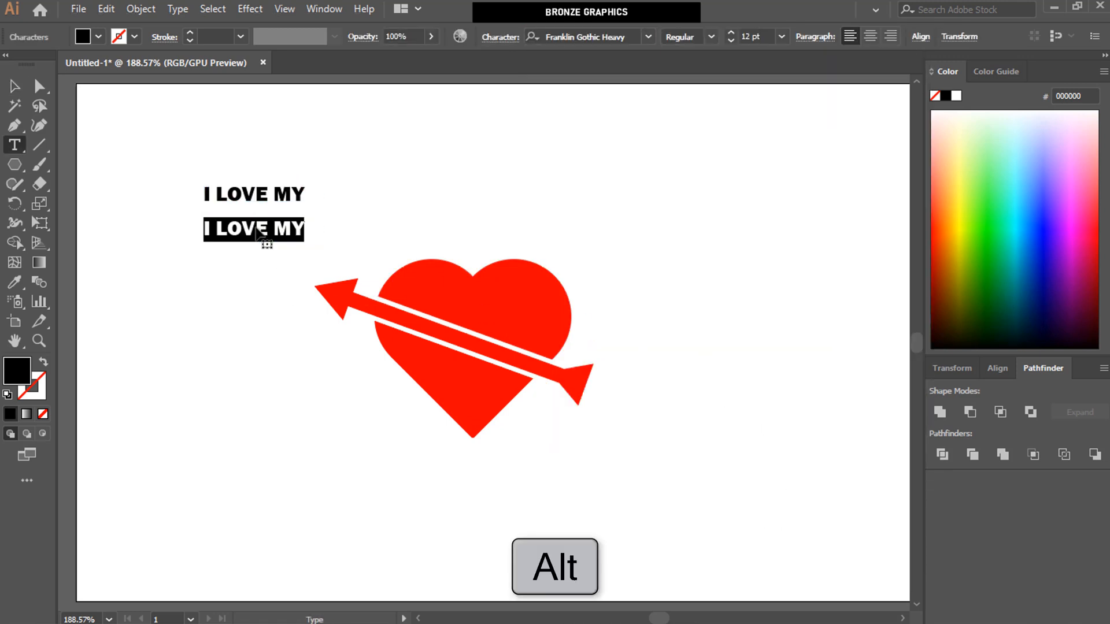
pyautogui.write('MOM')
pyautogui.press('Escape')
pyautogui.click(243, 215)
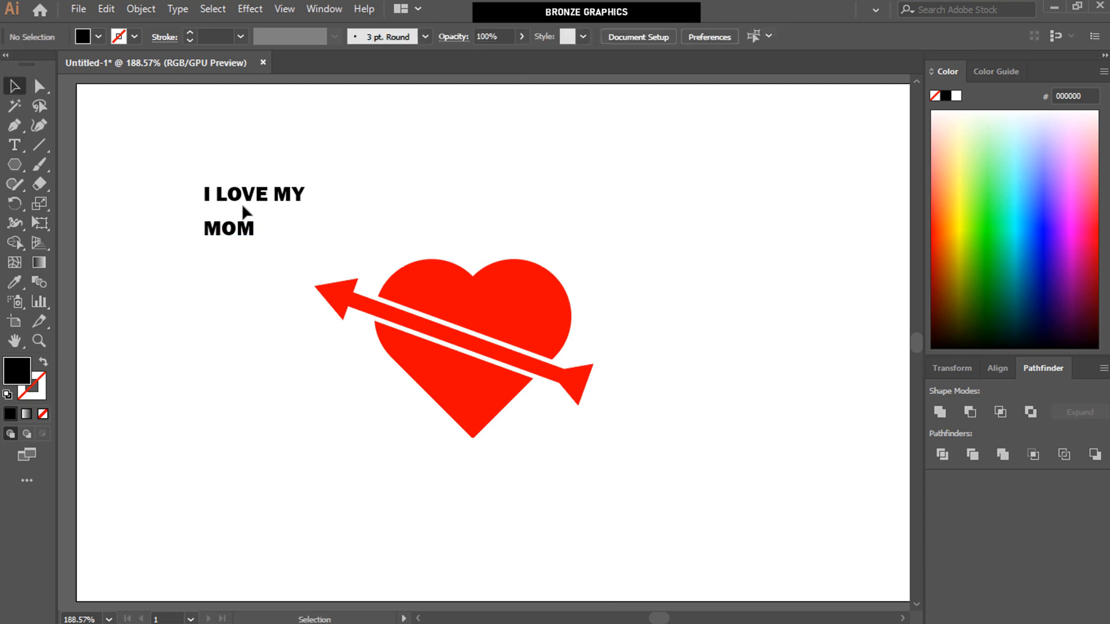
# Step: Move the "I LOVE MY" text above the heart and apply a vertical Arc warp to it with a -10% bend
pyautogui.moveTo(254, 202); pyautogui.dragTo(398, 215)
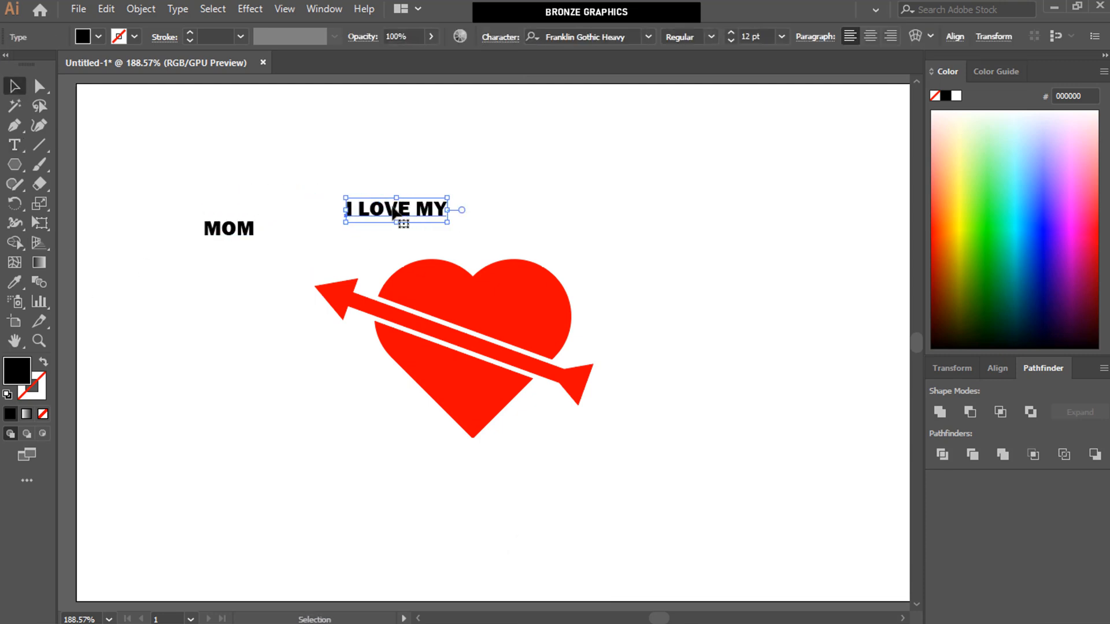
pyautogui.click(250, 9)
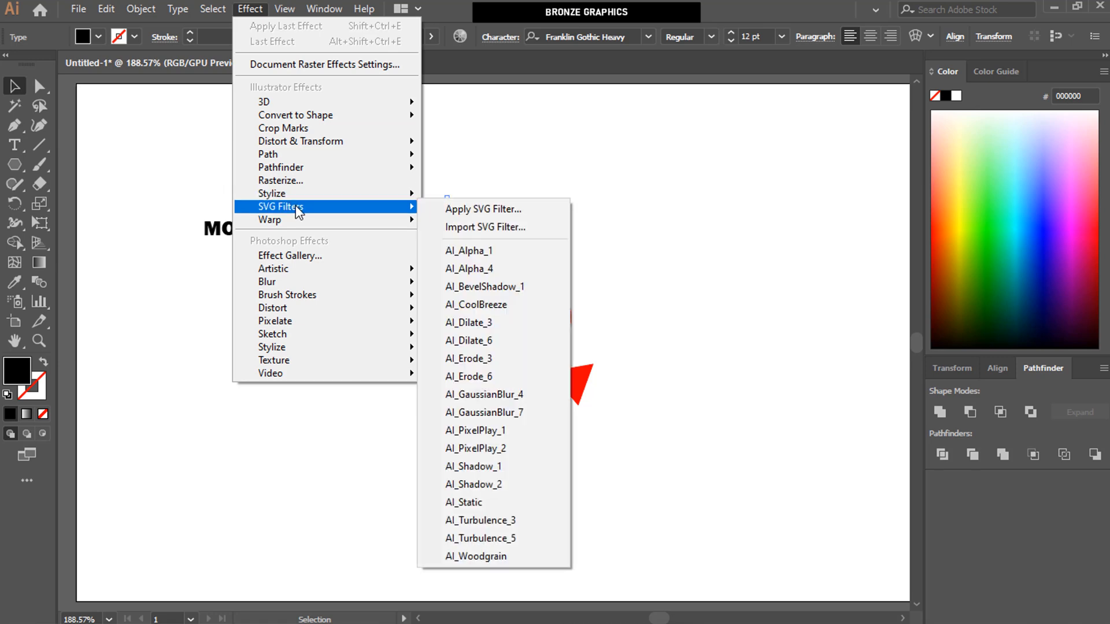
pyautogui.moveTo(416, 220)
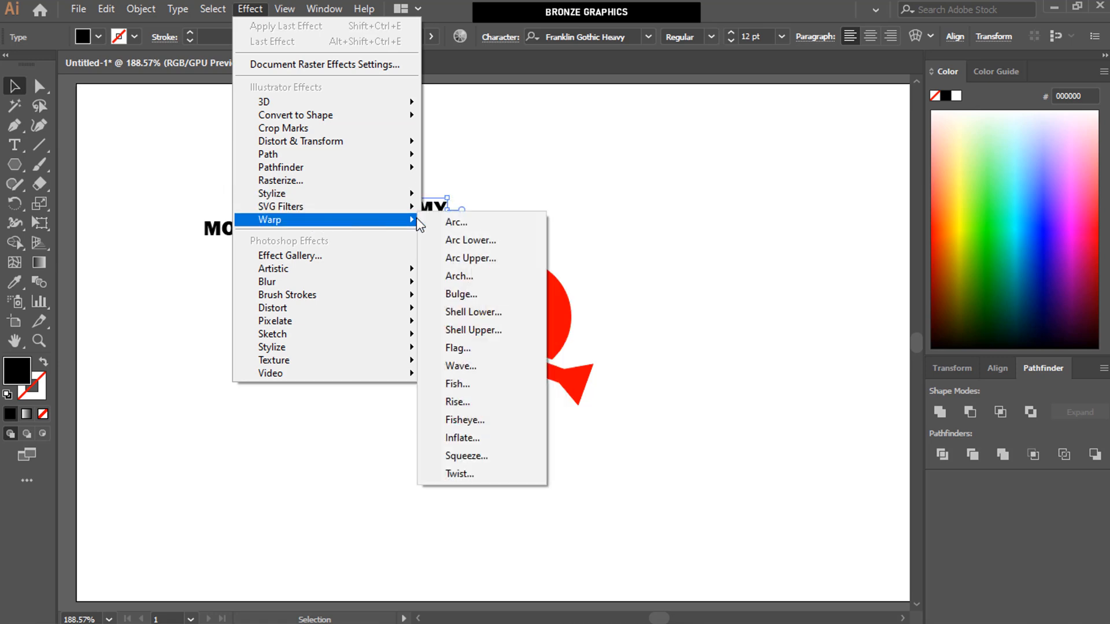
pyautogui.click(460, 224)
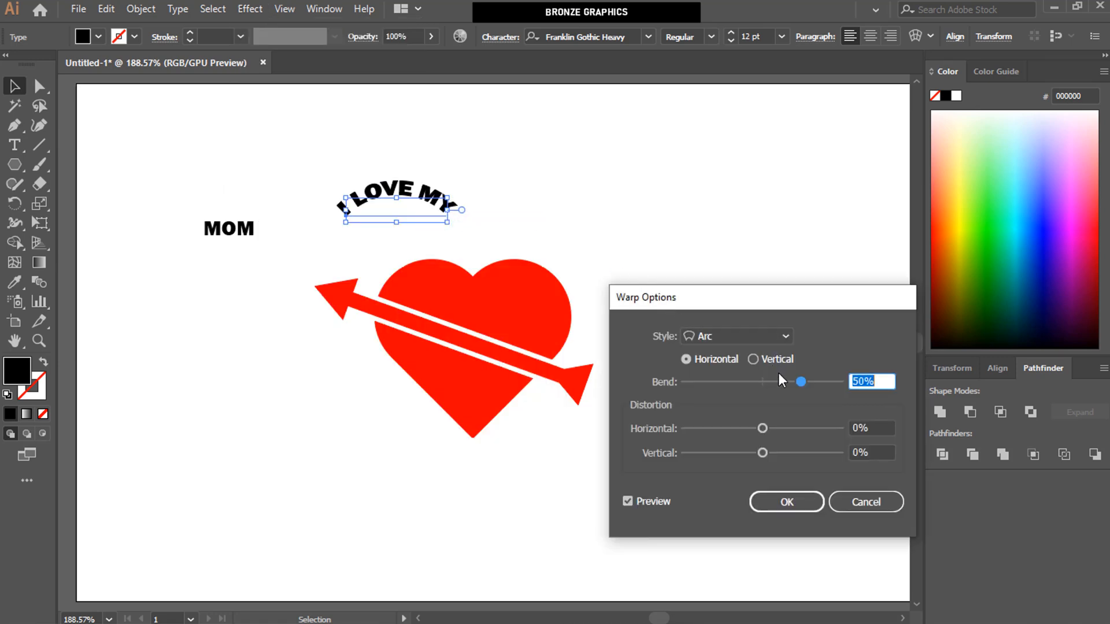
pyautogui.click(745, 383)
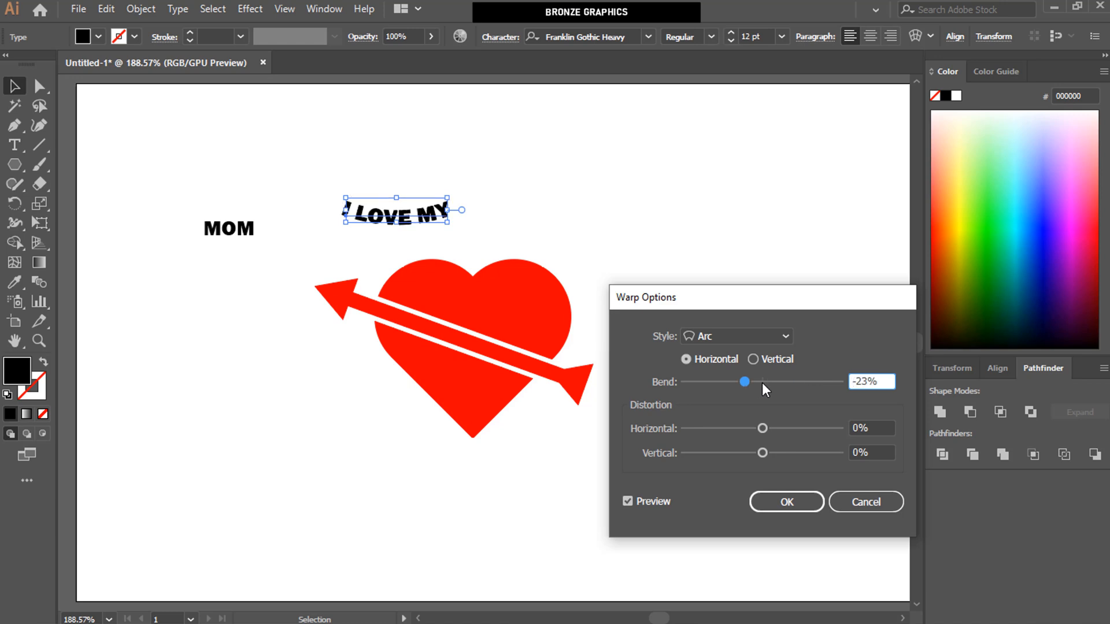
pyautogui.click(748, 381)
pyautogui.click(753, 359)
pyautogui.moveTo(751, 380); pyautogui.dragTo(755, 384)
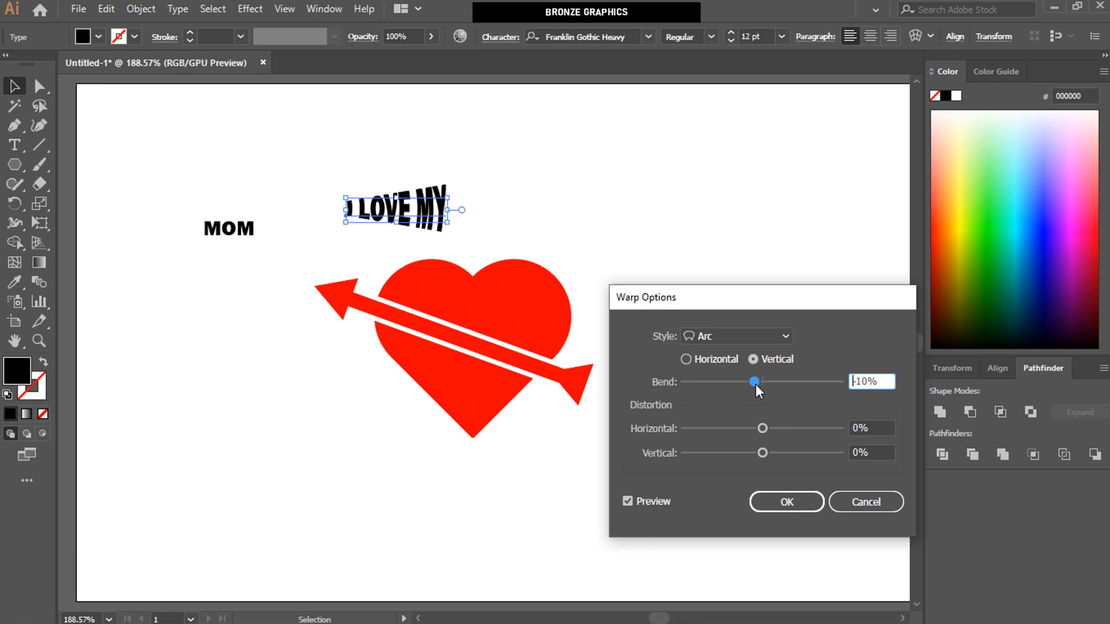
pyautogui.click(769, 500)
pyautogui.click(147, 143)
# Step: Convert the warped "I LOVE MY" text into an envelope mesh with 3 rows and 3 columns
pyautogui.click(353, 209)
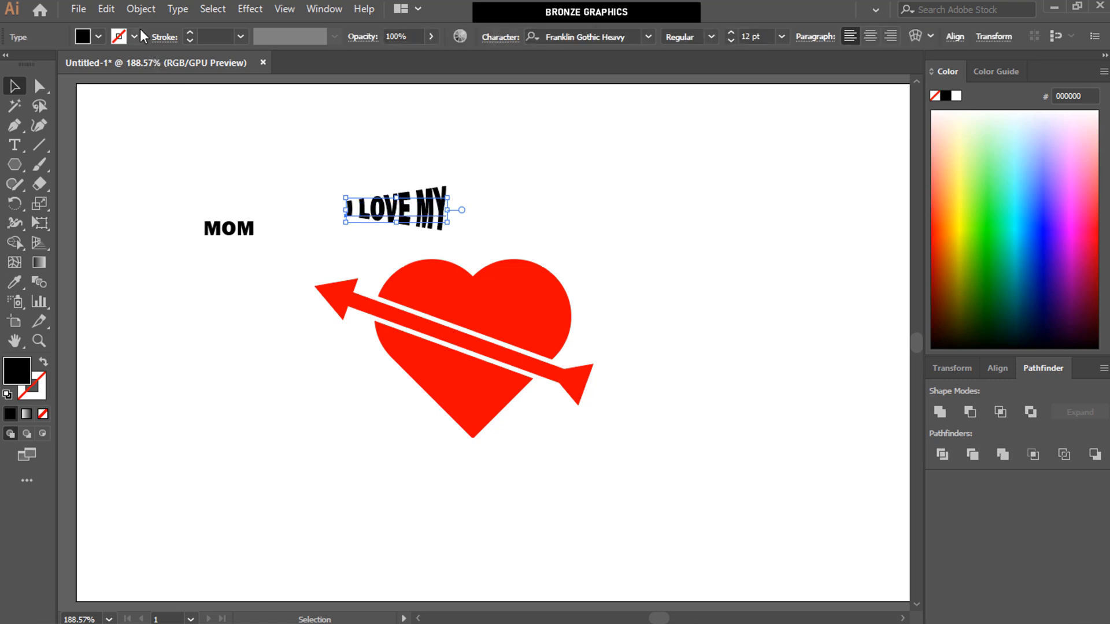
pyautogui.click(141, 10)
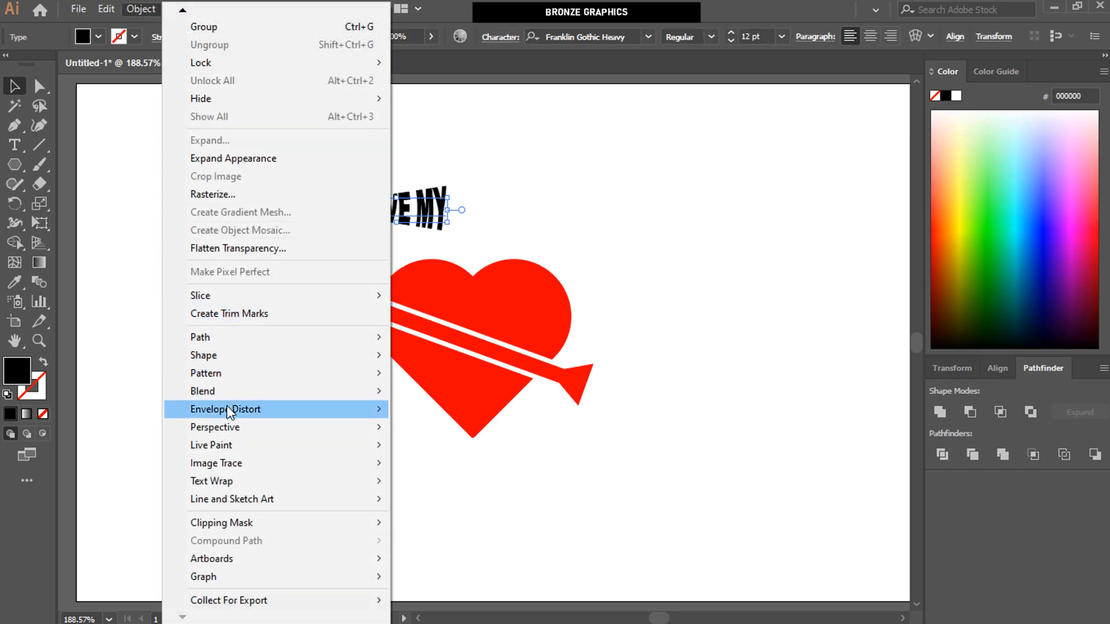
pyautogui.moveTo(229, 409)
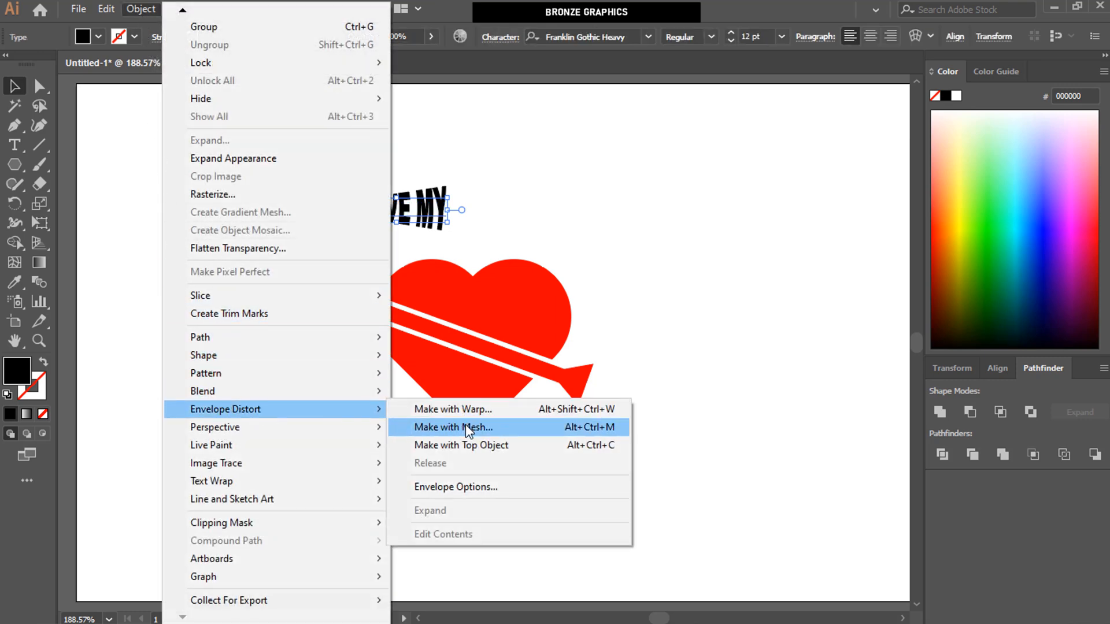
pyautogui.click(608, 428)
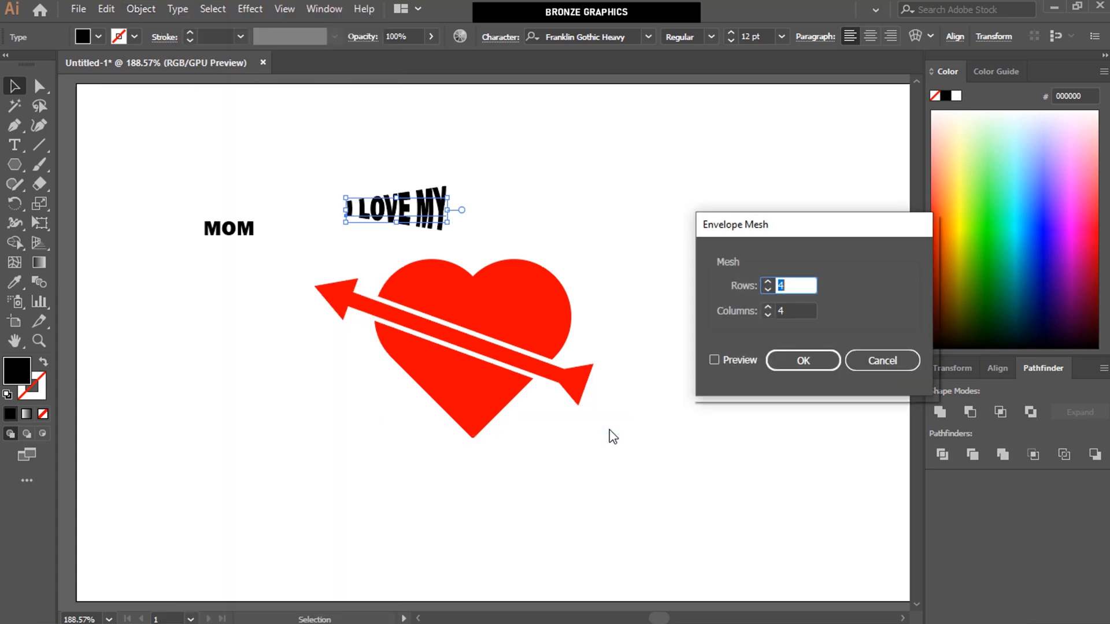
pyautogui.moveTo(748, 236); pyautogui.dragTo(581, 158)
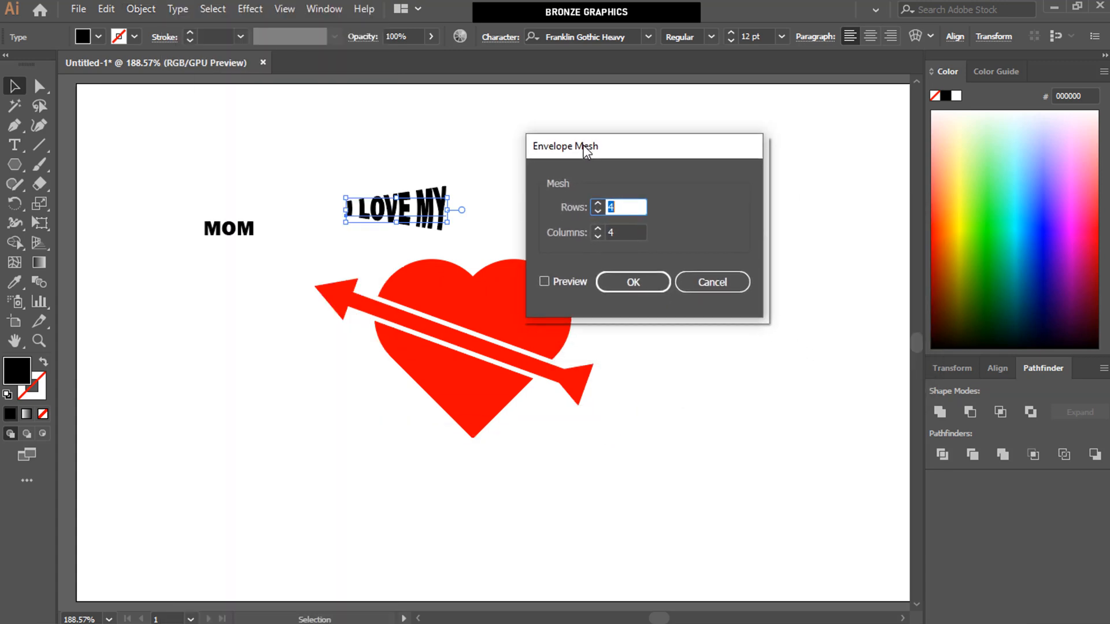
pyautogui.click(560, 282)
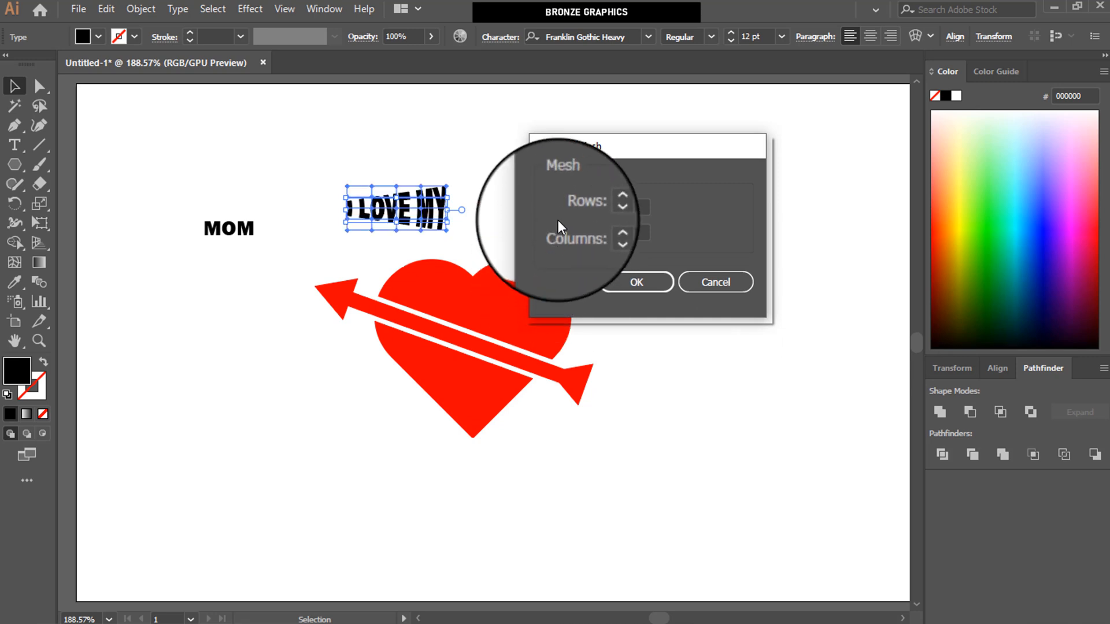
pyautogui.click(602, 214)
pyautogui.click(600, 235)
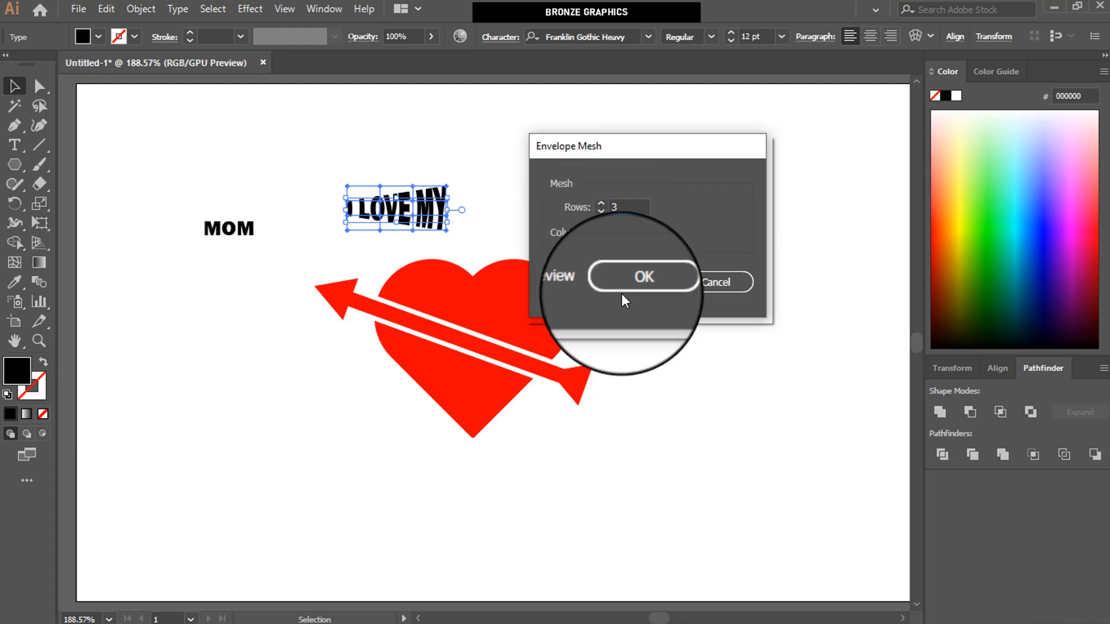
pyautogui.click(628, 284)
# Step: Place the "I LOVE MY" mesh over the heart's upper piece, enlarged to about 40.5 × 24.6 mm and rotated along the arrow's slant
pyautogui.moveTo(413, 213); pyautogui.dragTo(557, 225)
pyautogui.moveTo(508, 274); pyautogui.dragTo(570, 367)
pyautogui.press('Down')
pyautogui.press('Down')
pyautogui.press('Down')
pyautogui.press('Down')
pyautogui.moveTo(557, 312); pyautogui.dragTo(553, 326)
pyautogui.hotkey('ctrl', '+')
pyautogui.hotkey('ctrl', '+')
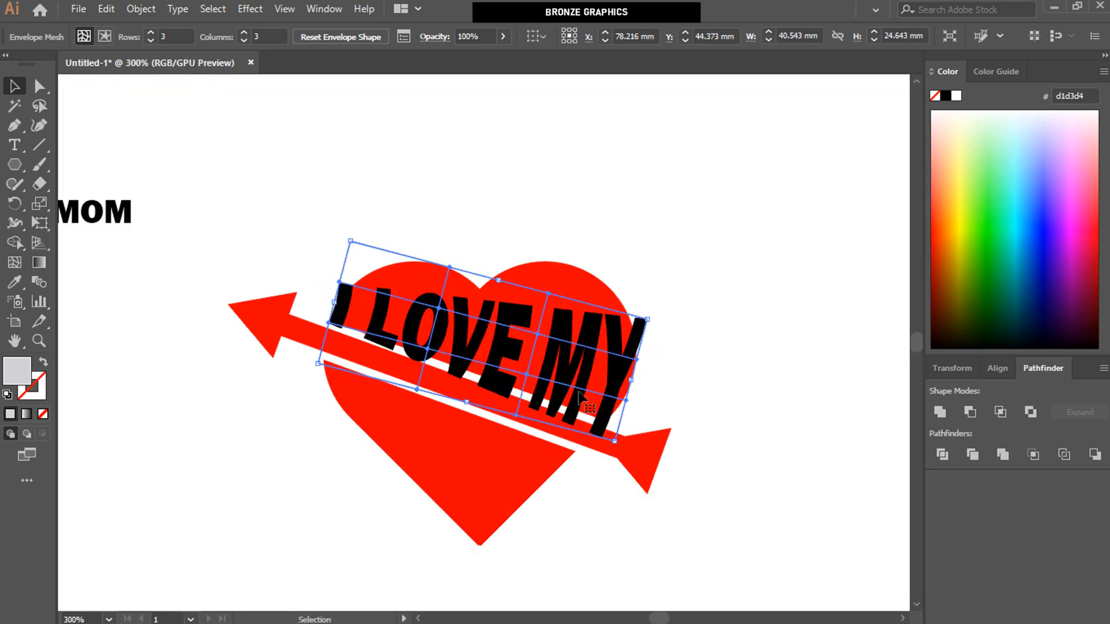
# Step: Nudge the "I LOVE MY" mesh up off the arrow and fine-tune its rotation and size to about 40.4 × 23.6 mm
pyautogui.press('Up')
pyautogui.press('Up')
pyautogui.press('Up')
pyautogui.press('Up')
pyautogui.press('Up')
pyautogui.press('Up')
pyautogui.press('Right')
pyautogui.moveTo(312, 352); pyautogui.dragTo(312, 358)
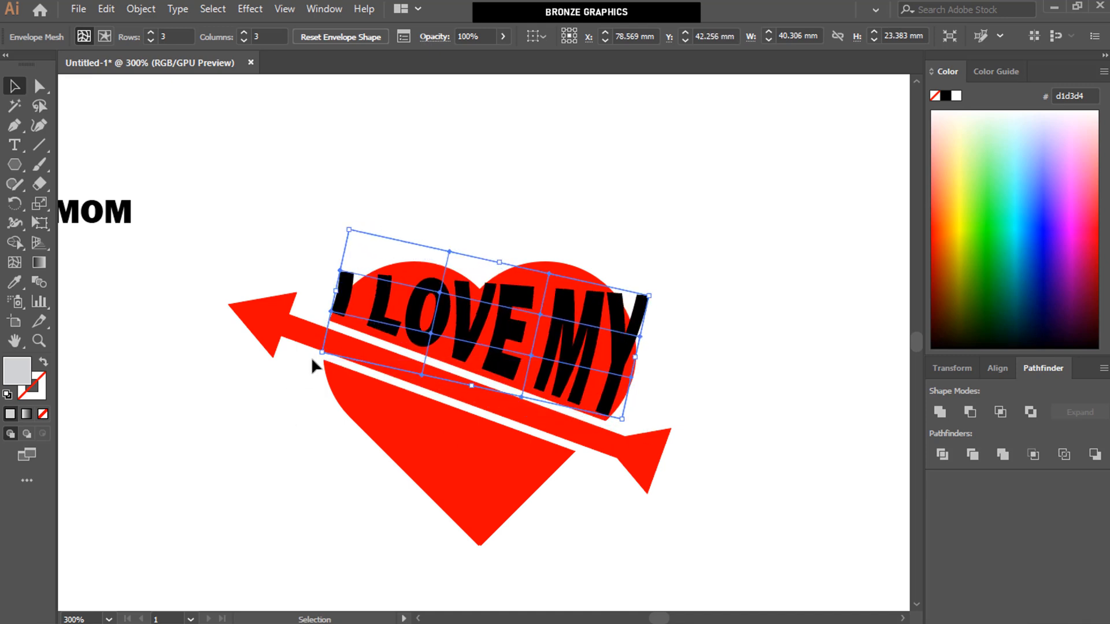
pyautogui.moveTo(636, 354); pyautogui.dragTo(640, 358)
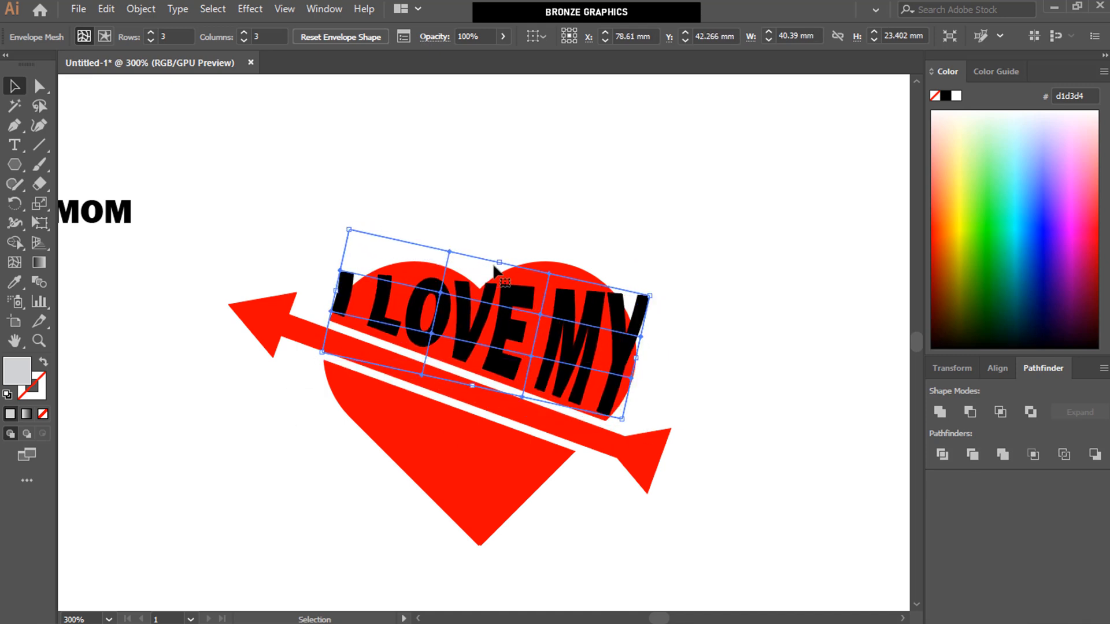
pyautogui.moveTo(503, 263); pyautogui.dragTo(503, 263)
# Step: Reshape the lower and right-hand mesh points with Direct Selection so the letters' bottoms follow the upper heart piece's slanted edge
pyautogui.scroll(1, 502, 263)
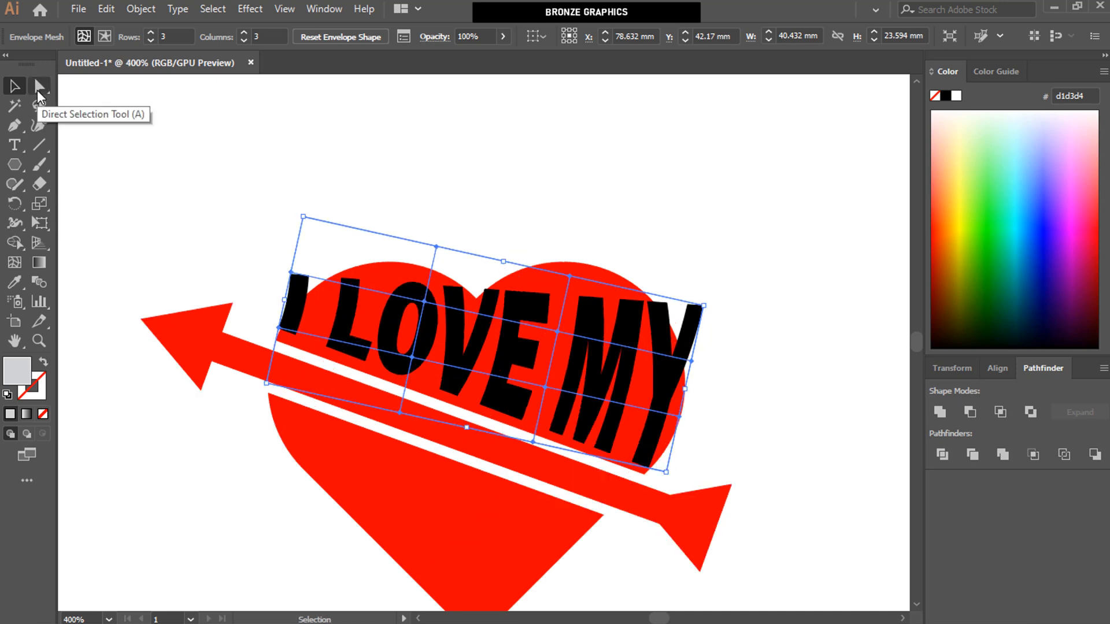
pyautogui.click(37, 89)
pyautogui.click(105, 87)
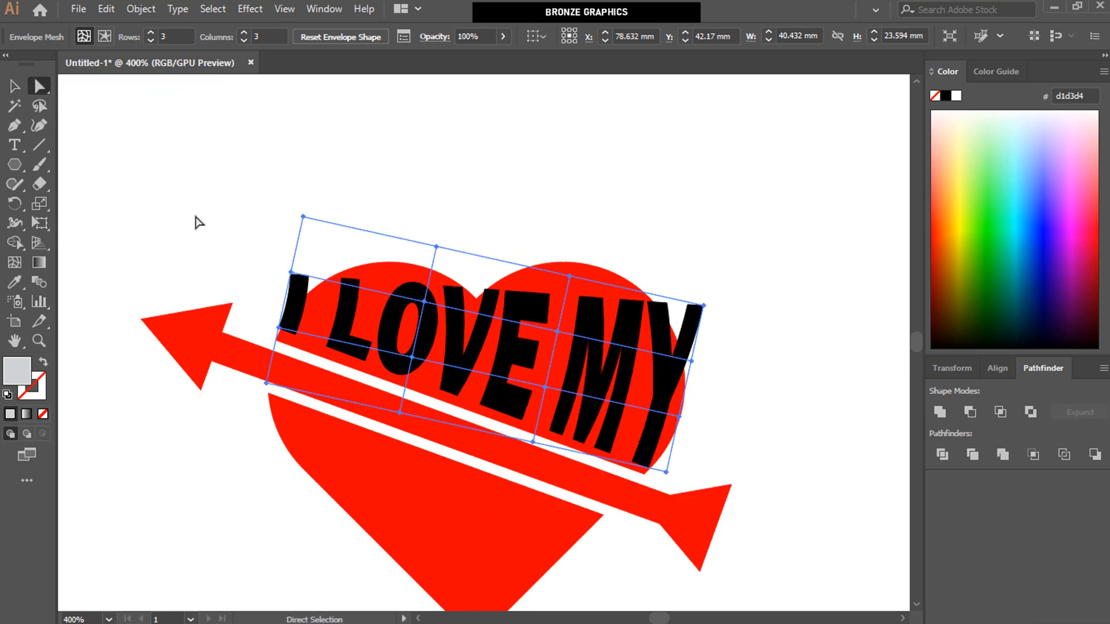
pyautogui.moveTo(278, 331); pyautogui.dragTo(275, 344)
pyautogui.moveTo(411, 359); pyautogui.dragTo(412, 375)
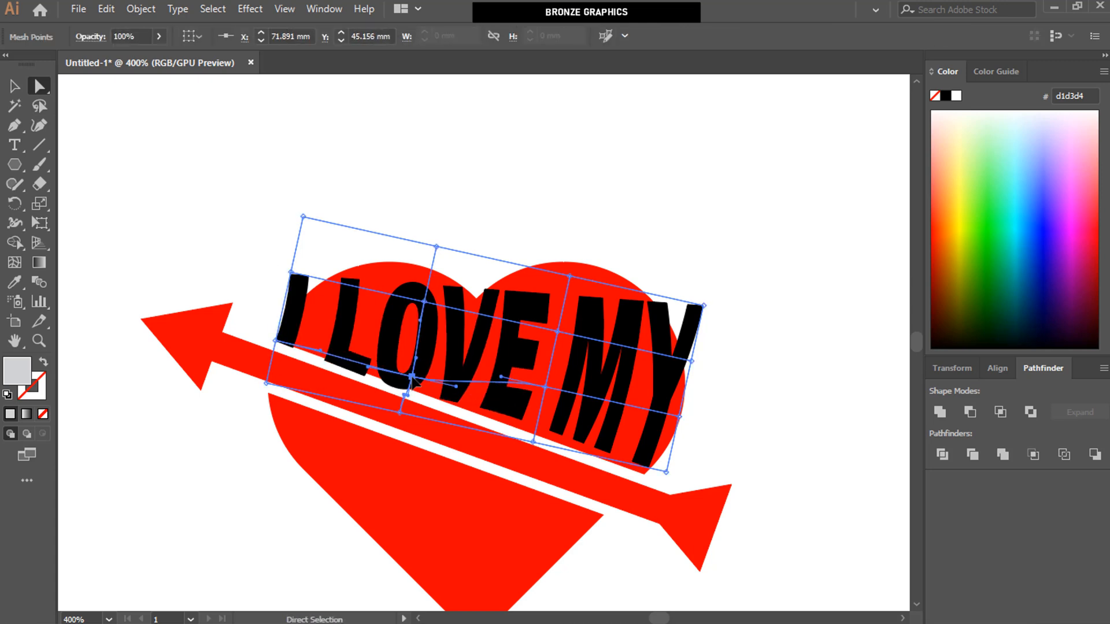
pyautogui.moveTo(544, 386); pyautogui.dragTo(536, 430)
pyautogui.moveTo(666, 472); pyautogui.dragTo(662, 482)
pyautogui.moveTo(679, 417); pyautogui.dragTo(680, 432)
pyautogui.moveTo(680, 431); pyautogui.dragTo(685, 438)
pyautogui.moveTo(692, 361); pyautogui.dragTo(693, 392)
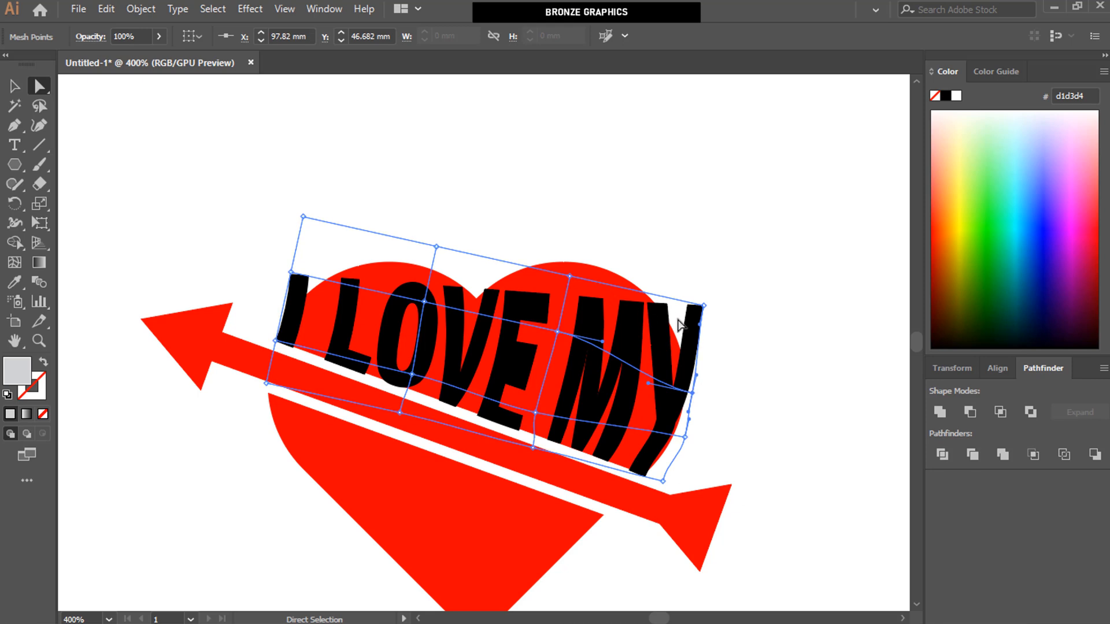
# Step: Raise the upper mesh points so the letters' tops reach past the heart's rounded lobes, and deselect the mesh
pyautogui.moveTo(573, 279); pyautogui.dragTo(544, 249)
pyautogui.moveTo(703, 305); pyautogui.dragTo(674, 263)
pyautogui.moveTo(543, 249); pyautogui.dragTo(534, 226)
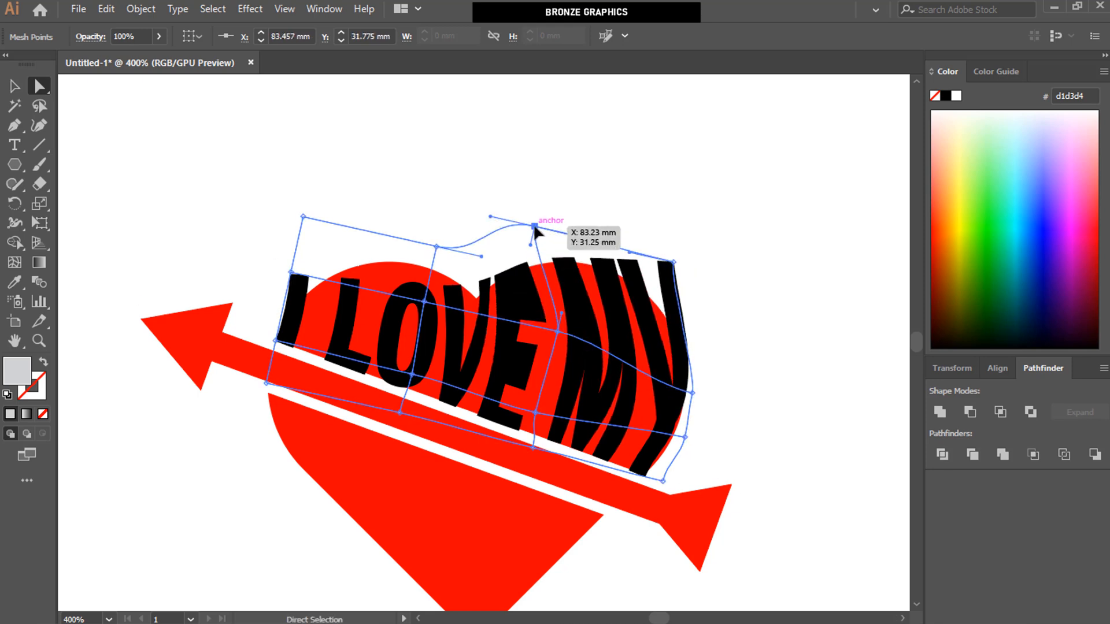
pyautogui.moveTo(437, 247); pyautogui.dragTo(437, 230)
pyautogui.moveTo(303, 217); pyautogui.dragTo(304, 186)
pyautogui.moveTo(424, 302); pyautogui.dragTo(421, 272)
pyautogui.click(222, 219)
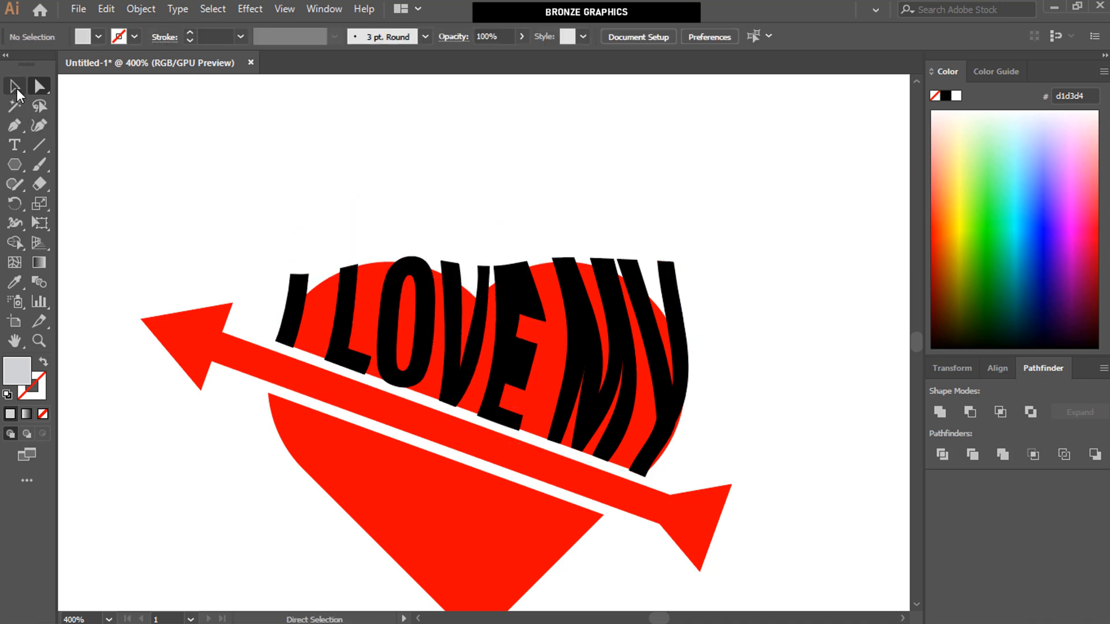
# Step: Send the reshaped "I LOVE MY" mesh to the back, behind the red heart
pyautogui.click(16, 87)
pyautogui.click(348, 309)
pyautogui.rightClick(568, 397)
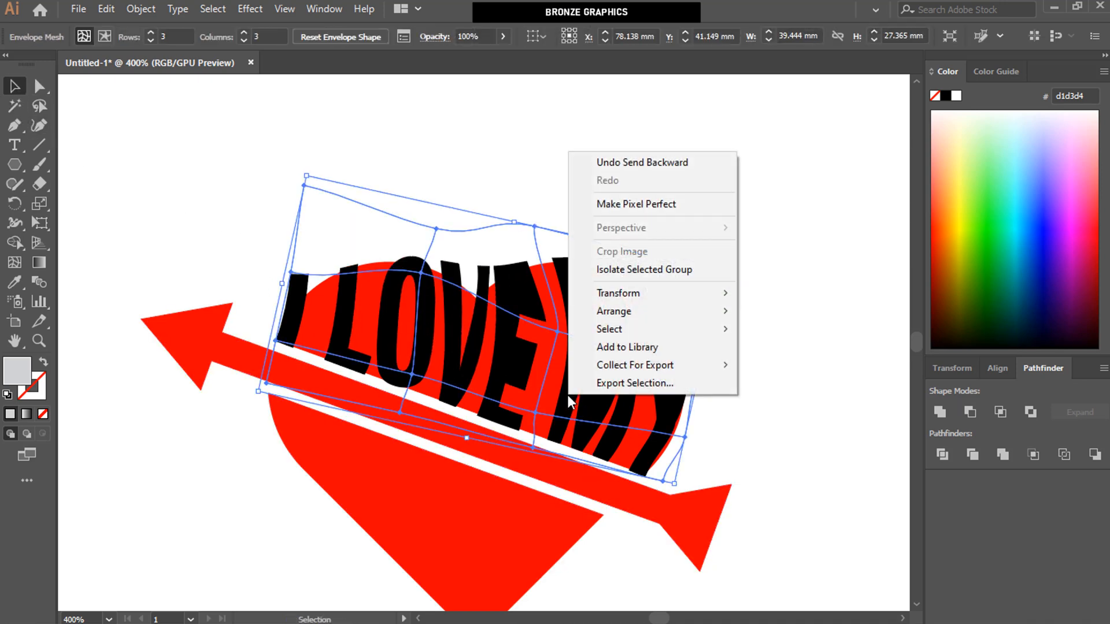
pyautogui.moveTo(592, 315)
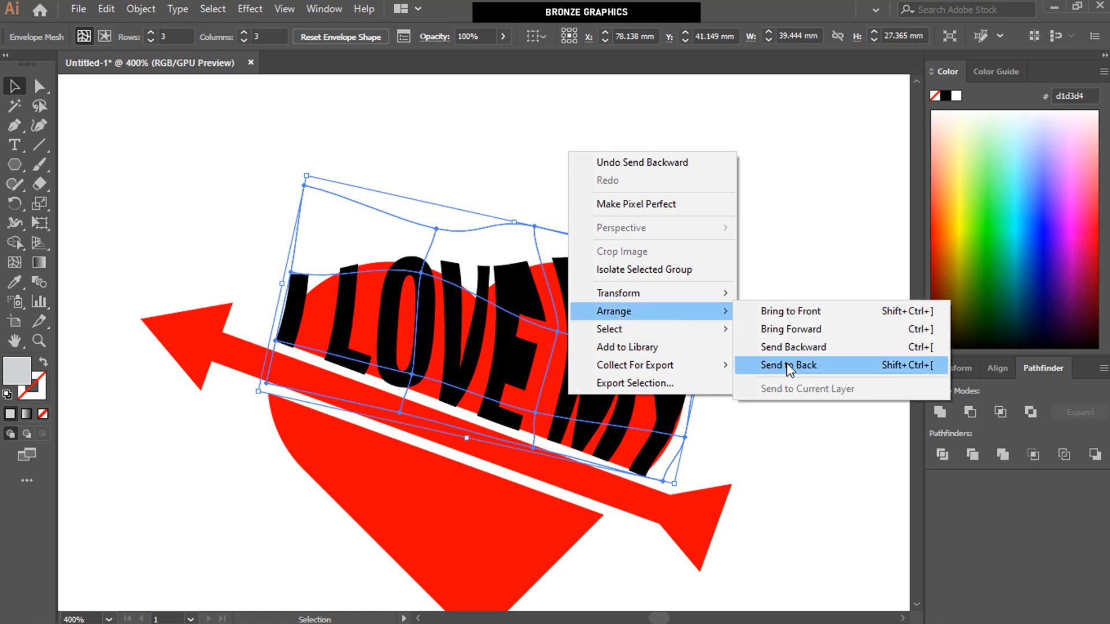
pyautogui.click(788, 365)
pyautogui.click(768, 366)
# Step: Clip the "I LOVE MY" mesh to the heart's upper piece with a clipping mask, and deselect it
pyautogui.moveTo(733, 301); pyautogui.dragTo(590, 368)
pyautogui.rightClick(567, 335)
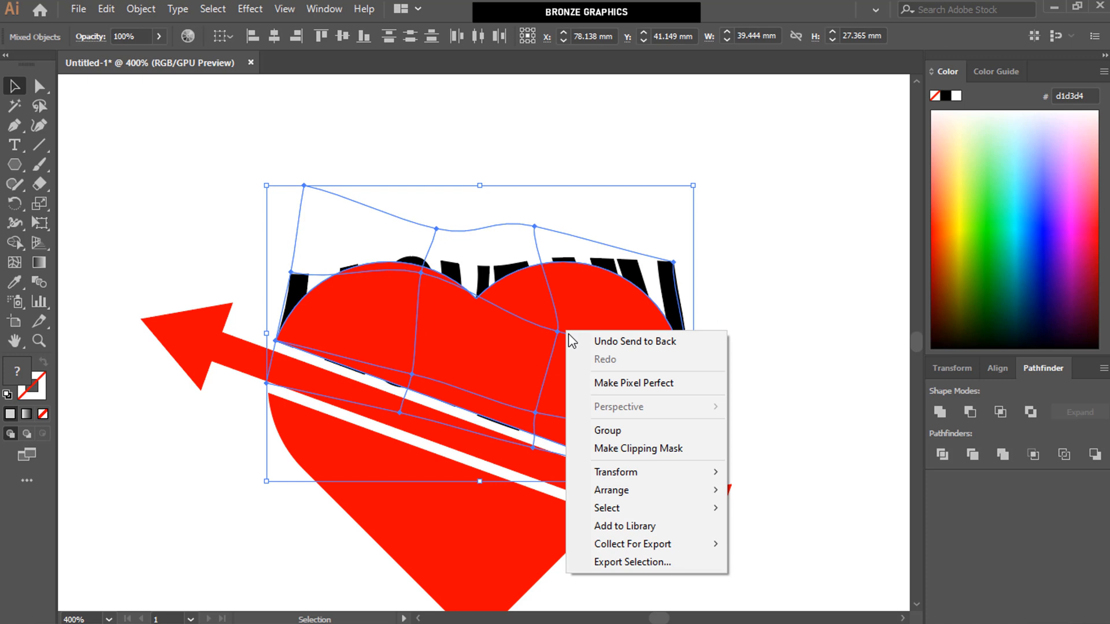
pyautogui.click(608, 452)
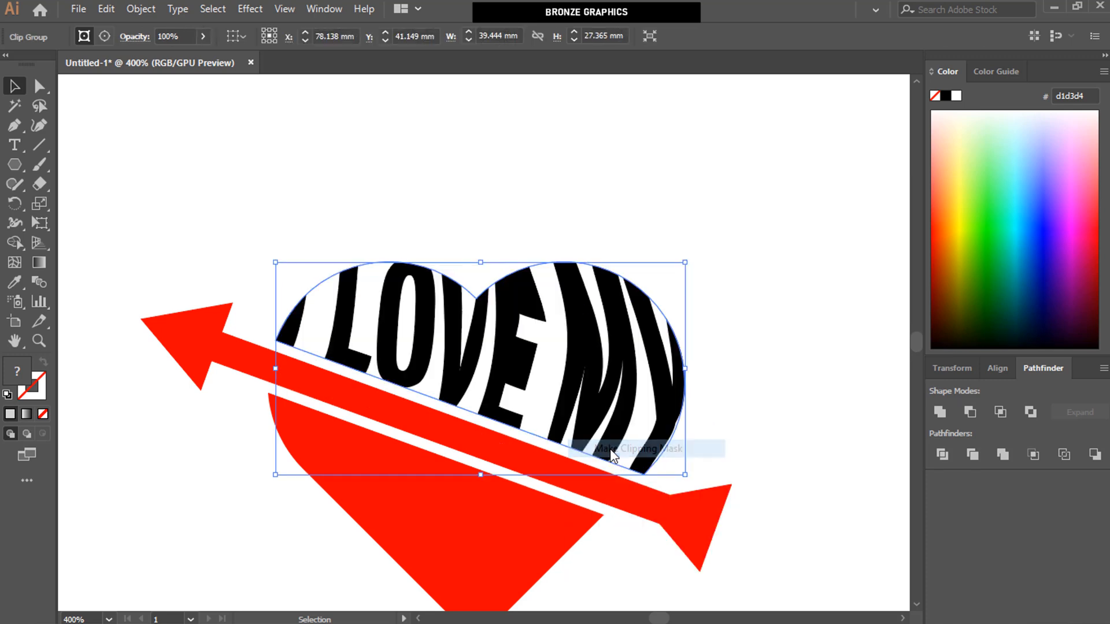
pyautogui.click(691, 404)
# Step: Warp the "MOM" text with a vertical Arc effect at -10% bend
pyautogui.hotkey('ctrl', '-')
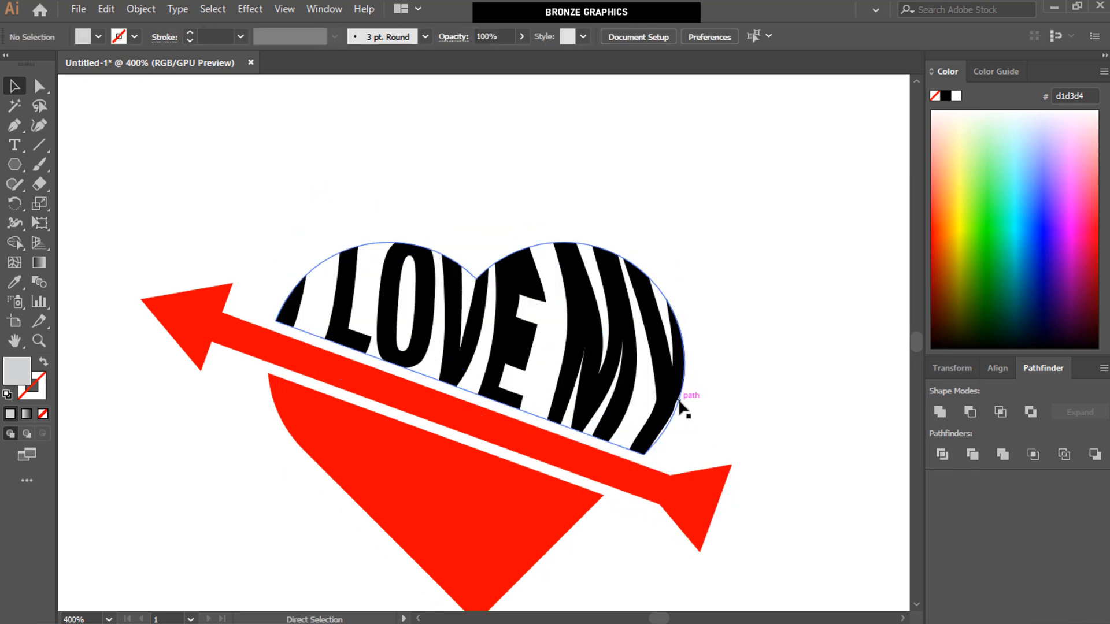
pyautogui.hscroll(-1, 329, 471)
pyautogui.moveTo(170, 225); pyautogui.dragTo(306, 445)
pyautogui.click(250, 9)
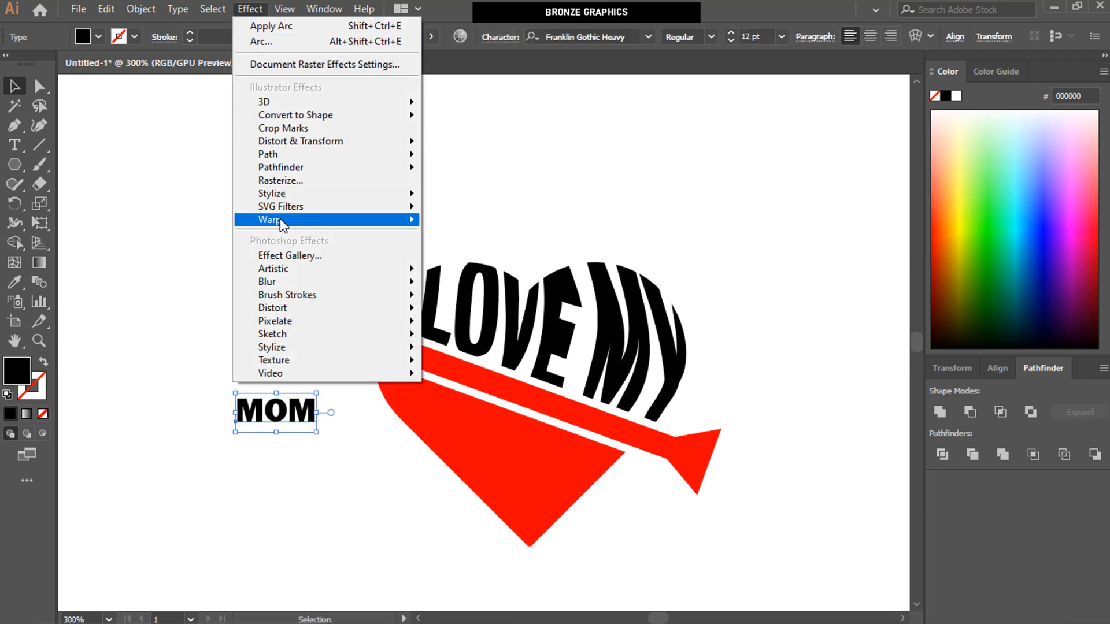
pyautogui.moveTo(285, 219)
pyautogui.click(456, 217)
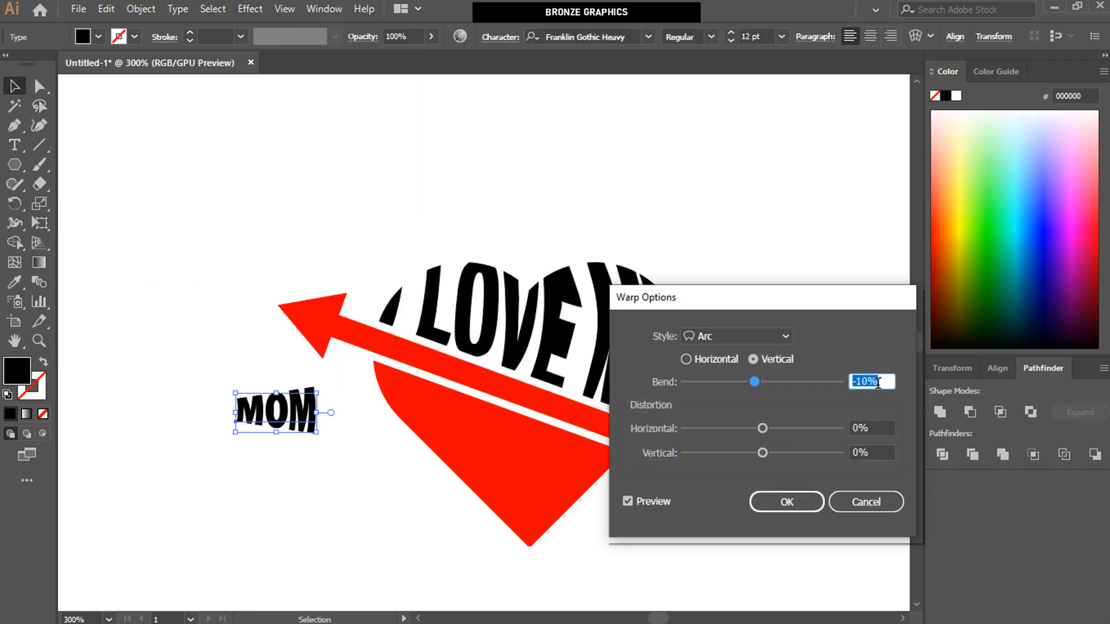
pyautogui.click(803, 505)
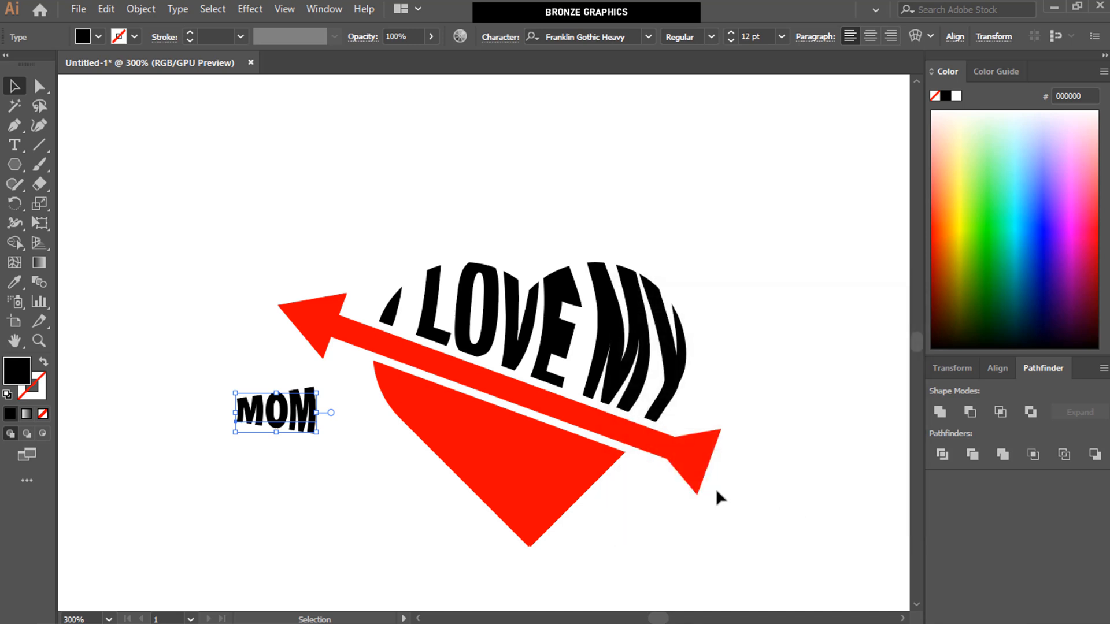
# Step: Convert the warped "MOM" text into an envelope mesh with 3 rows and 3 columns
pyautogui.click(141, 8)
pyautogui.moveTo(385, 412)
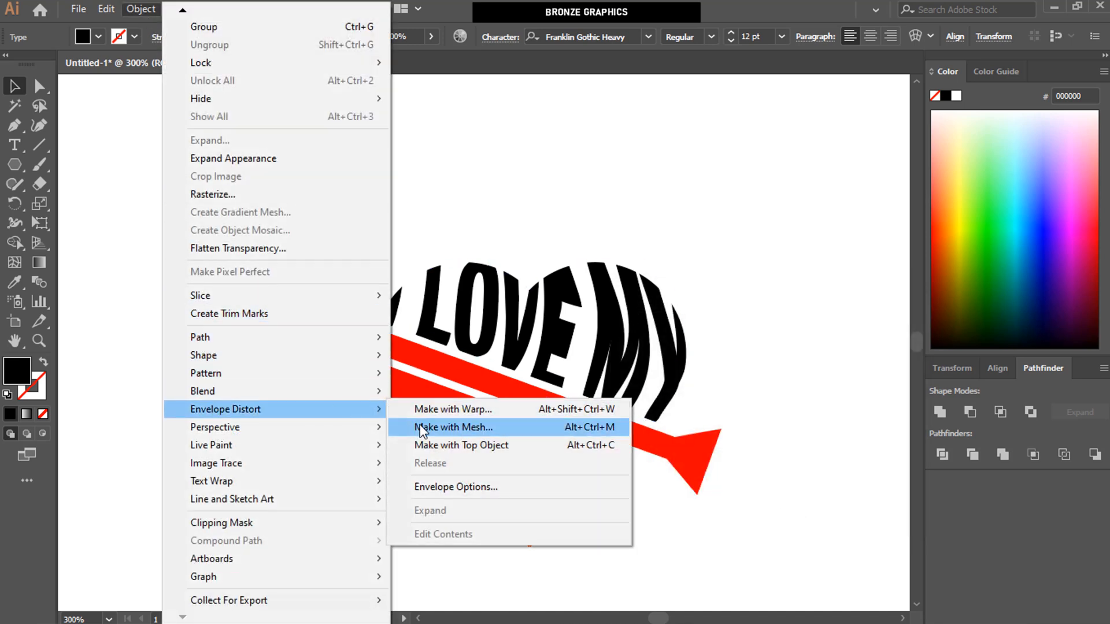
pyautogui.click(623, 428)
pyautogui.click(620, 234)
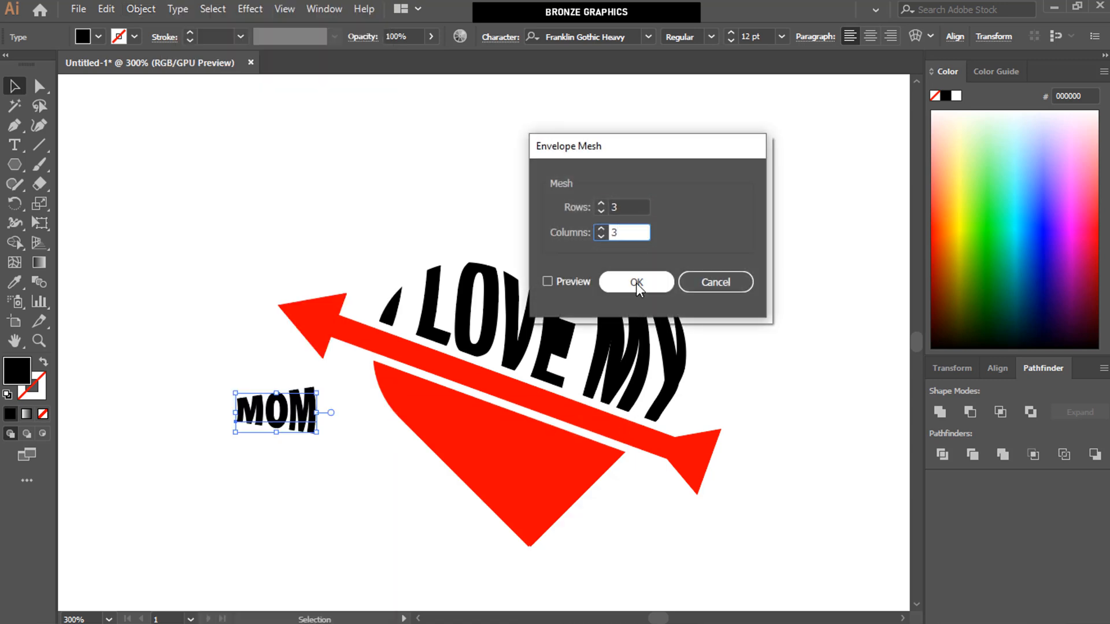
pyautogui.click(636, 282)
# Step: Move the "MOM" mesh over the heart's lower piece, and rotate and enlarge it to match the slanted edge
pyautogui.moveTo(273, 406); pyautogui.dragTo(580, 433)
pyautogui.click(588, 409)
pyautogui.click(627, 489)
pyautogui.click(566, 399)
pyautogui.moveTo(494, 403); pyautogui.dragTo(496, 429)
pyautogui.moveTo(572, 460); pyautogui.dragTo(612, 493)
pyautogui.hotkey('ctrl', '=')
pyautogui.moveTo(338, 275); pyautogui.dragTo(369, 284)
pyautogui.moveTo(636, 404); pyautogui.dragTo(642, 407)
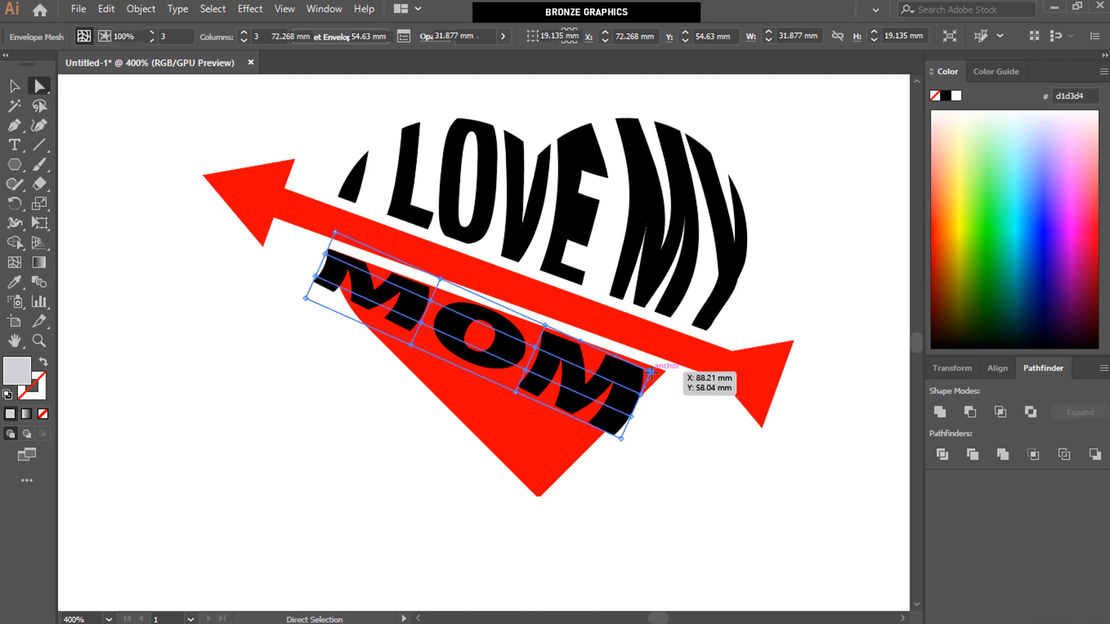
# Step: Pull the right and lower mesh points with Direct Selection to stretch "MOM" towards the heart's tip and lower-left edge
pyautogui.moveTo(650, 372); pyautogui.dragTo(643, 397)
pyautogui.moveTo(621, 438); pyautogui.dragTo(538, 496)
pyautogui.moveTo(517, 392); pyautogui.dragTo(463, 428)
pyautogui.moveTo(411, 345); pyautogui.dragTo(391, 358)
pyautogui.moveTo(526, 369); pyautogui.dragTo(508, 382)
pyautogui.moveTo(421, 323)
pyautogui.mouseDown()
pyautogui.moveTo(411, 330)
pyautogui.moveTo(426, 308)
pyautogui.mouseUp()
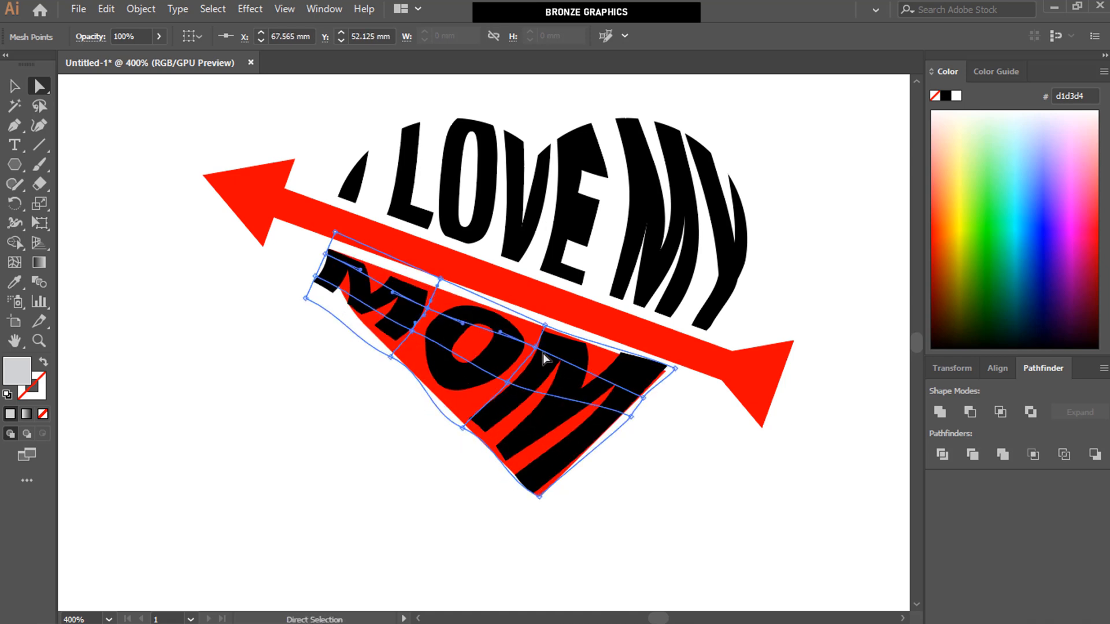
# Step: Refine the inner and right-hand mesh points so the last letters of "MOM" fill the heart's pointed end
pyautogui.moveTo(535, 348); pyautogui.dragTo(498, 393)
pyautogui.moveTo(627, 417); pyautogui.dragTo(590, 443)
pyautogui.moveTo(462, 428); pyautogui.dragTo(453, 433)
pyautogui.moveTo(539, 496); pyautogui.dragTo(542, 503)
pyautogui.moveTo(675, 369); pyautogui.dragTo(675, 373)
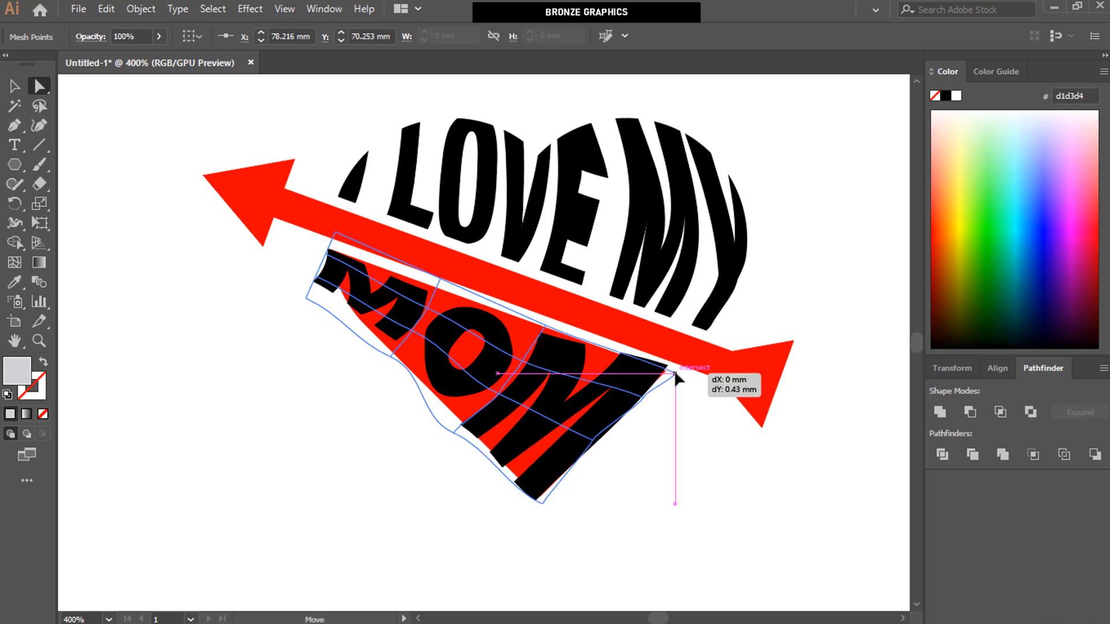
# Step: Adjust the middle, lower-left and upper-left mesh points so the first letters of "MOM" cover the piece's outline
pyautogui.moveTo(521, 362); pyautogui.dragTo(525, 353)
pyautogui.moveTo(392, 356); pyautogui.dragTo(382, 379)
pyautogui.moveTo(411, 331); pyautogui.dragTo(410, 334)
pyautogui.moveTo(335, 233); pyautogui.dragTo(337, 225)
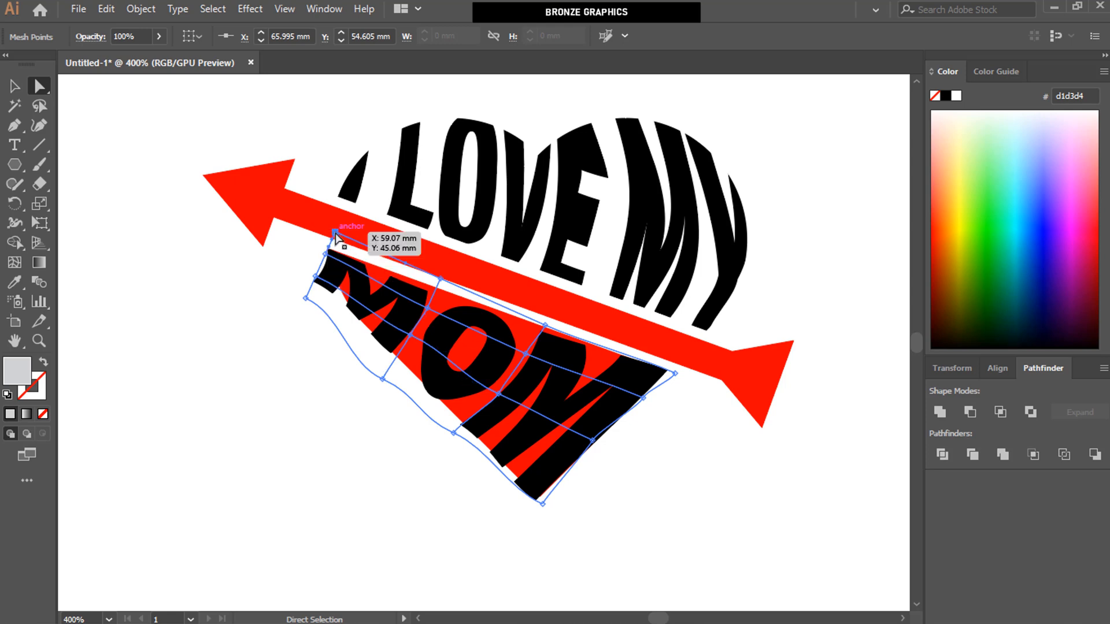
pyautogui.moveTo(440, 279); pyautogui.dragTo(442, 268)
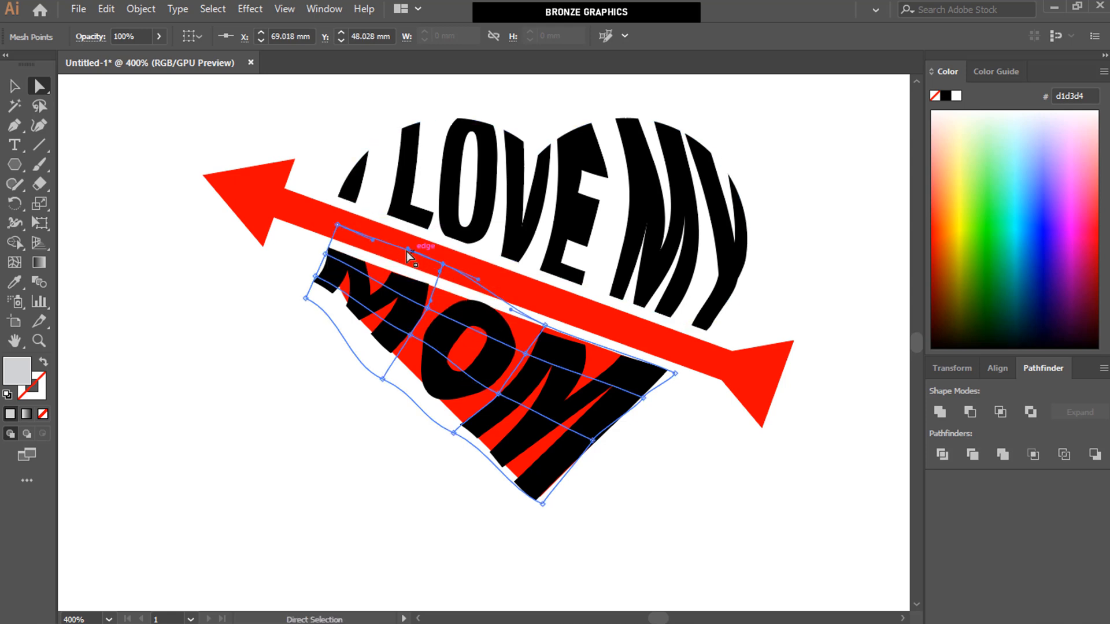
# Step: Send the reshaped "MOM" mesh to the back, behind the red lower heart piece
pyautogui.press('v')
pyautogui.click(621, 475)
pyautogui.click(577, 459)
pyautogui.rightClick(577, 461)
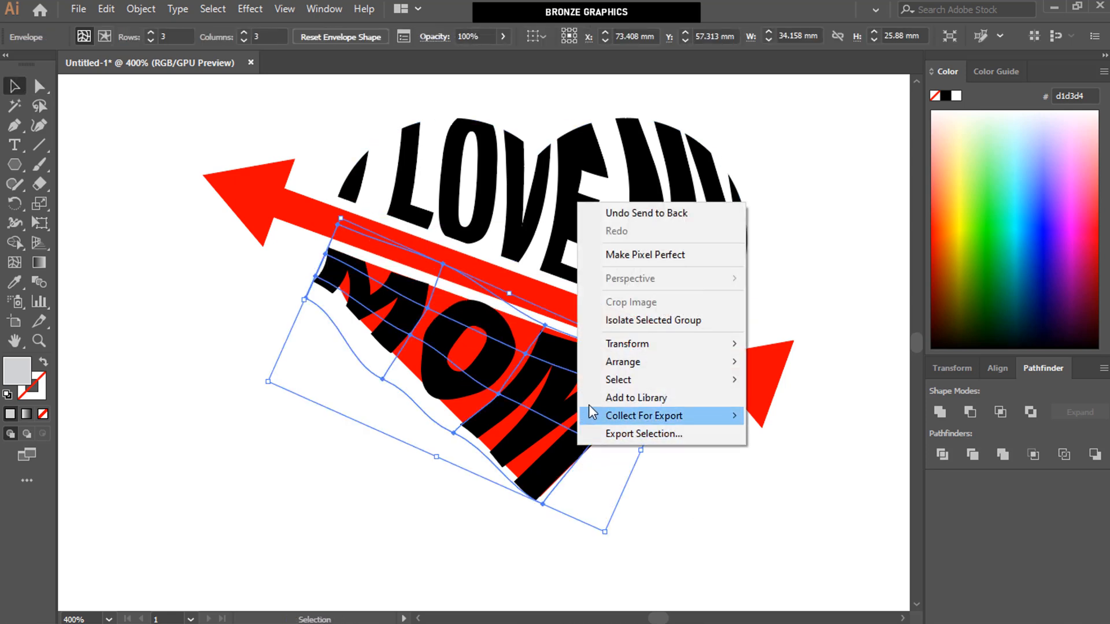
pyautogui.moveTo(635, 361)
pyautogui.click(813, 416)
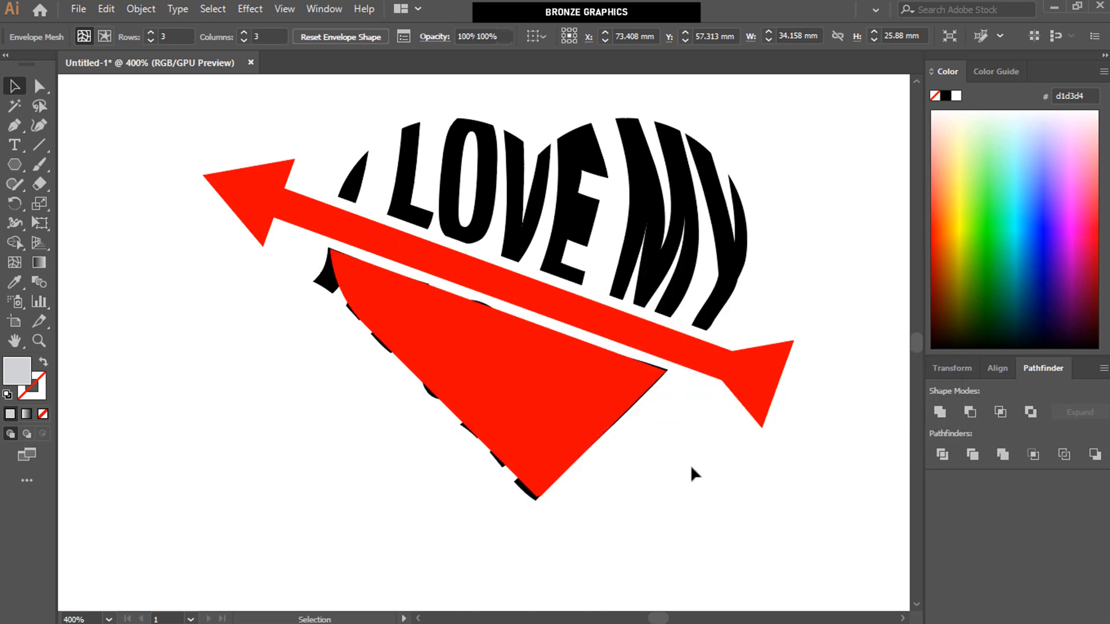
# Step: Select the lower heart piece together with the "MOM" mesh and clip the mesh with a clipping mask
pyautogui.click(691, 473)
pyautogui.click(549, 387)
pyautogui.rightClick(536, 374)
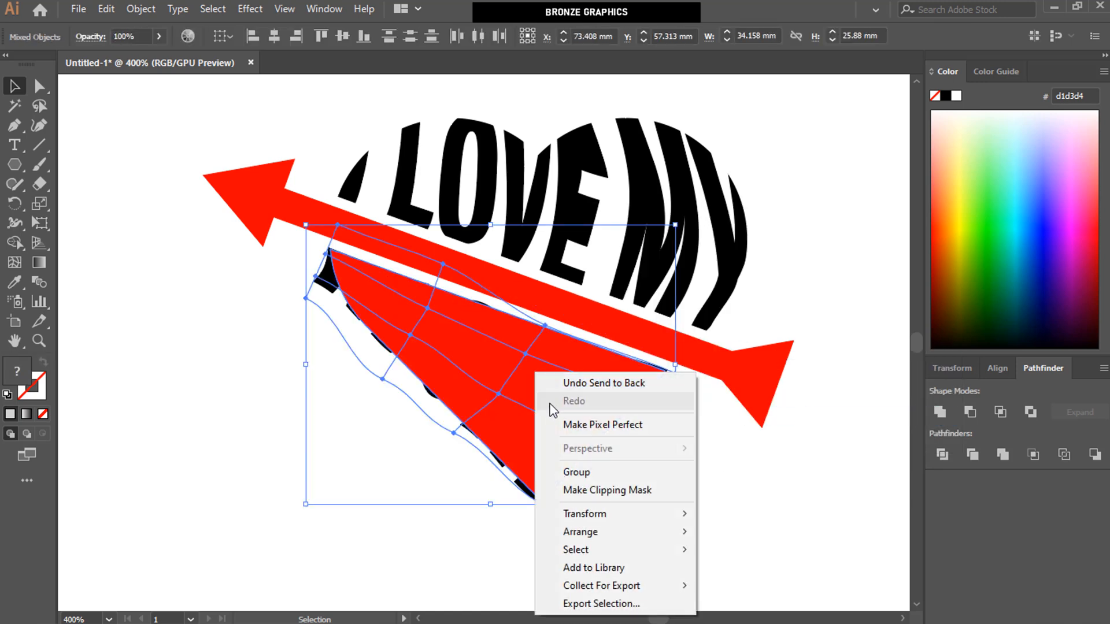
pyautogui.click(661, 492)
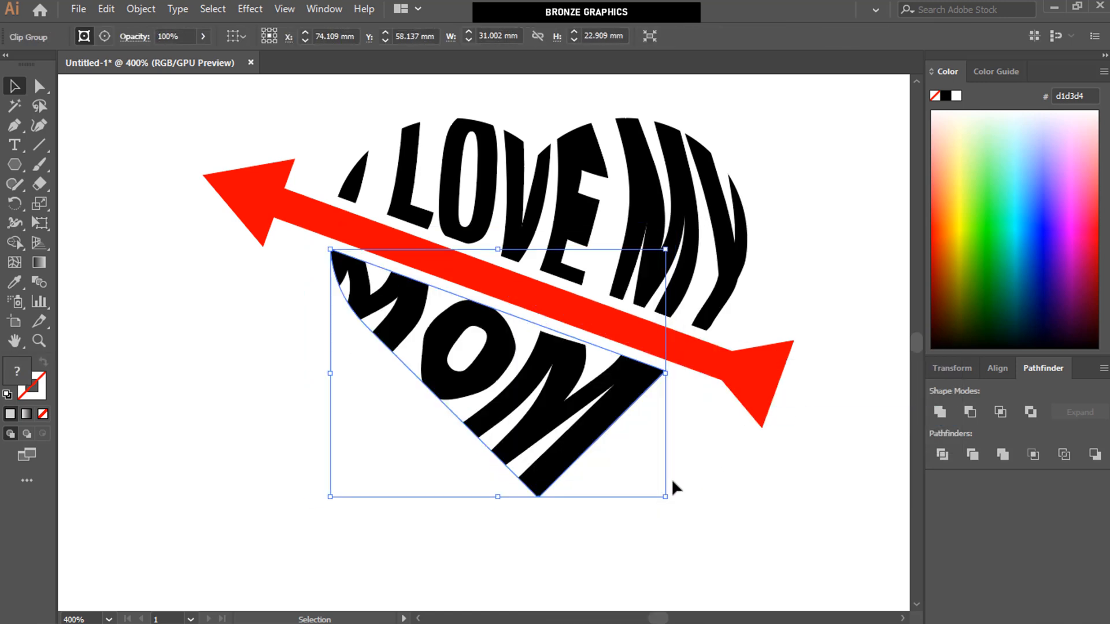
# Step: Group the two clipped lettering pieces and the red arrow into one object
pyautogui.hotkey('ctrl', '0')
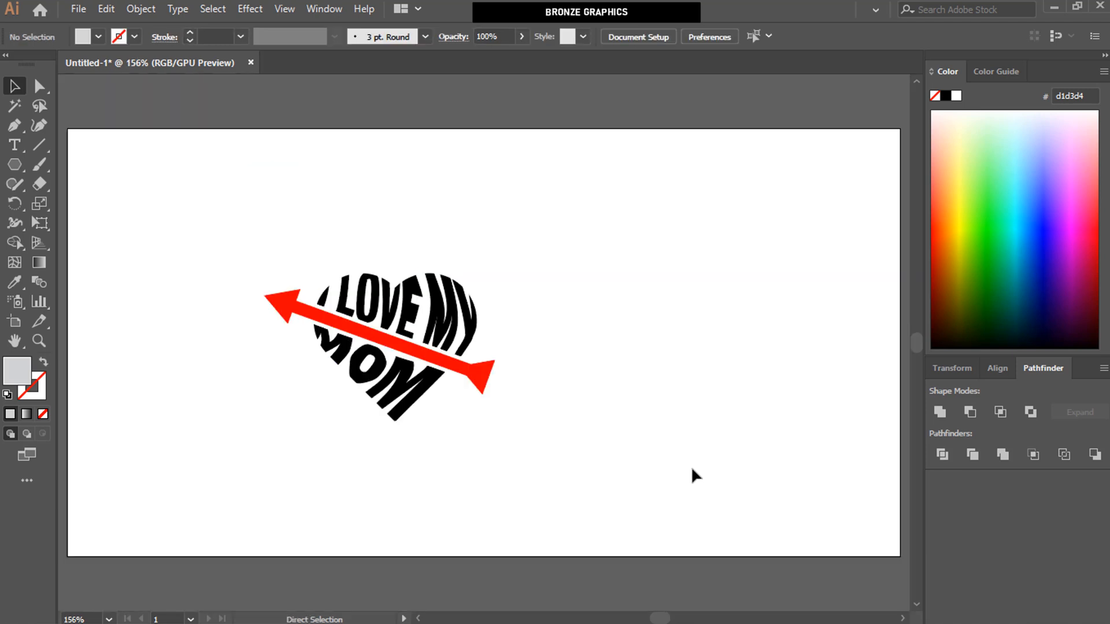
pyautogui.hotkey('ctrl', '=')
pyautogui.hotkey('ctrl', '=')
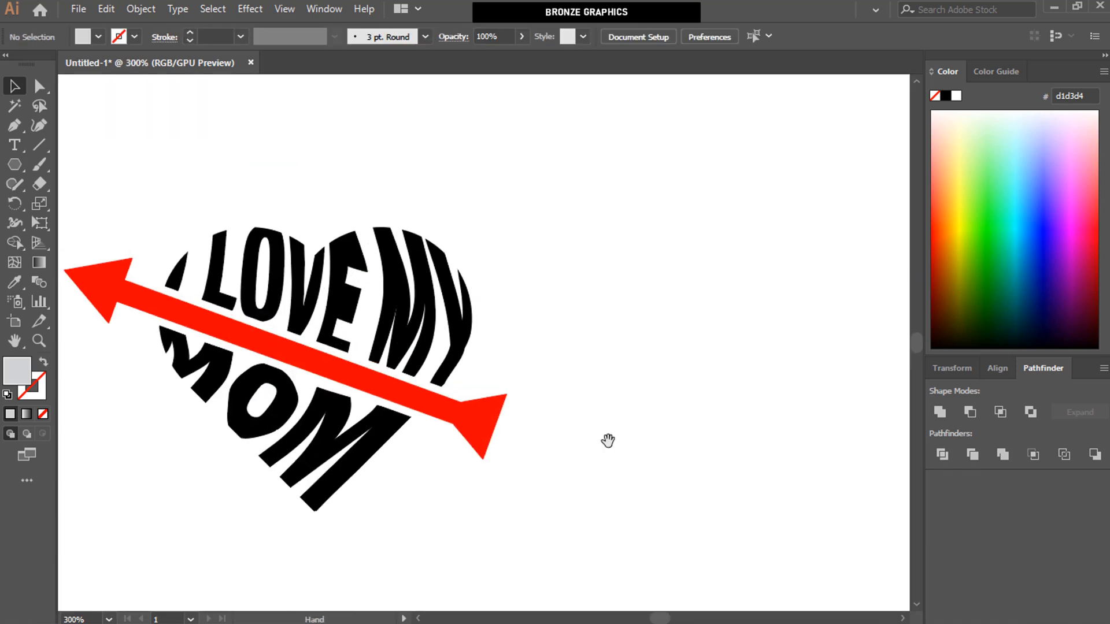
pyautogui.moveTo(604, 441); pyautogui.dragTo(644, 378)
pyautogui.click(365, 232)
pyautogui.click(177, 154)
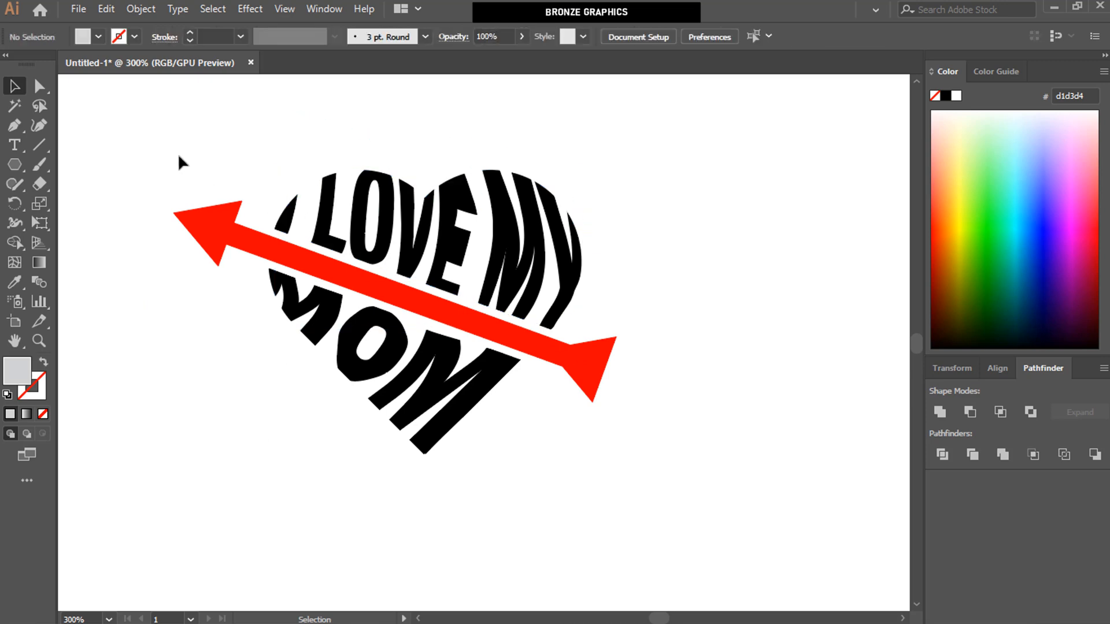
pyautogui.moveTo(153, 137); pyautogui.dragTo(652, 472)
pyautogui.hotkey('ctrl', 'g')
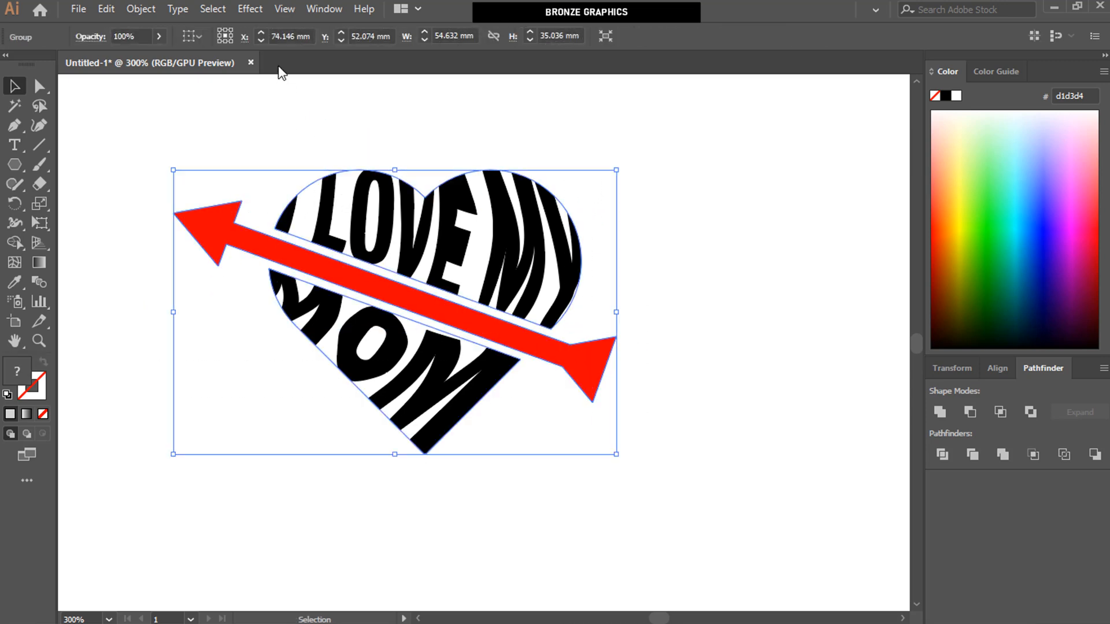
# Step: Apply a Mezzotint pixelate effect of type Medium Dots to the grouped heart design
pyautogui.click(251, 13)
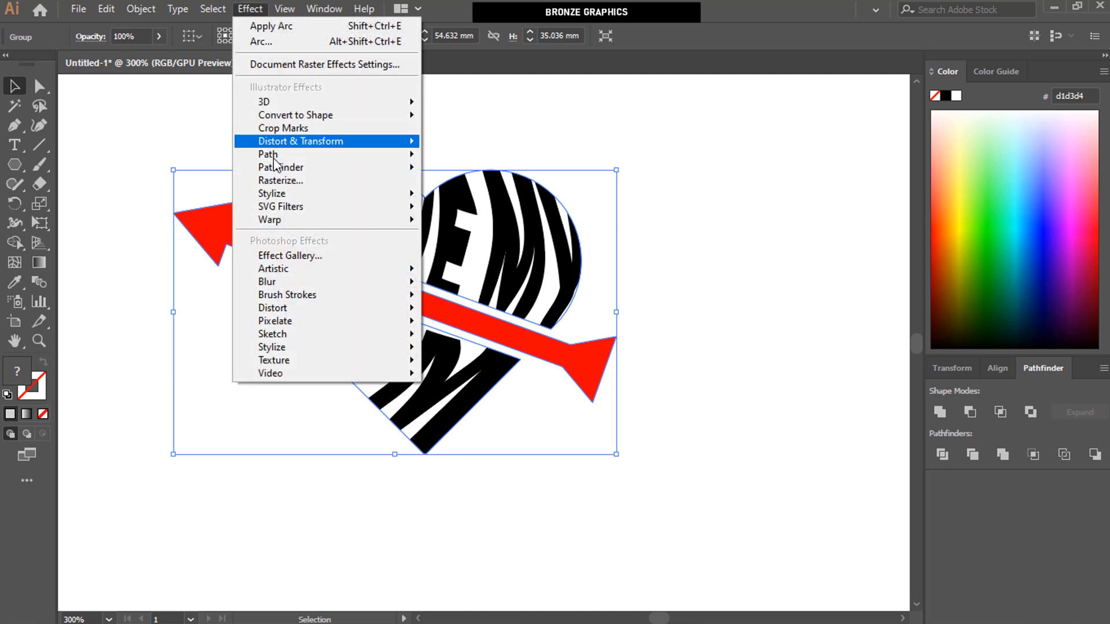
pyautogui.moveTo(285, 322)
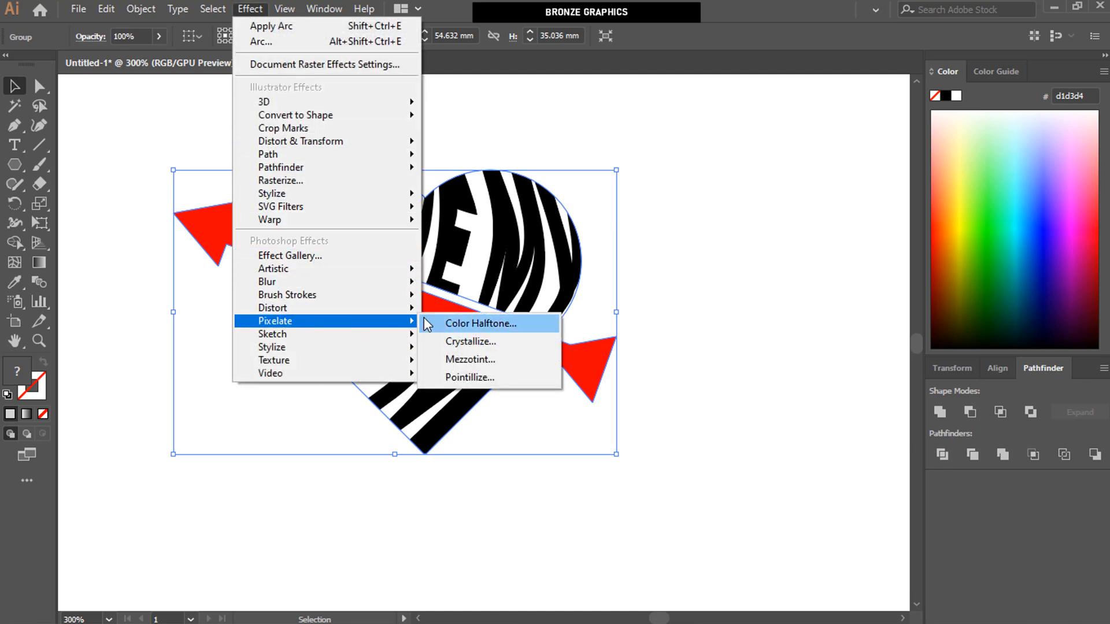
pyautogui.click(512, 364)
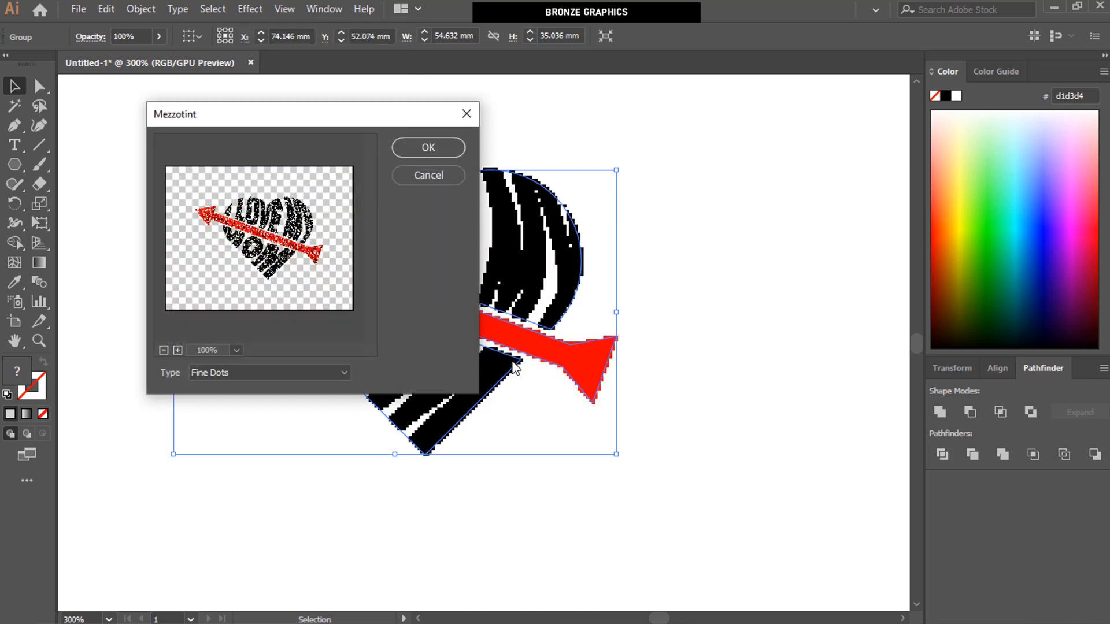
pyautogui.click(268, 374)
pyautogui.click(250, 390)
pyautogui.click(252, 373)
pyautogui.click(243, 397)
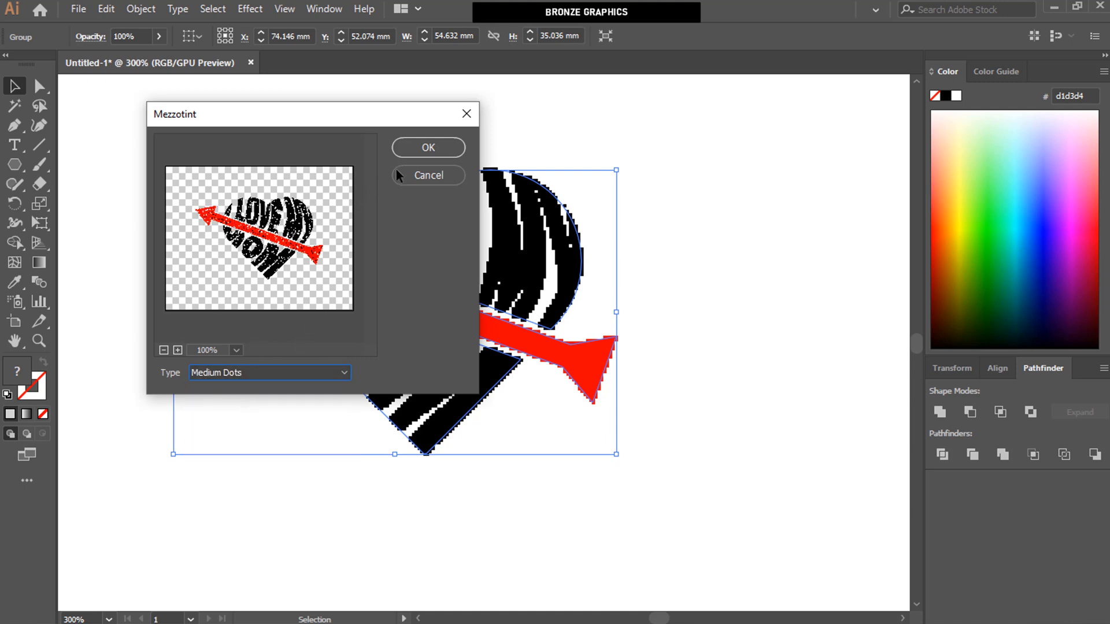
pyautogui.click(426, 148)
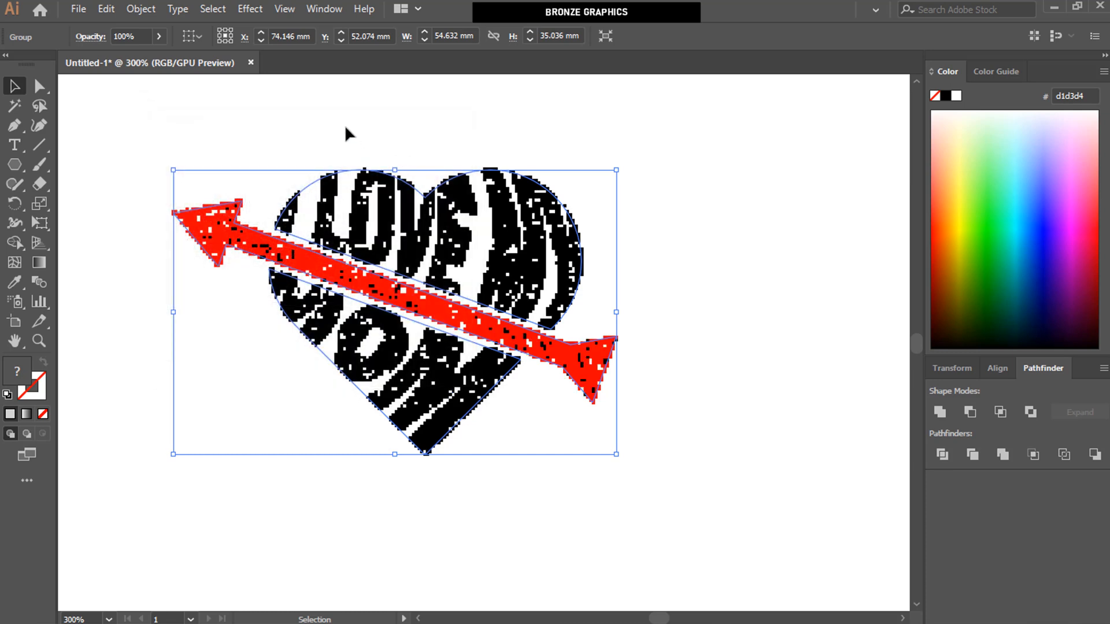
# Step: Apply the Texturizer effect to the group with Sandstone texture, 185% scaling, relief 10 and top lighting
pyautogui.click(254, 13)
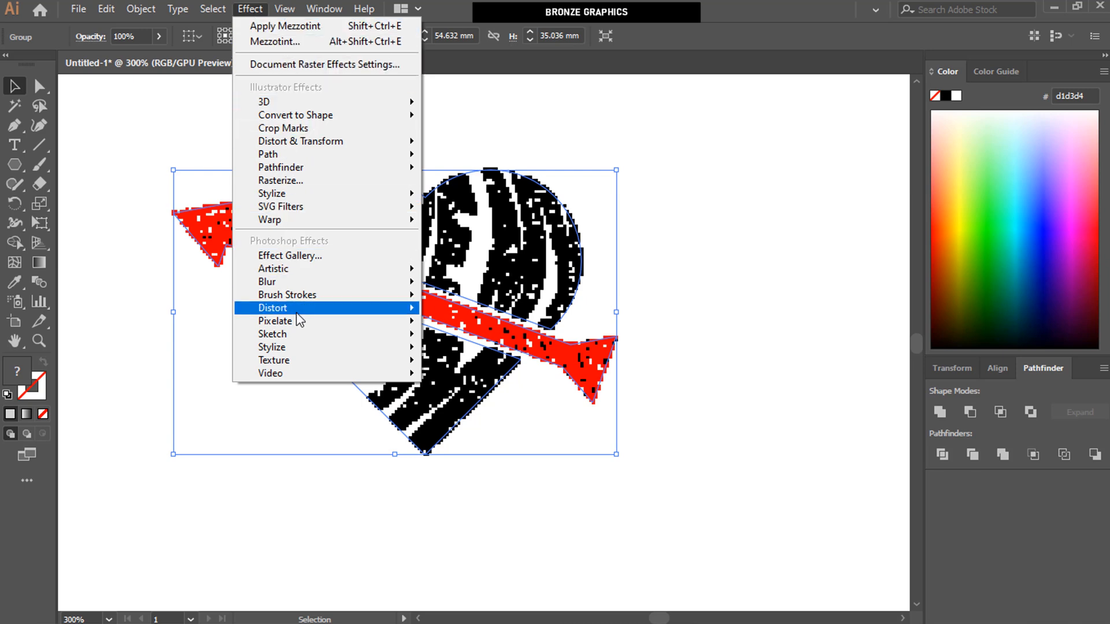
pyautogui.moveTo(359, 361)
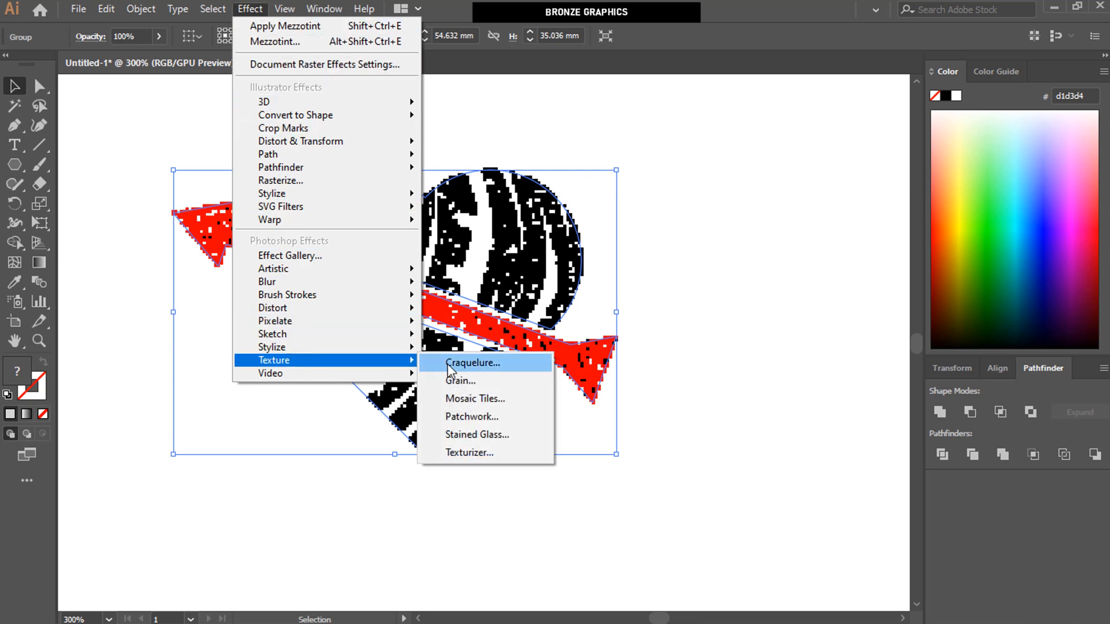
pyautogui.click(473, 449)
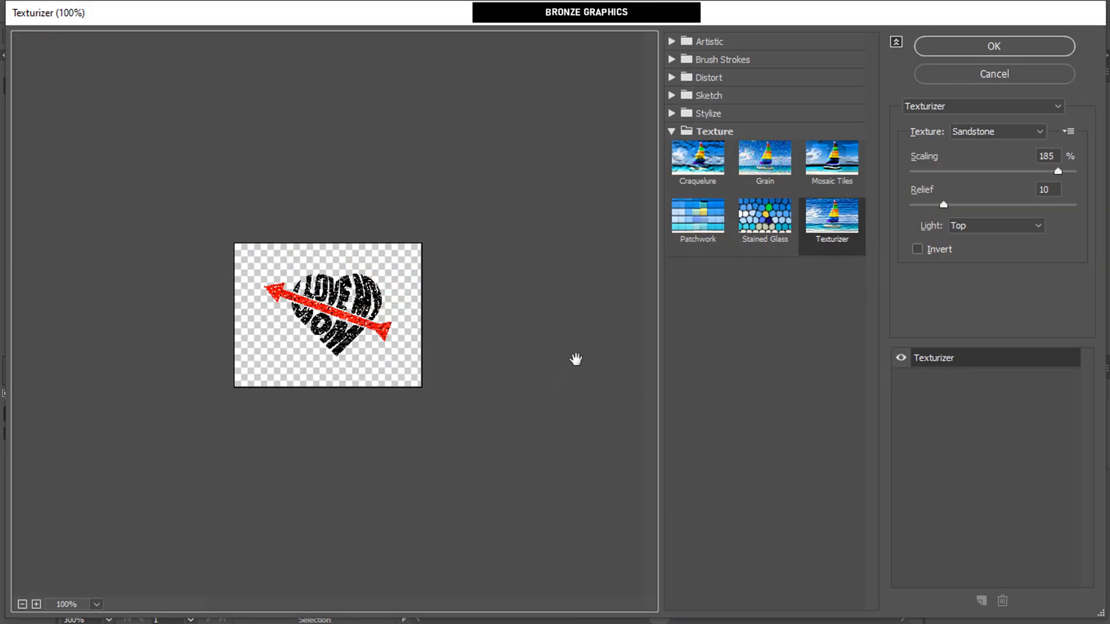
pyautogui.click(999, 138)
pyautogui.click(989, 185)
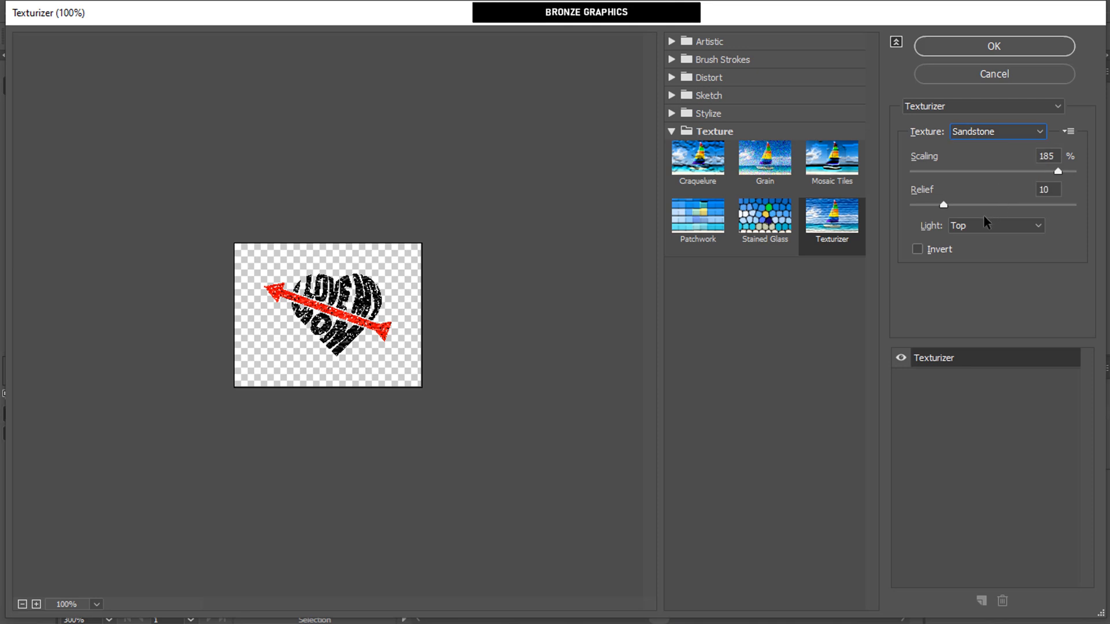
pyautogui.click(969, 49)
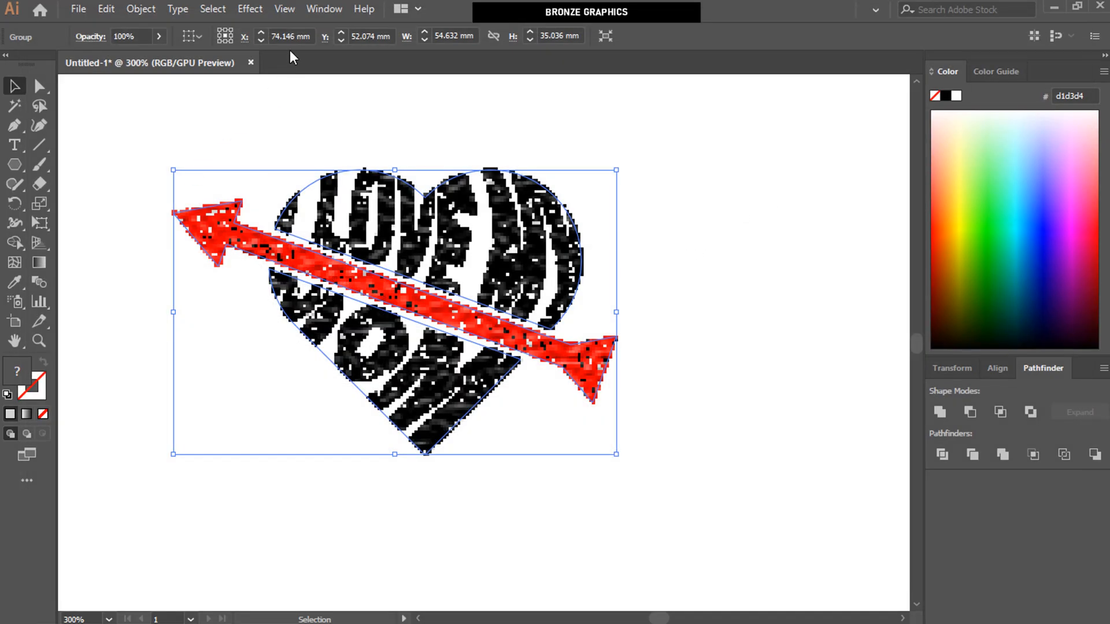
# Step: Expand the appearance of the textured heart group
pyautogui.click(150, 13)
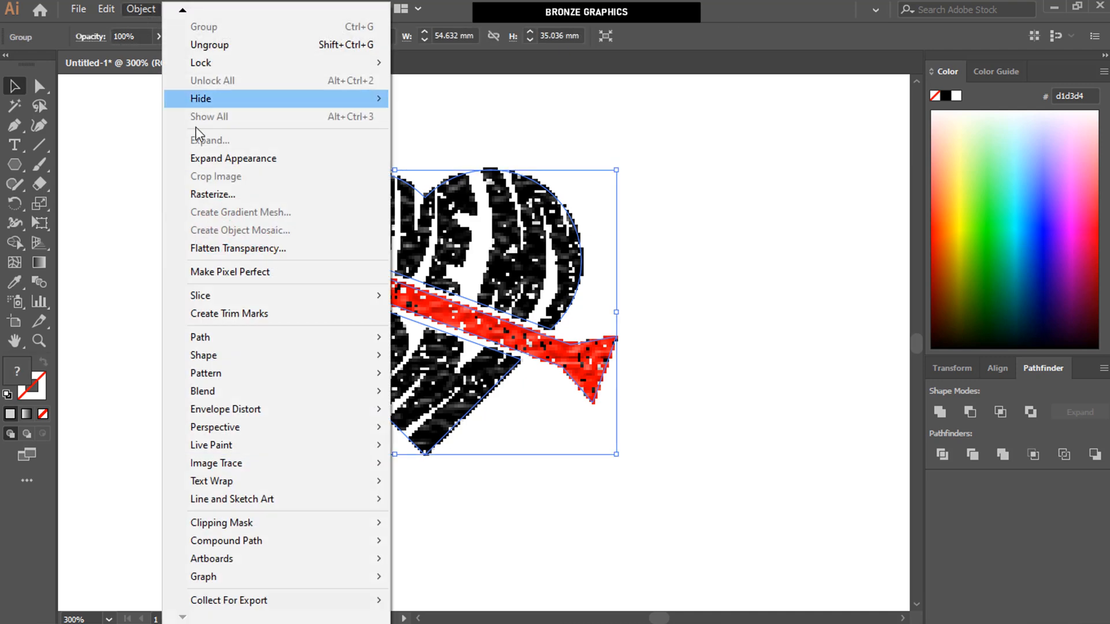
pyautogui.click(277, 160)
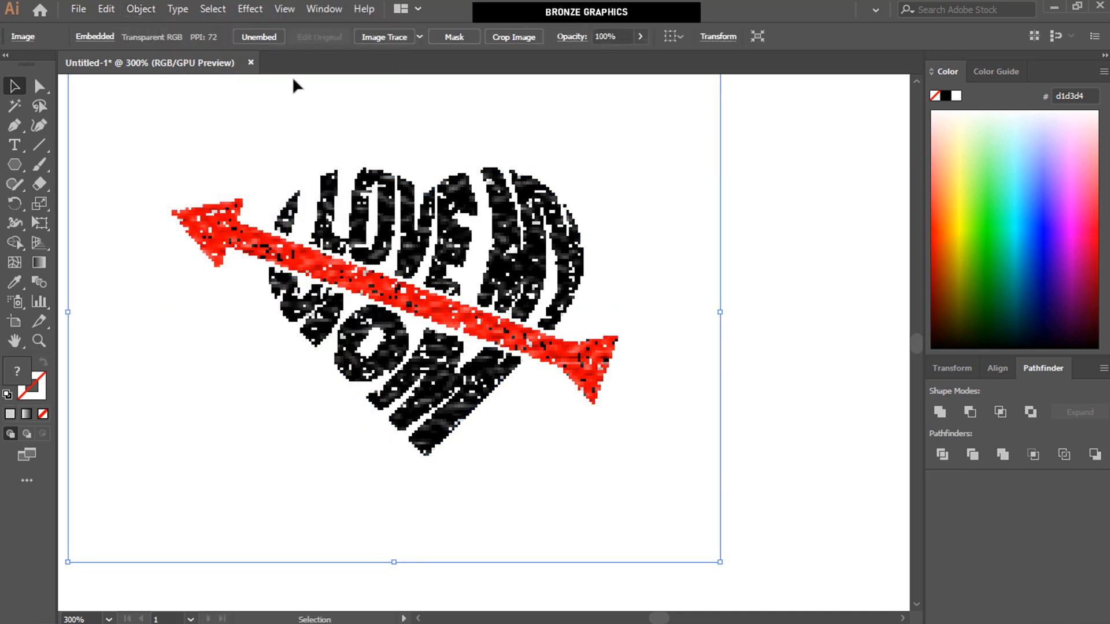
# Step: Open the Image Trace settings for the textured heart image and use the Black and White mode
pyautogui.click(321, 15)
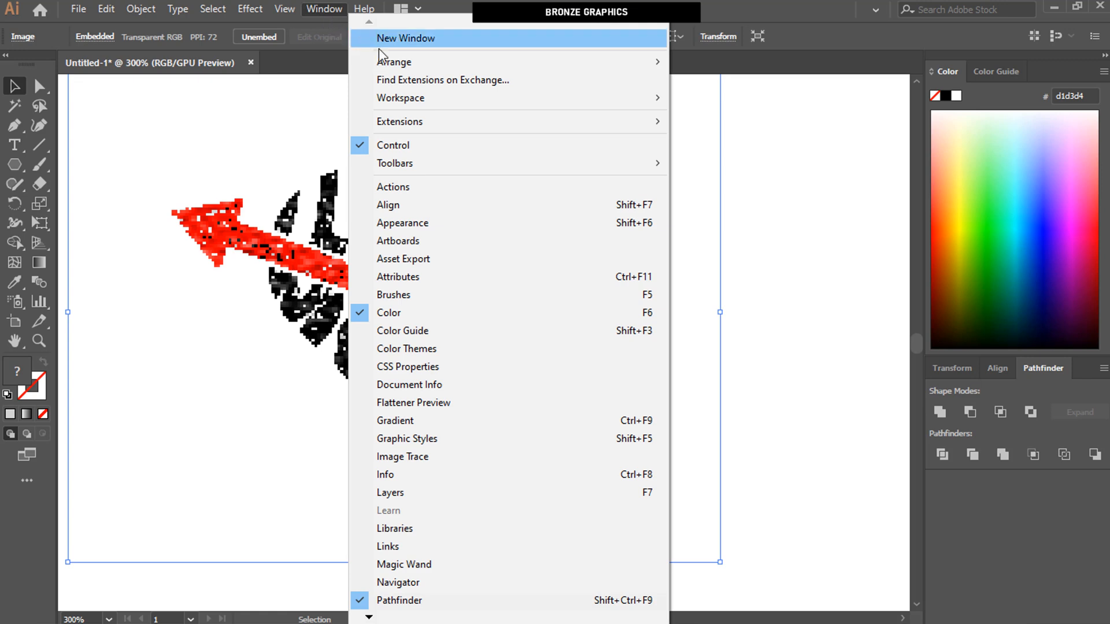
pyautogui.click(462, 457)
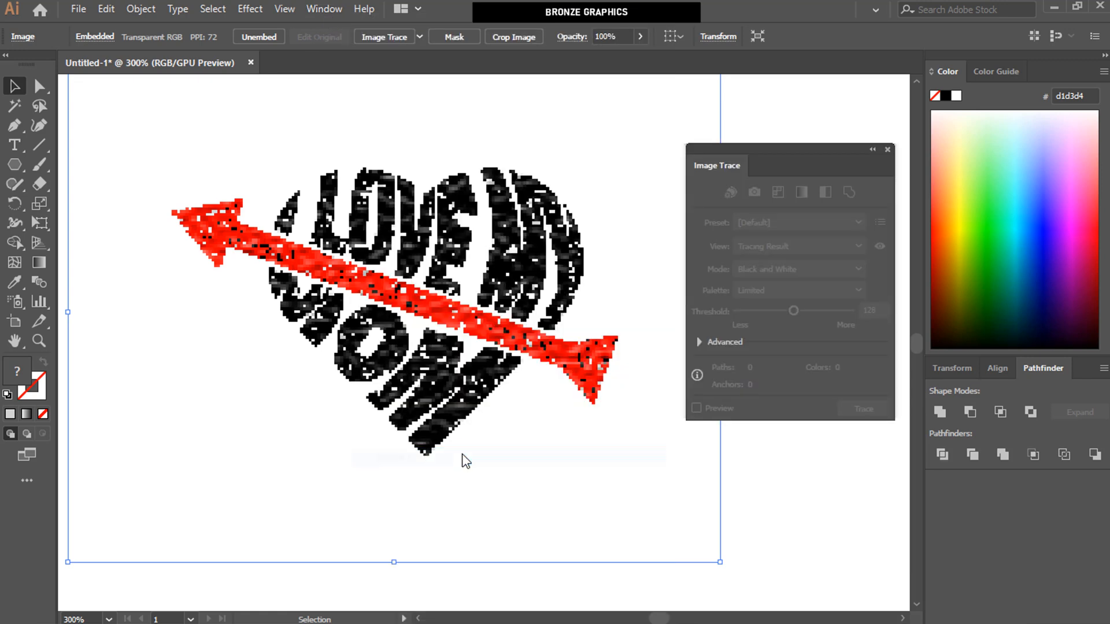
pyautogui.click(744, 487)
pyautogui.click(394, 315)
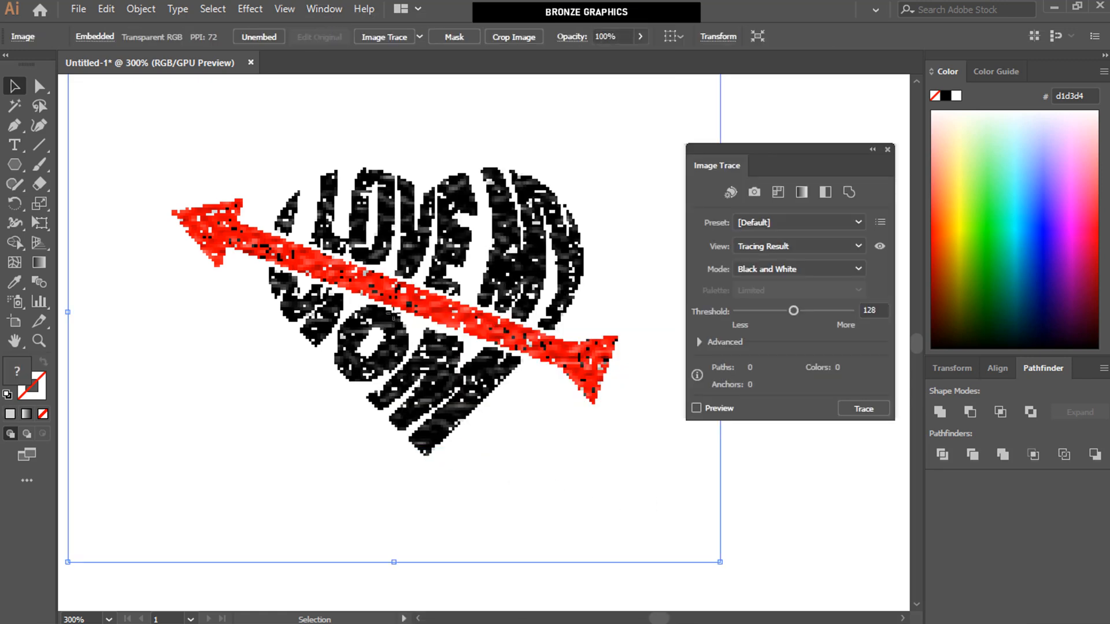
pyautogui.click(760, 268)
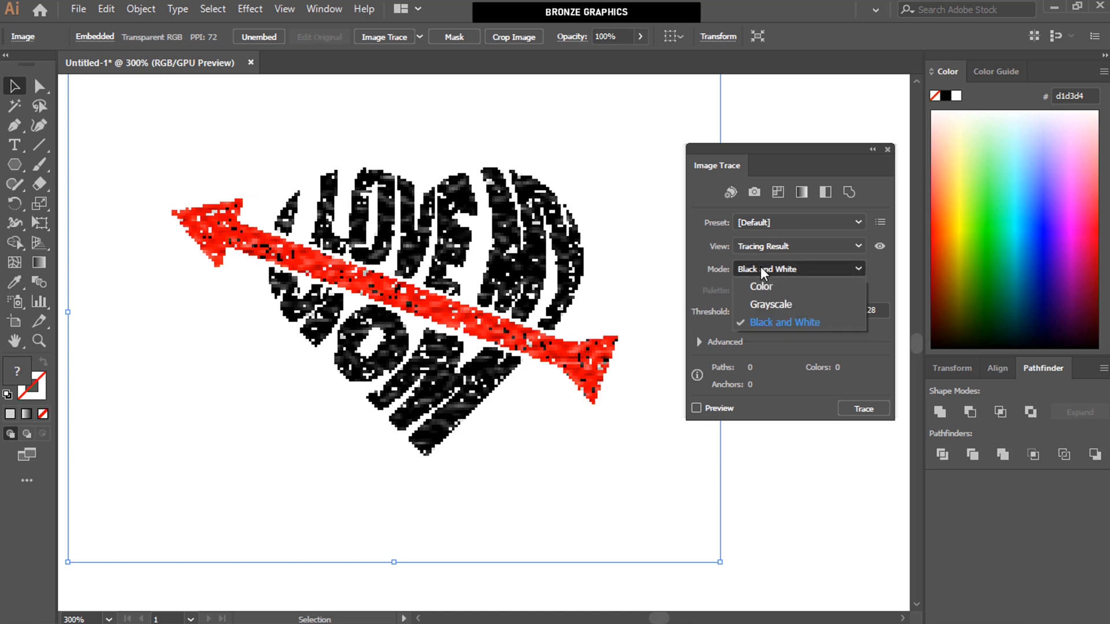
pyautogui.click(765, 324)
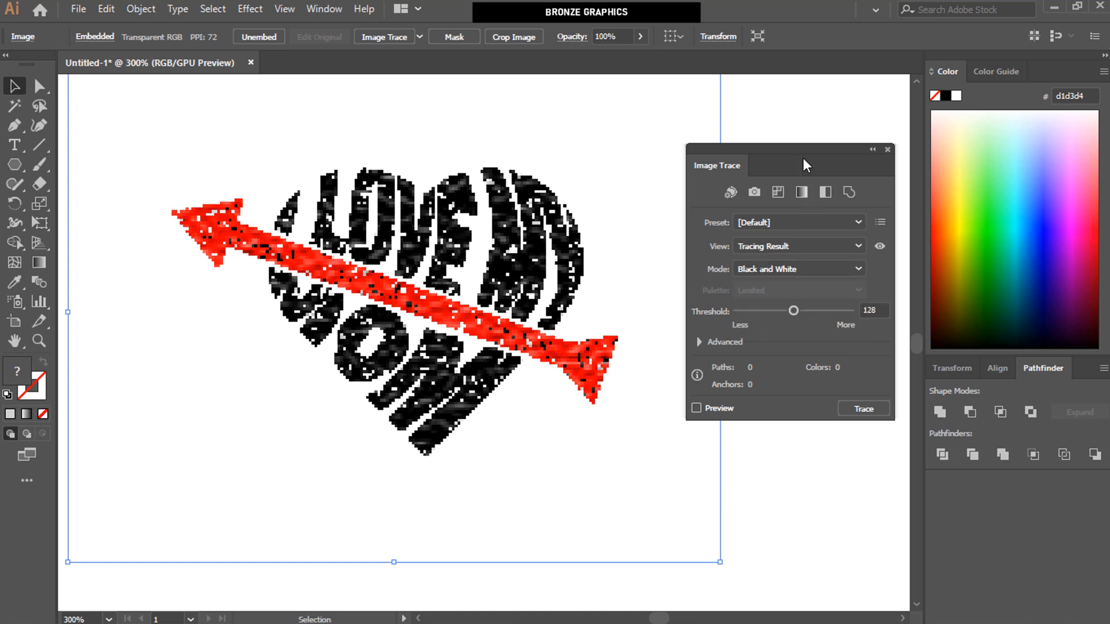
# Step: Preview an image trace with threshold 237, paths 100%, corners 100%, noise 1 px and white ignored
pyautogui.moveTo(803, 158); pyautogui.dragTo(798, 121)
pyautogui.click(694, 306)
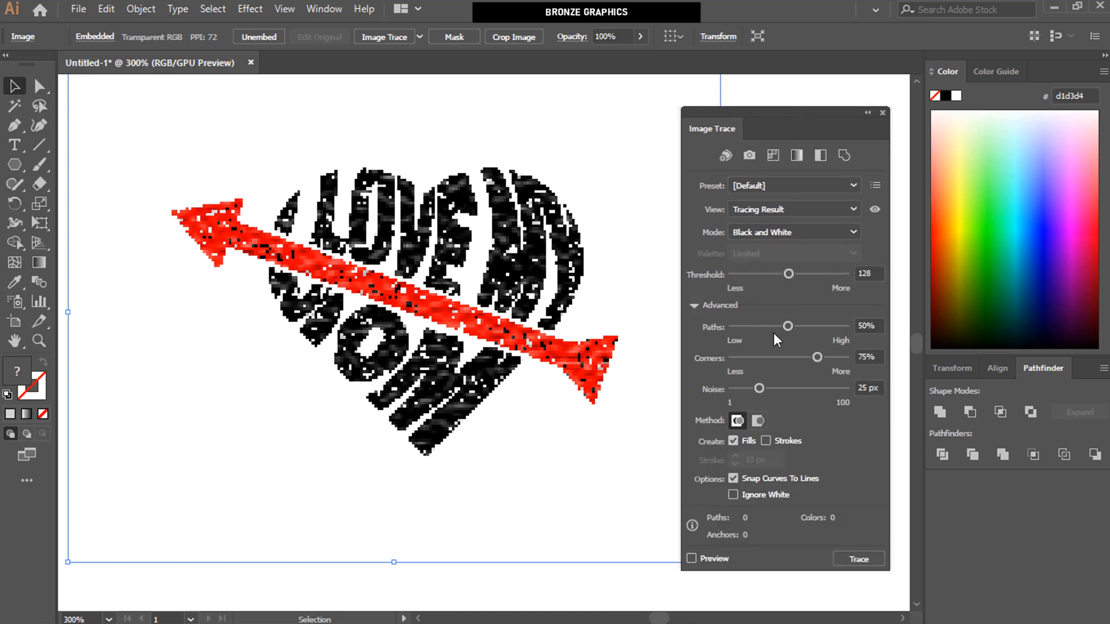
pyautogui.moveTo(788, 327); pyautogui.dragTo(835, 356)
pyautogui.moveTo(760, 389); pyautogui.dragTo(731, 390)
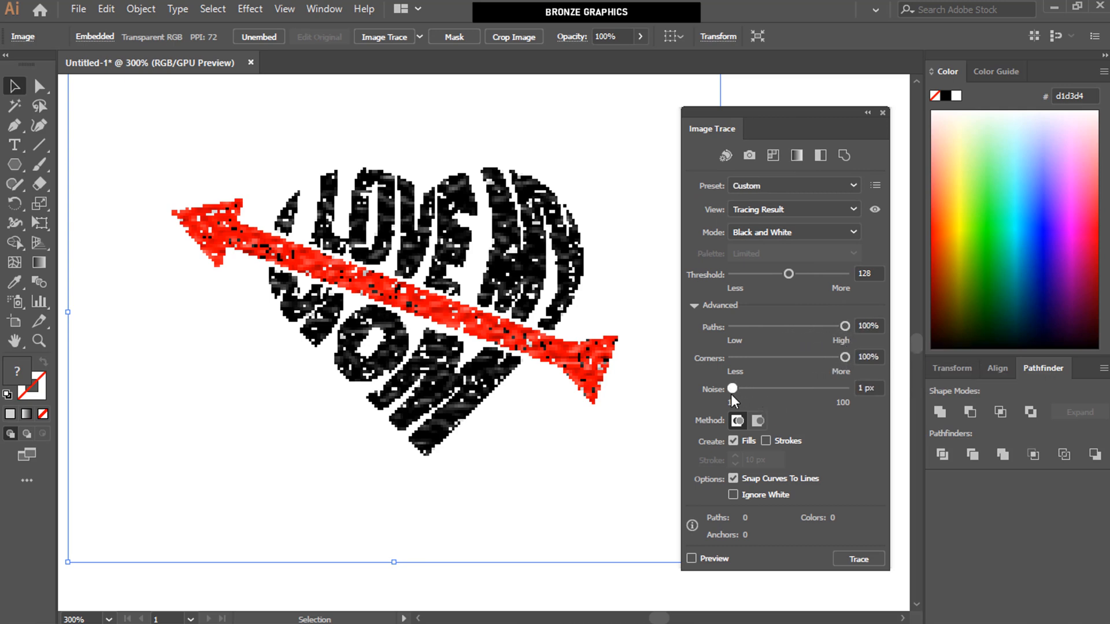
pyautogui.click(733, 495)
pyautogui.click(691, 558)
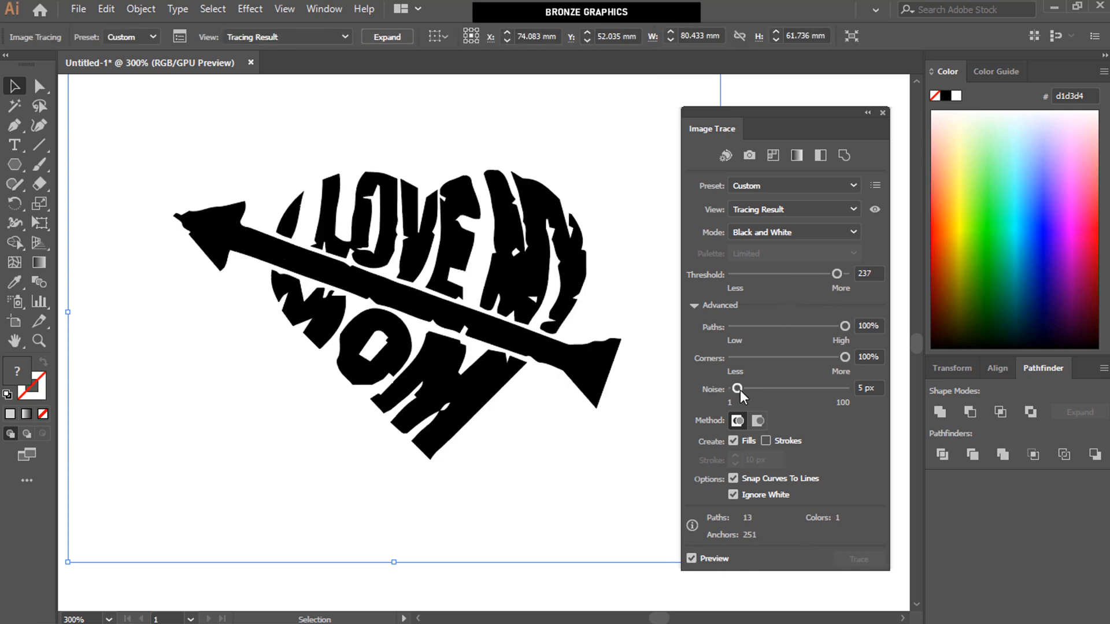
pyautogui.moveTo(731, 388)
pyautogui.mouseDown()
pyautogui.moveTo(752, 388)
pyautogui.moveTo(731, 389)
pyautogui.mouseUp()
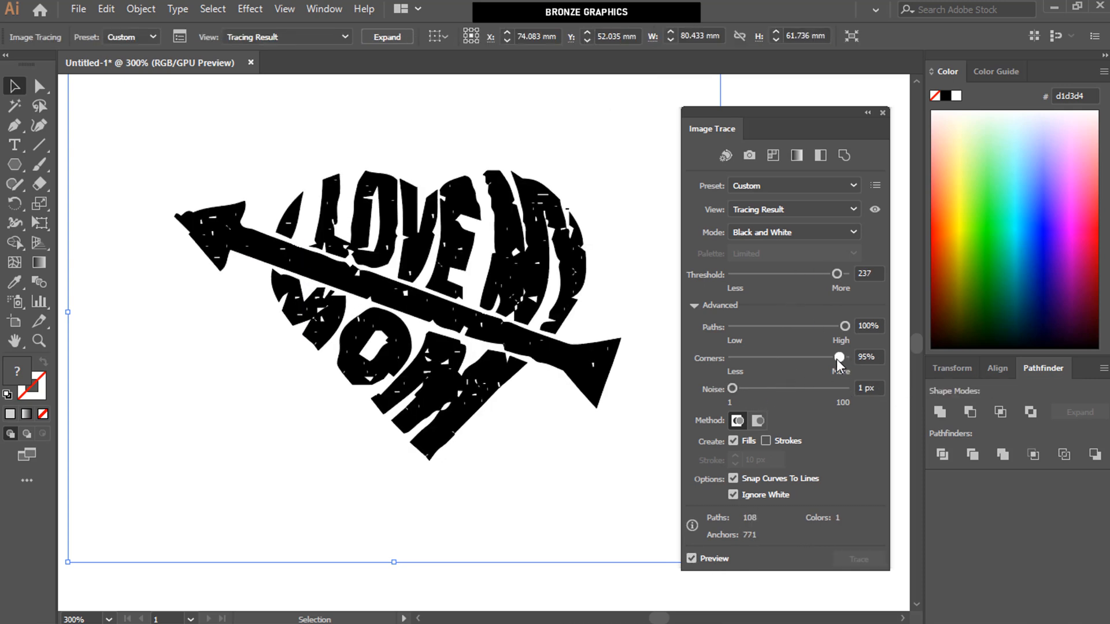
# Step: Refine the trace to 73% corners and 96% paths, keeping Snap Curves To Lines enabled
pyautogui.moveTo(836, 359)
pyautogui.mouseDown()
pyautogui.moveTo(804, 362)
pyautogui.moveTo(819, 365)
pyautogui.mouseUp()
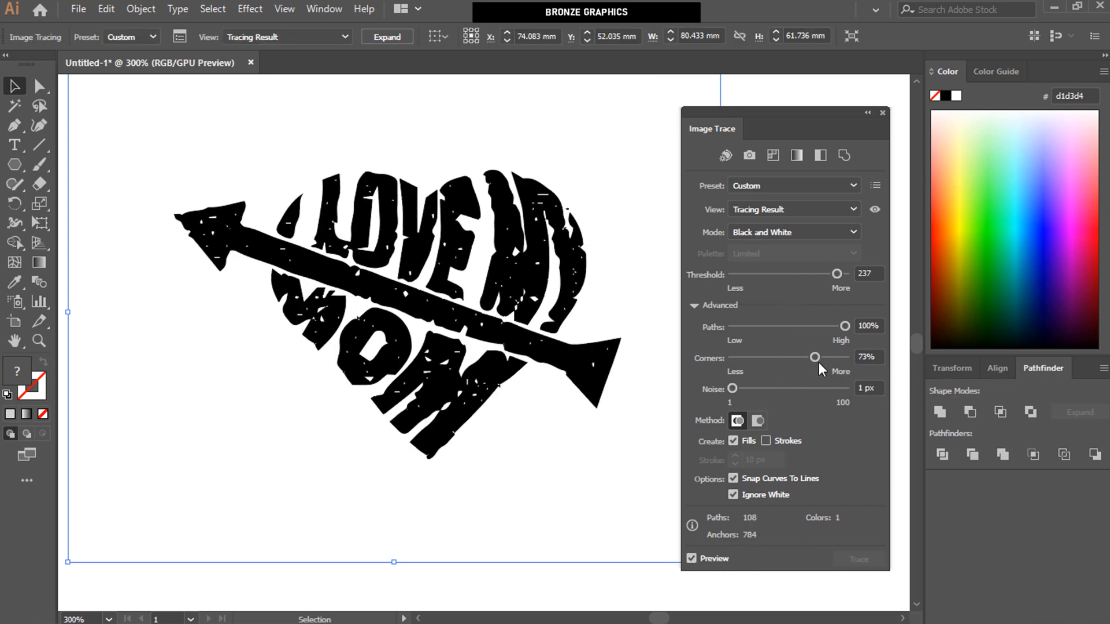
pyautogui.moveTo(844, 326)
pyautogui.mouseDown()
pyautogui.moveTo(793, 327)
pyautogui.moveTo(840, 326)
pyautogui.mouseUp()
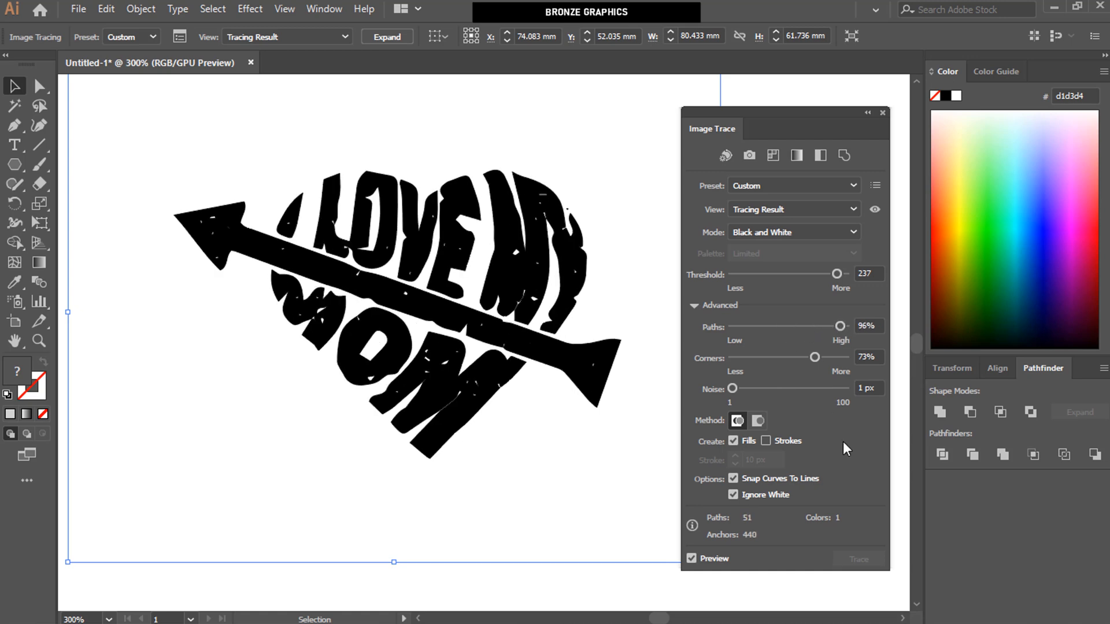
pyautogui.click(733, 479)
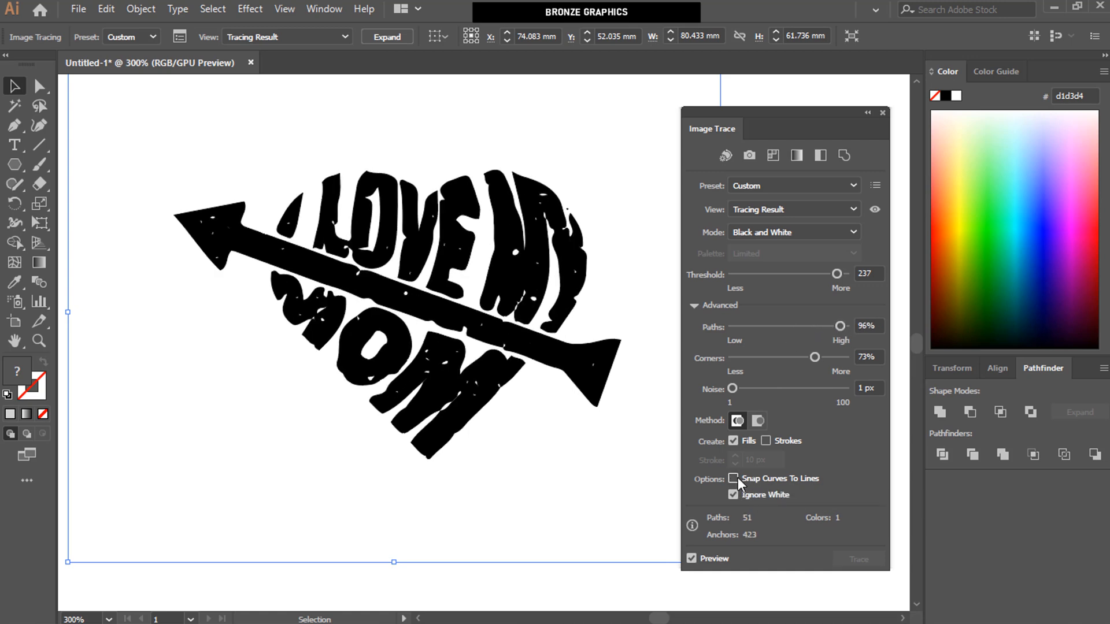
pyautogui.click(739, 479)
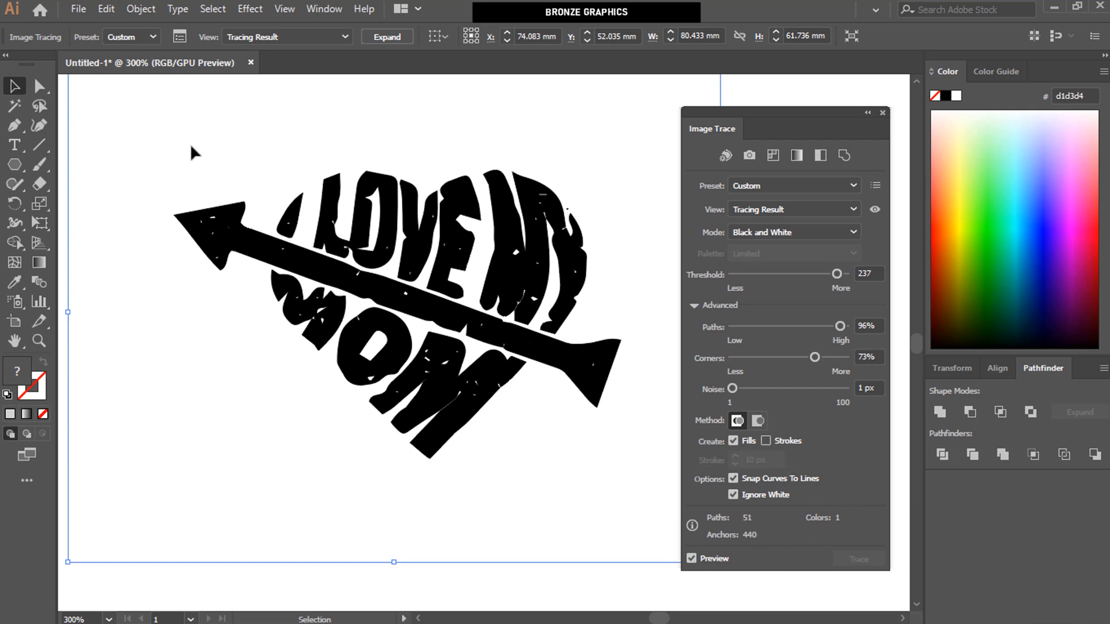
# Step: Expand the image trace into editable vector paths and close the Image Trace settings
pyautogui.click(143, 16)
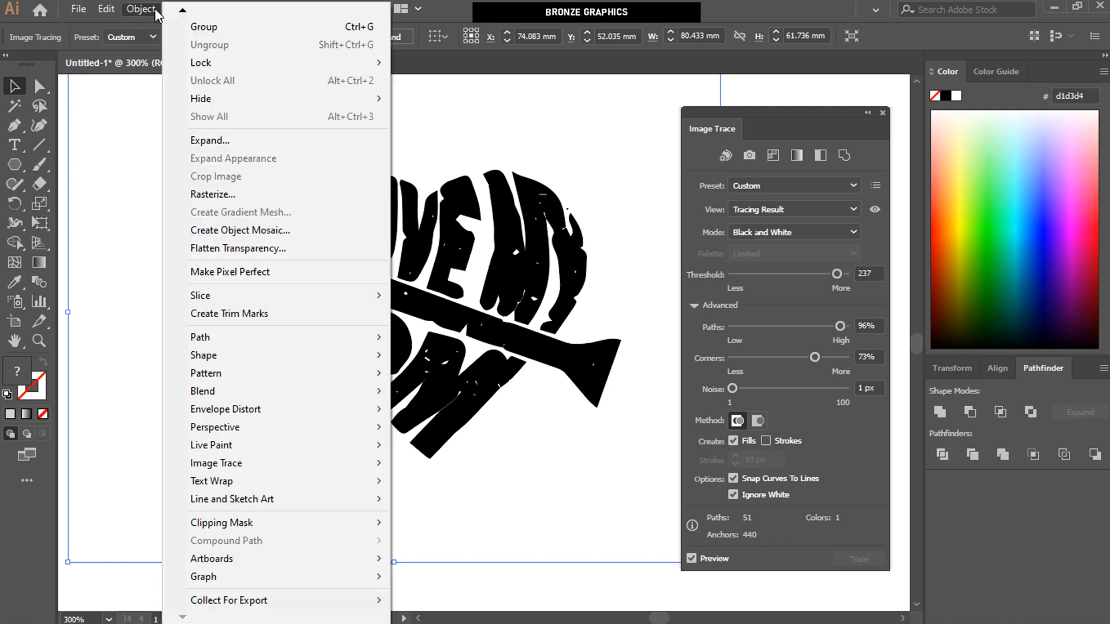
pyautogui.moveTo(240, 465)
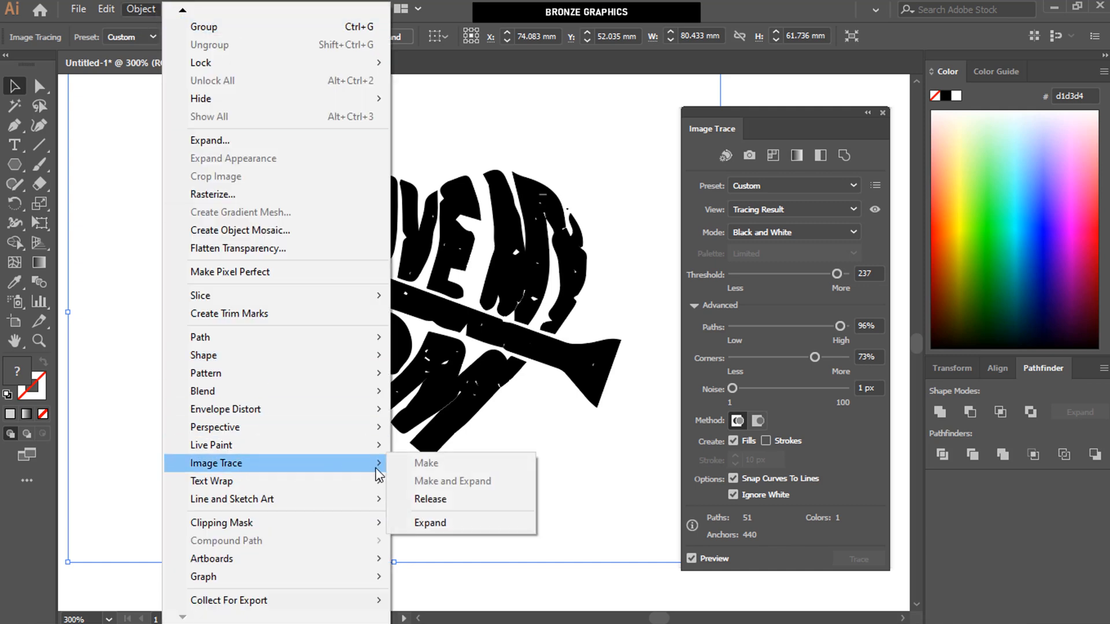
pyautogui.click(475, 525)
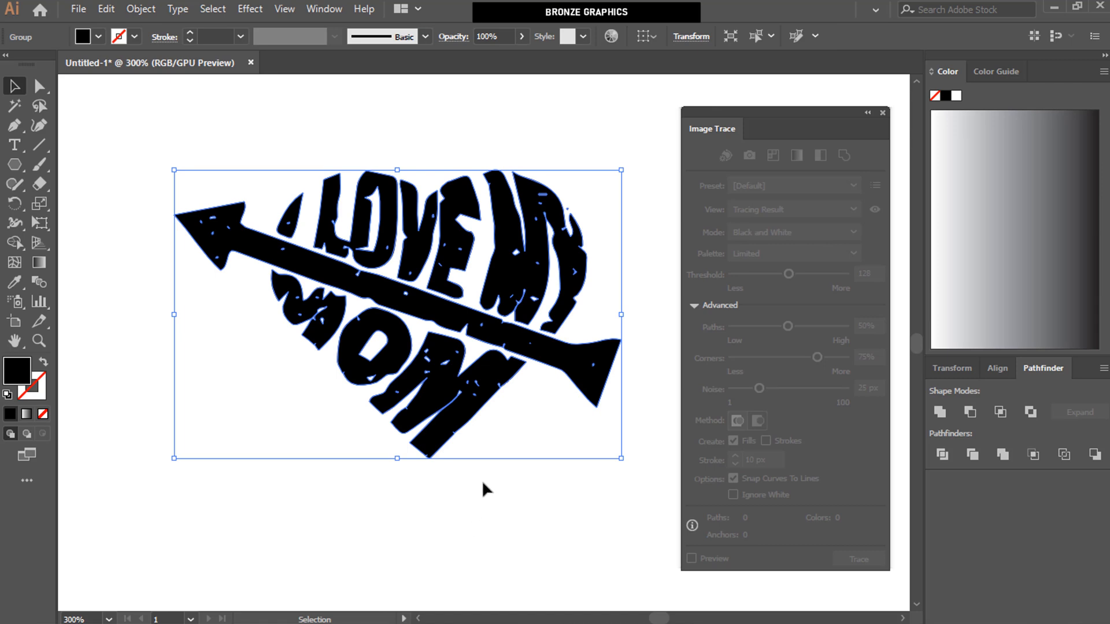
pyautogui.click(880, 115)
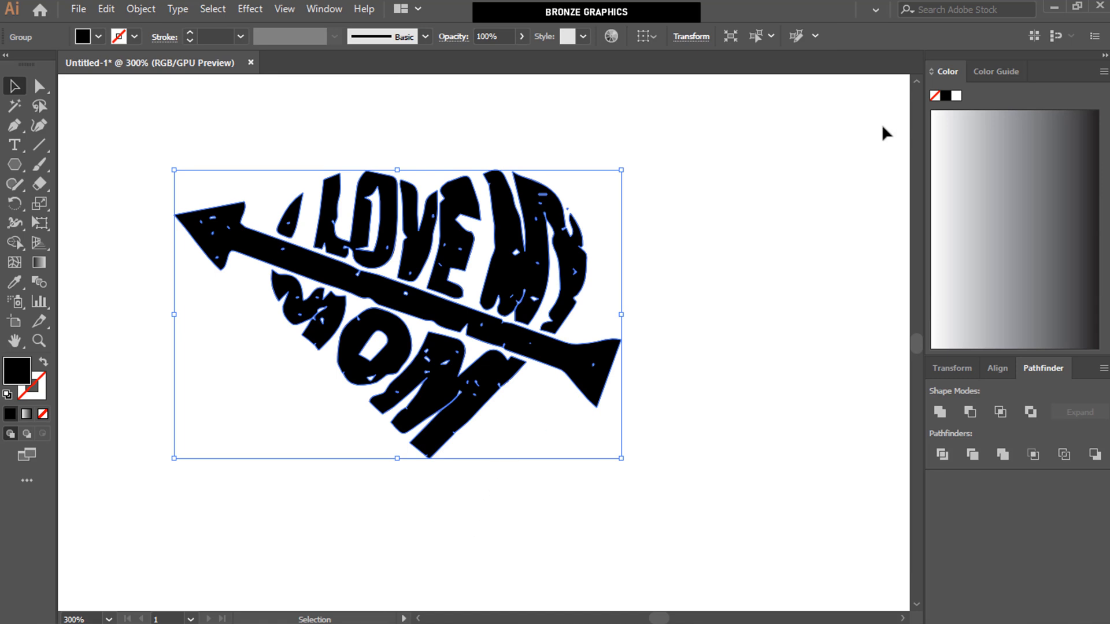
# Step: Switch the traced heart's color model from Grayscale to RGB
pyautogui.click(938, 412)
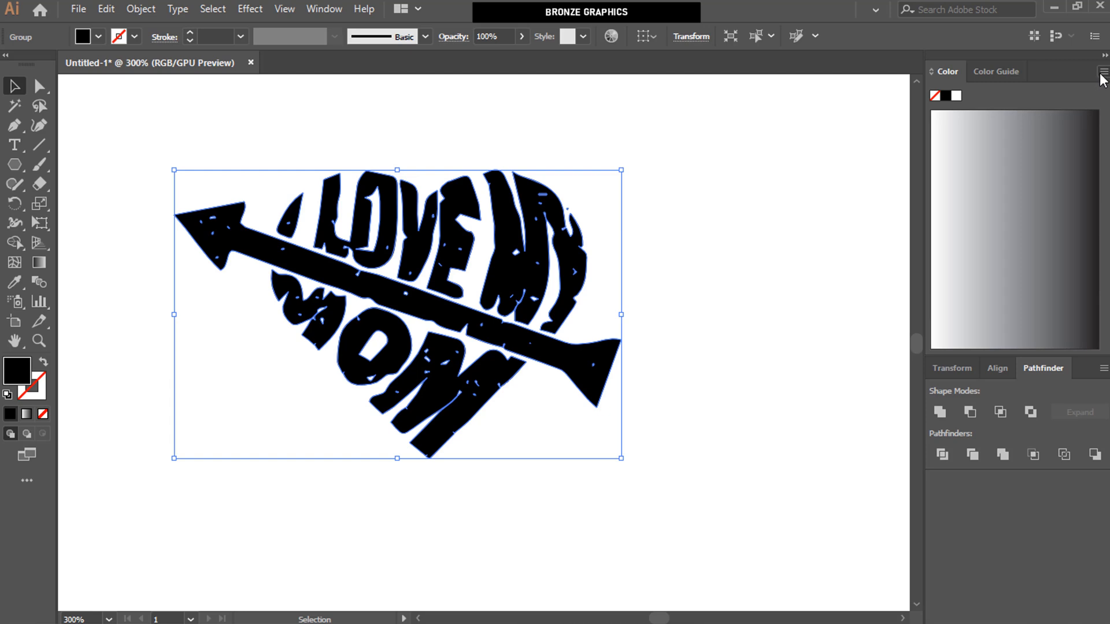
pyautogui.click(1102, 71)
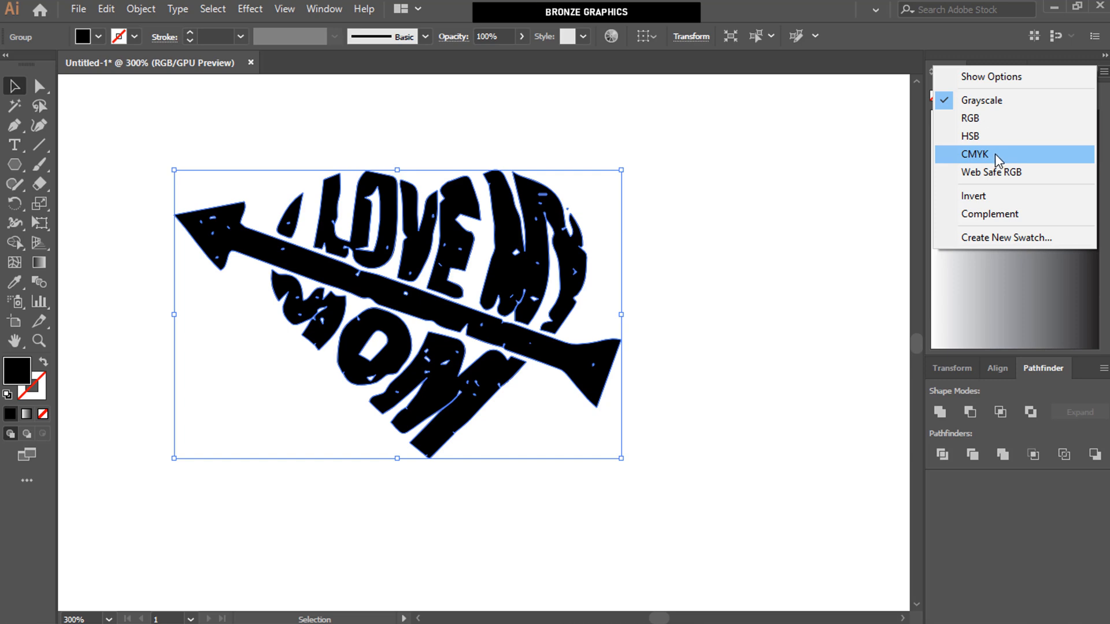
pyautogui.click(995, 119)
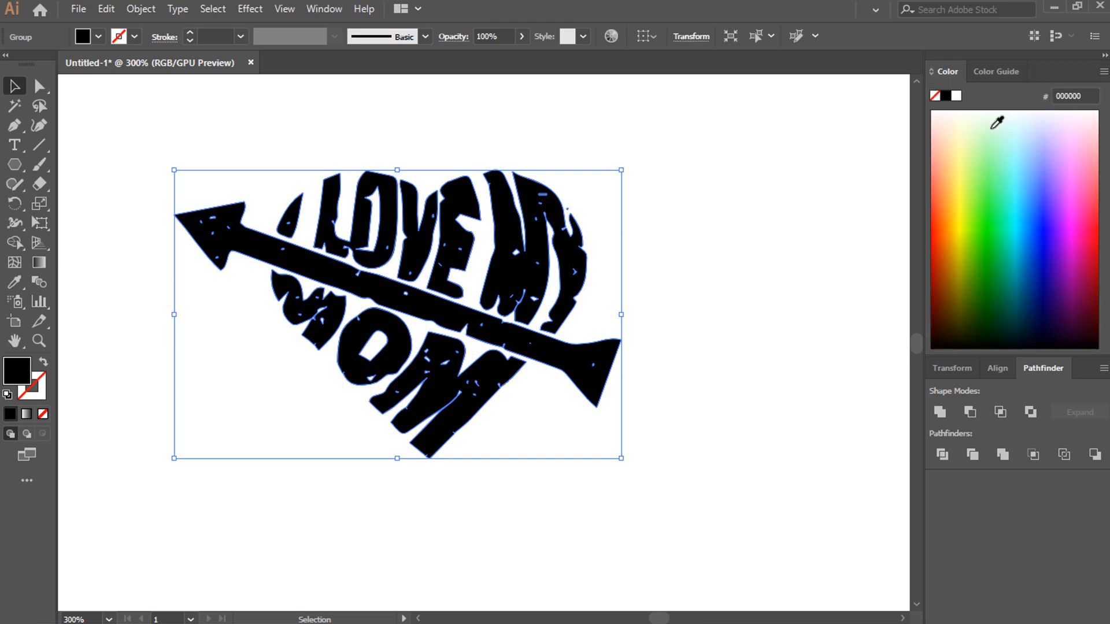
# Step: Ungroup the traced artwork and fill the arrow with pure red, ff0000
pyautogui.rightClick(285, 254)
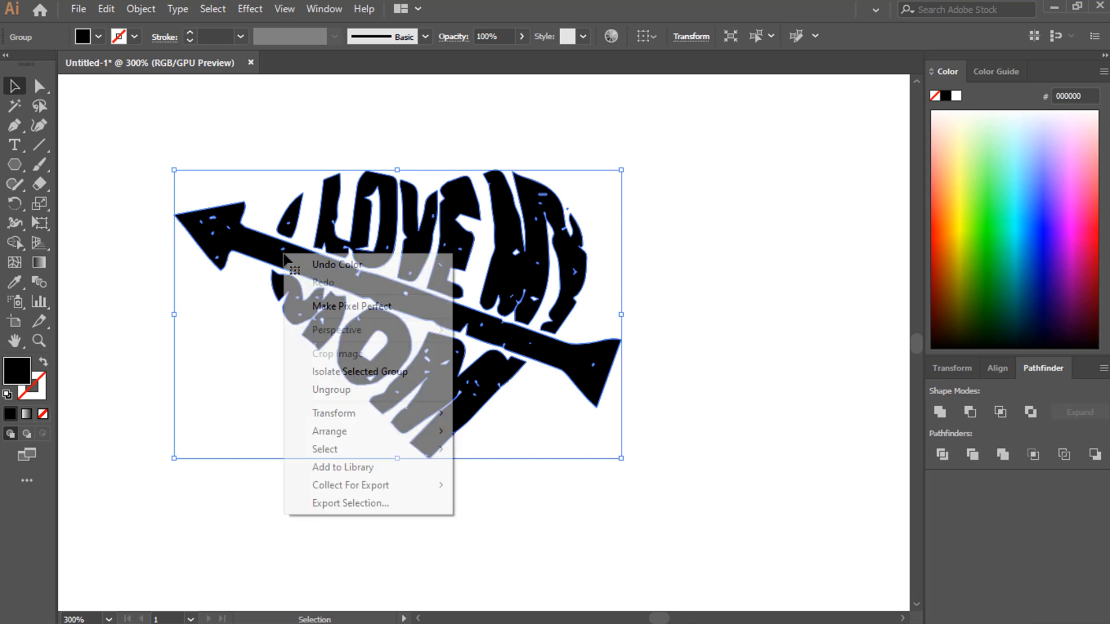
pyautogui.click(322, 390)
pyautogui.click(664, 317)
pyautogui.click(489, 373)
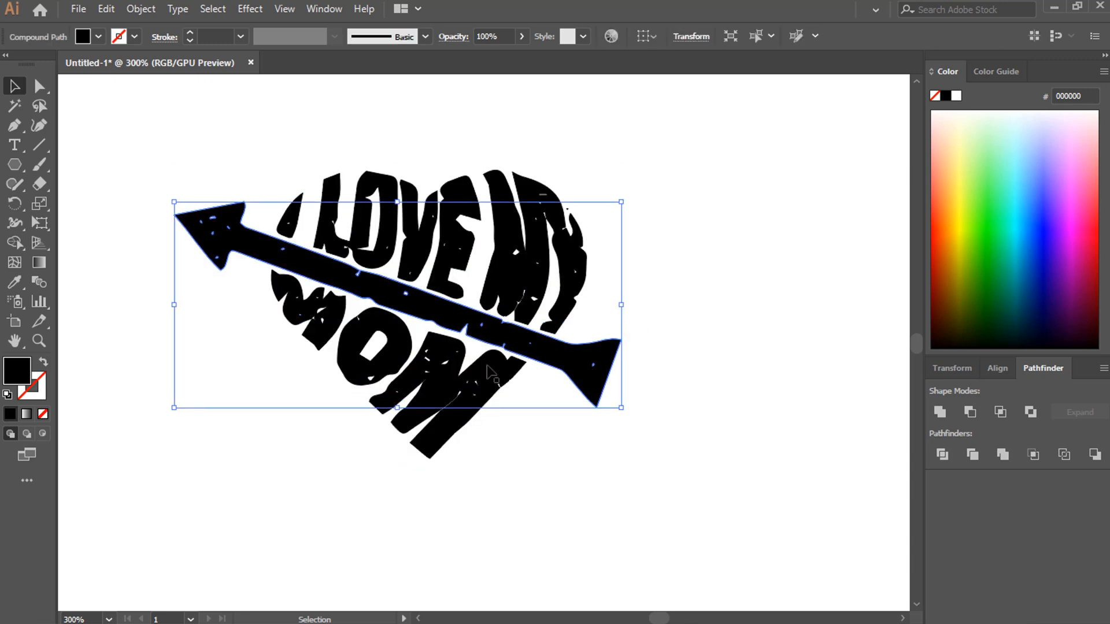
pyautogui.doubleClick(18, 379)
pyautogui.moveTo(757, 138); pyautogui.dragTo(803, 100)
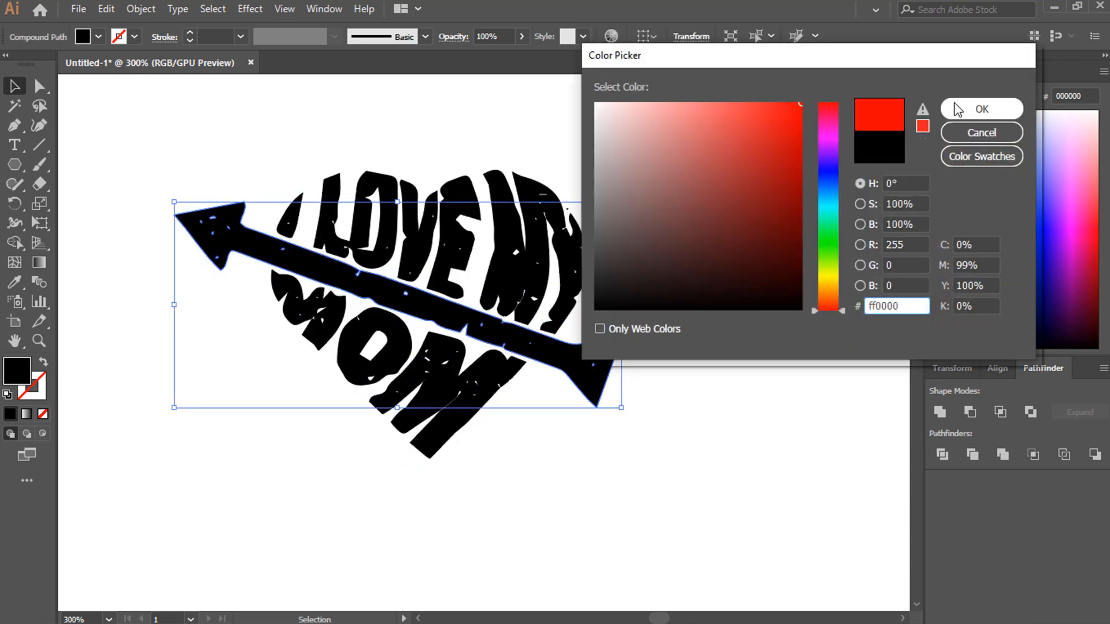
pyautogui.click(959, 109)
pyautogui.click(675, 265)
# Step: Select the whole heart design and move it to the upper-left area of the artboard
pyautogui.hotkey('ctrl', '0')
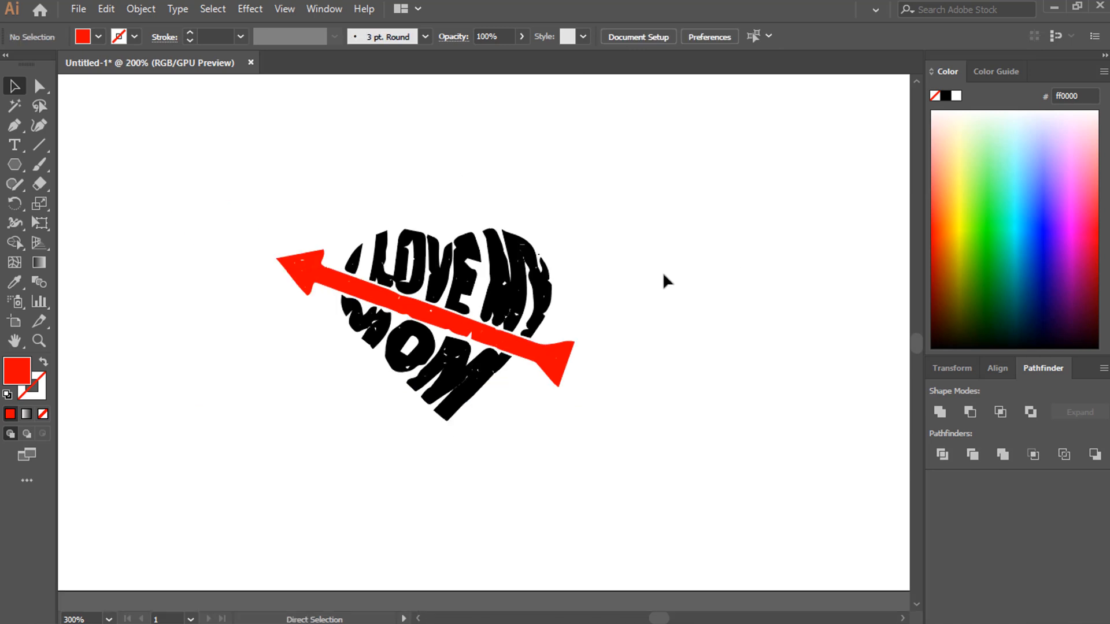
pyautogui.moveTo(195, 234); pyautogui.dragTo(463, 413)
pyautogui.moveTo(398, 390); pyautogui.dragTo(222, 280)
pyautogui.click(173, 411)
# Step: Draw a rectangle covering the right half of the artboard, filled with black sampled from the lettering
pyautogui.moveTo(19, 175); pyautogui.dragTo(87, 164)
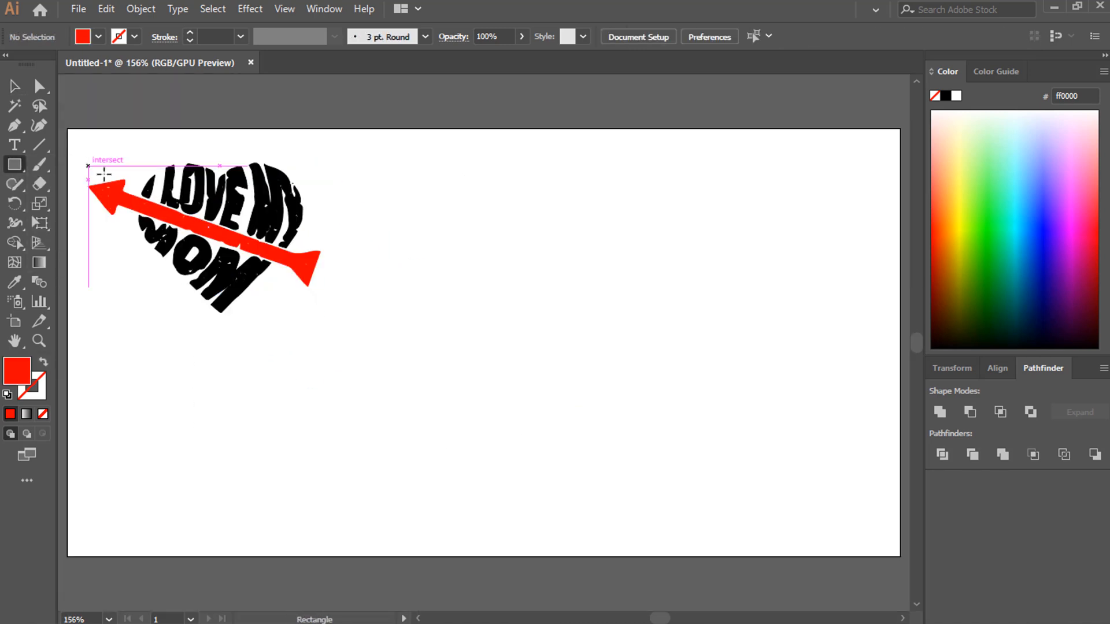
pyautogui.press('i')
pyautogui.click(225, 281)
pyautogui.press('m')
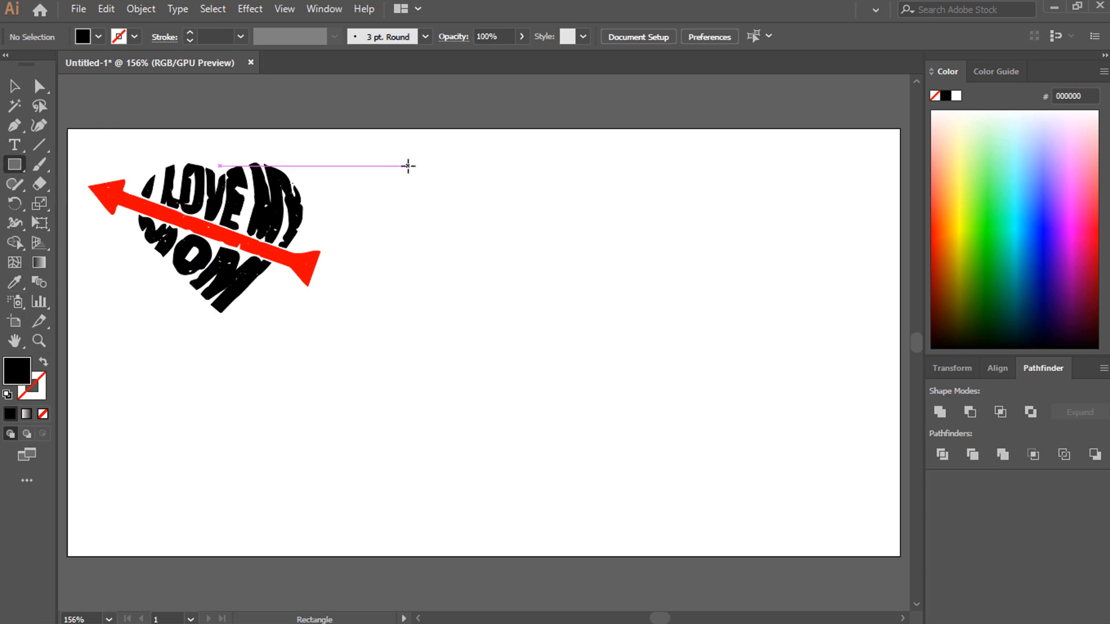
pyautogui.moveTo(470, 131); pyautogui.dragTo(898, 556)
pyautogui.click(14, 87)
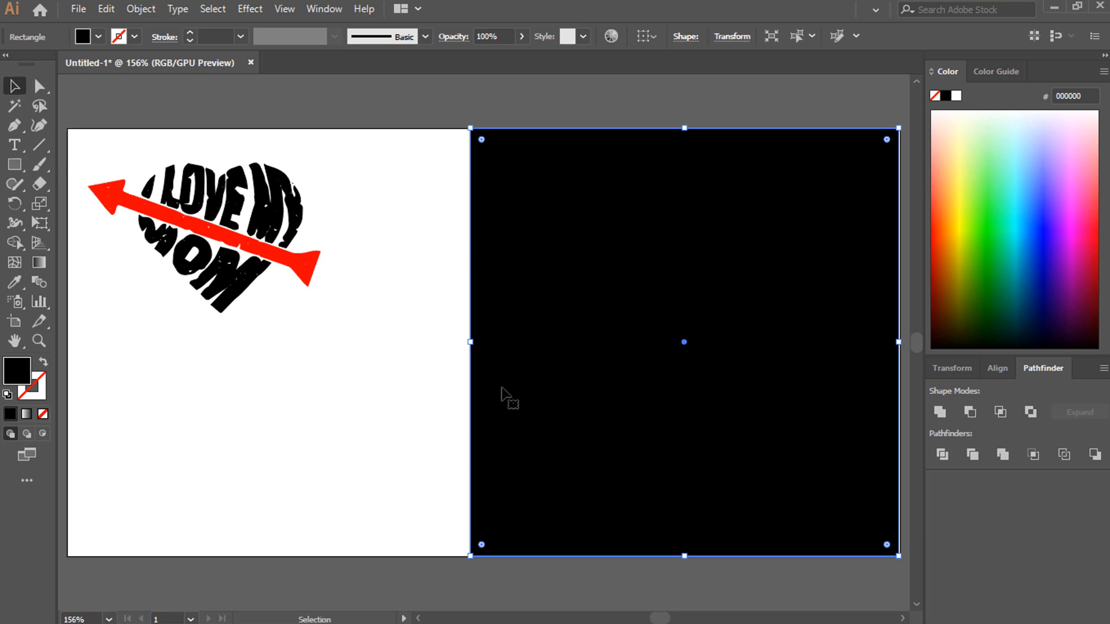
pyautogui.press('Right')
# Step: Group the heart lettering with the arrow and move the group down and slightly right within the white half
pyautogui.moveTo(377, 78); pyautogui.dragTo(124, 289)
pyautogui.hotkey('ctrl', 'g')
pyautogui.moveTo(226, 287); pyautogui.dragTo(254, 356)
pyautogui.moveTo(254, 356); pyautogui.dragTo(692, 411)
pyautogui.rightClick(688, 409)
pyautogui.click(736, 288)
pyautogui.click(577, 314)
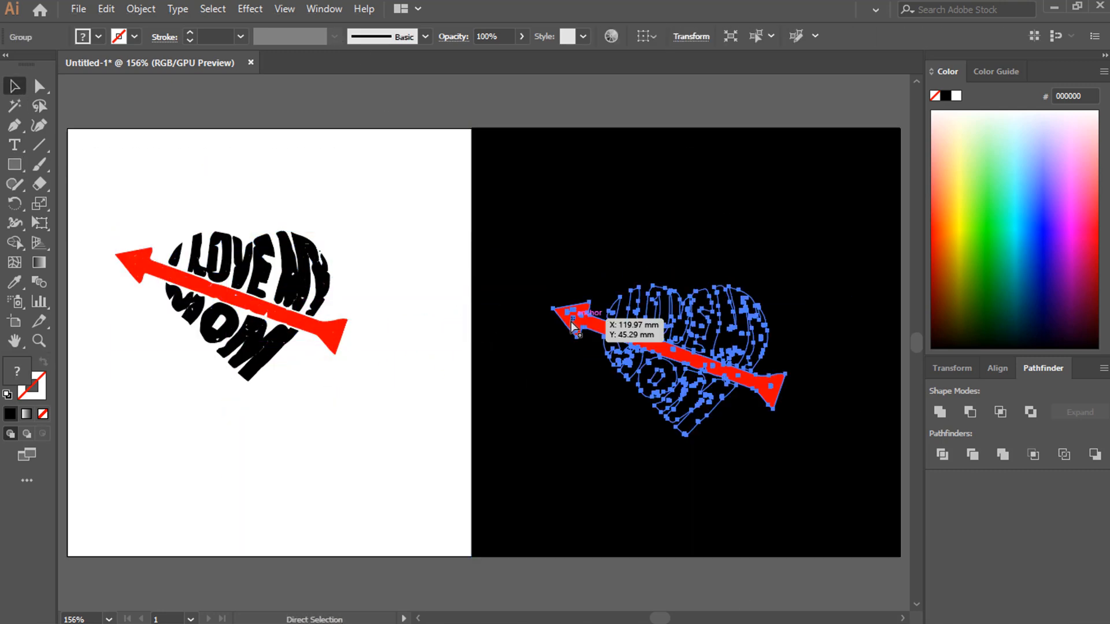
pyautogui.press('Delete')
# Step: Duplicate the heart group onto the black rectangle and group its lettering pieces separately from the arrow
pyautogui.click(284, 340)
pyautogui.moveTo(283, 340); pyautogui.dragTo(759, 359)
pyautogui.doubleClick(381, 510)
pyautogui.keyDown('shift'); pyautogui.click(308, 499); pyautogui.keyUp('shift')
pyautogui.keyDown('shift'); pyautogui.click(283, 471); pyautogui.keyUp('shift')
pyautogui.keyDown('shift'); pyautogui.click(273, 427); pyautogui.keyUp('shift')
pyautogui.keyDown('shift'); pyautogui.click(295, 434); pyautogui.keyUp('shift')
pyautogui.keyDown('shift'); pyautogui.click(316, 442); pyautogui.keyUp('shift')
pyautogui.keyDown('shift'); pyautogui.click(360, 444); pyautogui.keyUp('shift')
pyautogui.keyDown('shift'); pyautogui.click(391, 448); pyautogui.keyUp('shift')
pyautogui.keyDown('shift'); pyautogui.click(422, 456); pyautogui.keyUp('shift')
pyautogui.hotkey('ctrl', 'g')
pyautogui.doubleClick(218, 495)
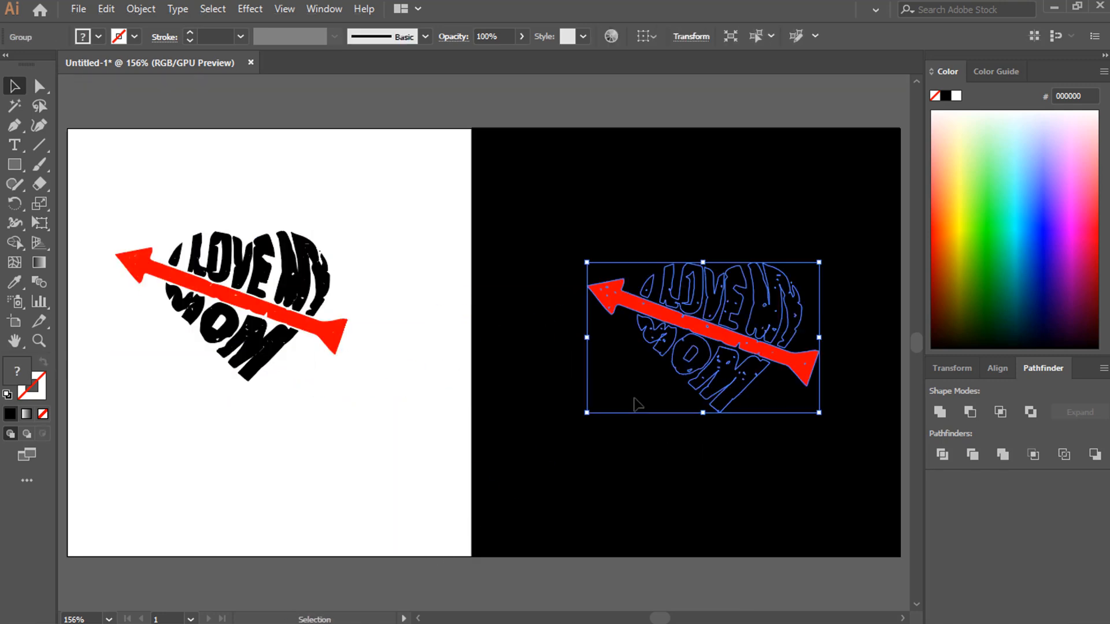
pyautogui.doubleClick(18, 373)
pyautogui.click(596, 103)
pyautogui.click(961, 108)
pyautogui.hotkey('ctrl', 'z')
# Step: Ungroup the heart copy on the black rectangle and fill its lettering with white
pyautogui.rightClick(632, 299)
pyautogui.click(670, 433)
pyautogui.click(461, 492)
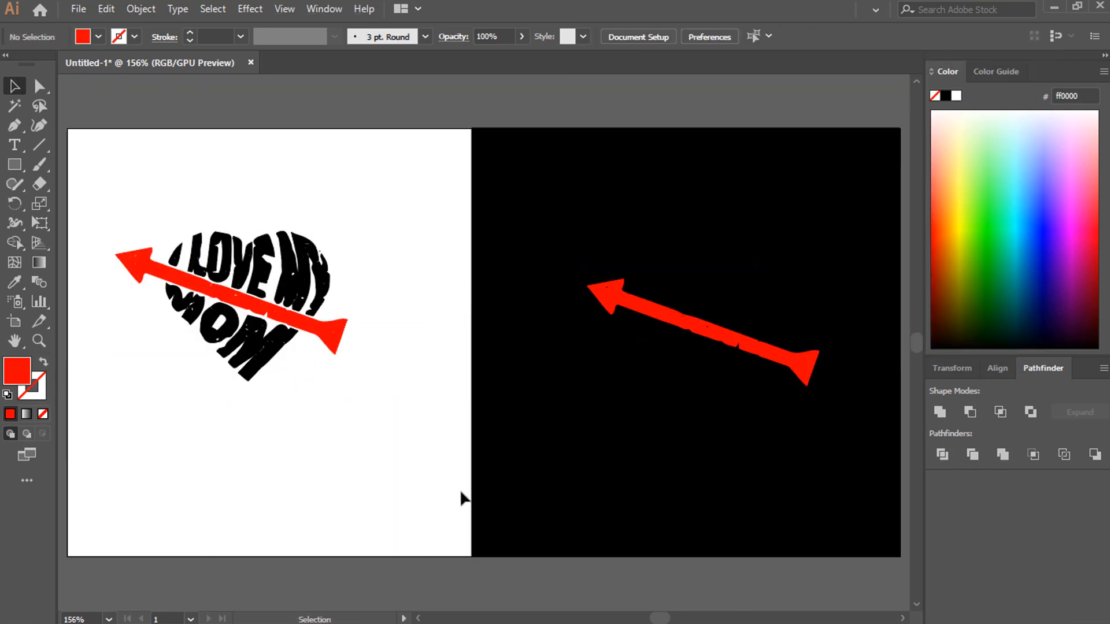
pyautogui.click(719, 376)
pyautogui.doubleClick(19, 372)
pyautogui.click(595, 104)
pyautogui.click(981, 109)
pyautogui.click(541, 306)
# Step: Group the white lettering and its red arrow into one object
pyautogui.click(623, 294)
pyautogui.keyDown('shift'); pyautogui.click(653, 333); pyautogui.keyUp('shift')
pyautogui.hotkey('ctrl', 'g')
# Step: Align the two heart designs level with each other and enlarge both proportionally from their shared center
pyautogui.moveTo(123, 225); pyautogui.dragTo(798, 446)
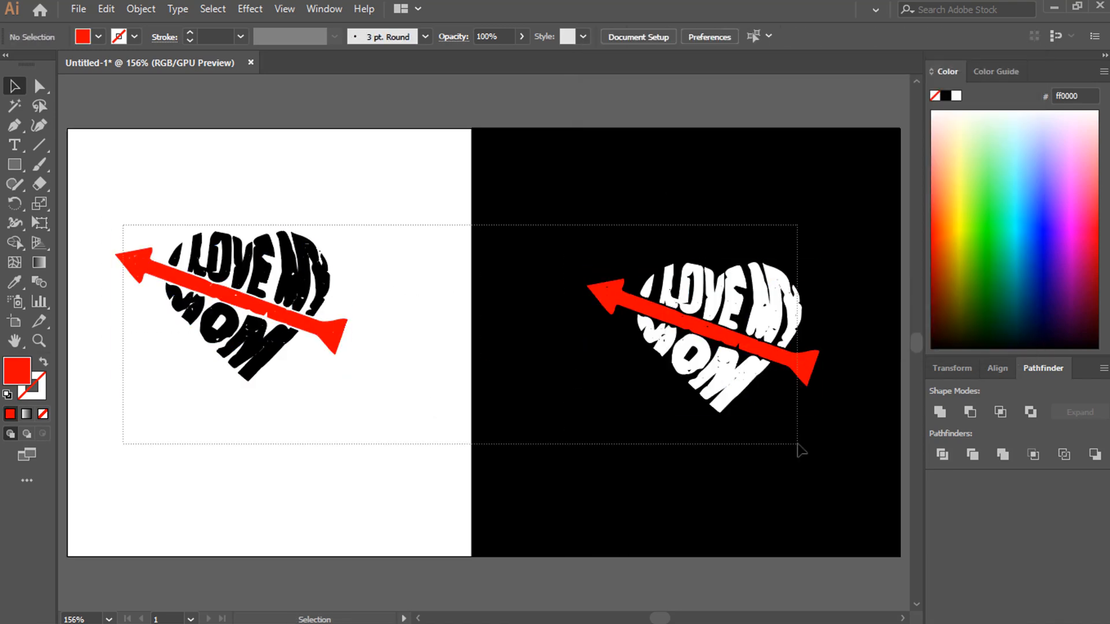
pyautogui.click(765, 36)
pyautogui.click(774, 150)
pyautogui.moveTo(124, 226); pyautogui.dragTo(797, 446)
pyautogui.moveTo(819, 397); pyautogui.dragTo(877, 410)
# Step: Reposition the white heart near the center of the black half and the black heart near the center of the white half
pyautogui.click(751, 468)
pyautogui.moveTo(757, 309); pyautogui.dragTo(720, 315)
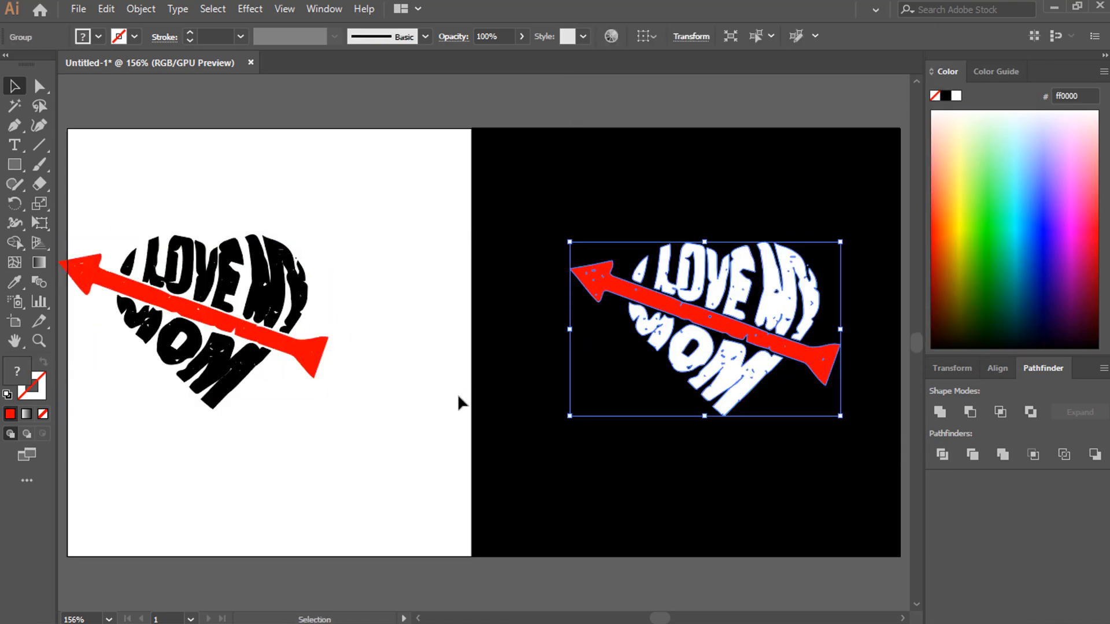
pyautogui.moveTo(248, 324); pyautogui.dragTo(318, 335)
pyautogui.click(342, 502)
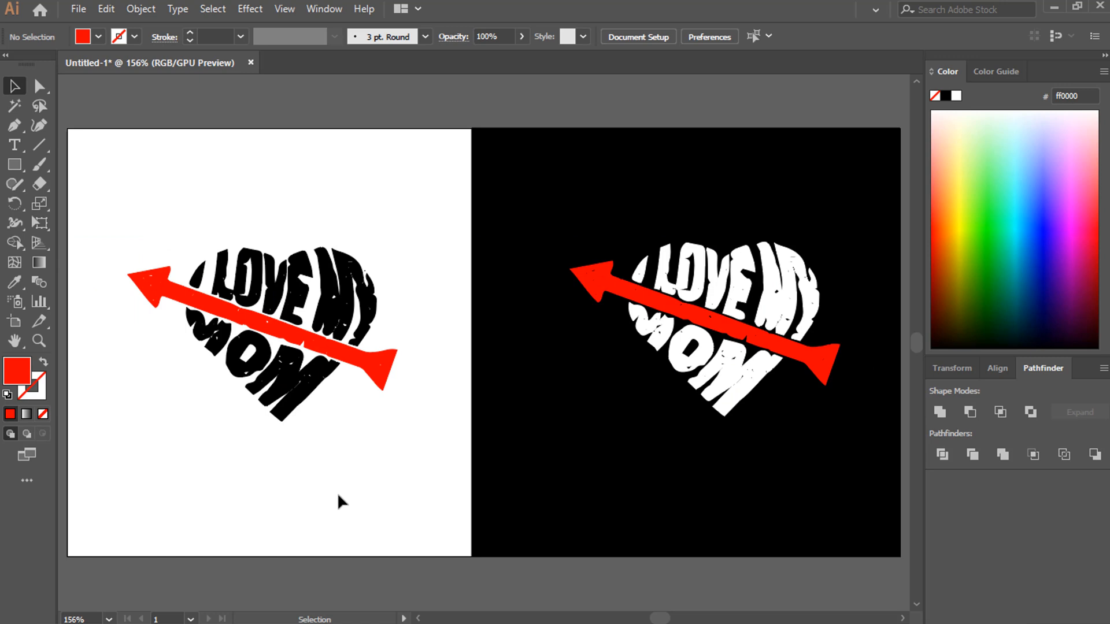